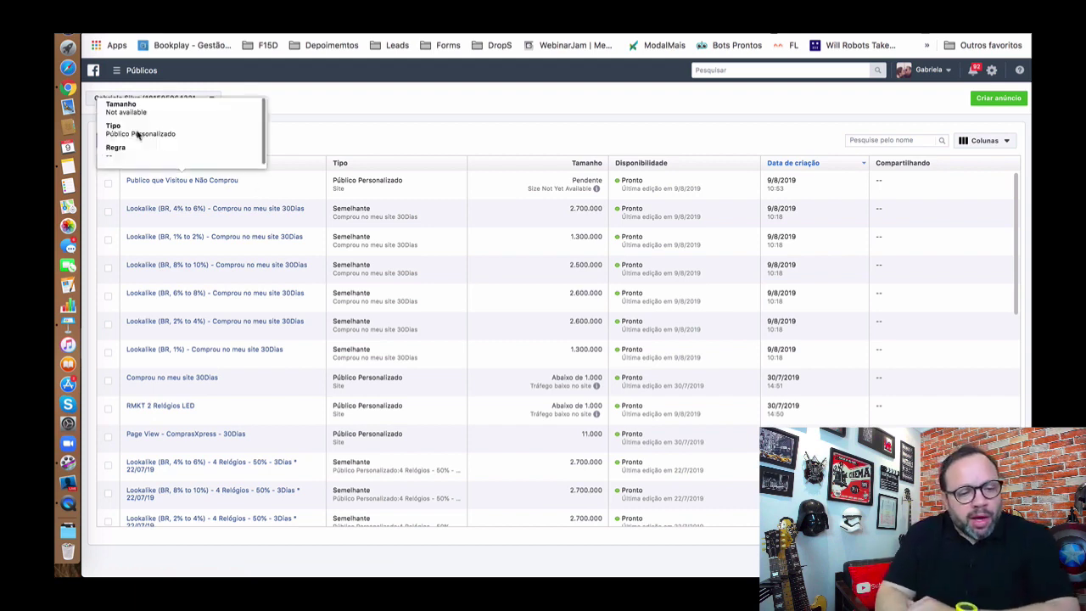
# Start creating a custom audience with website traffic as its source
pyautogui.click(138, 142)
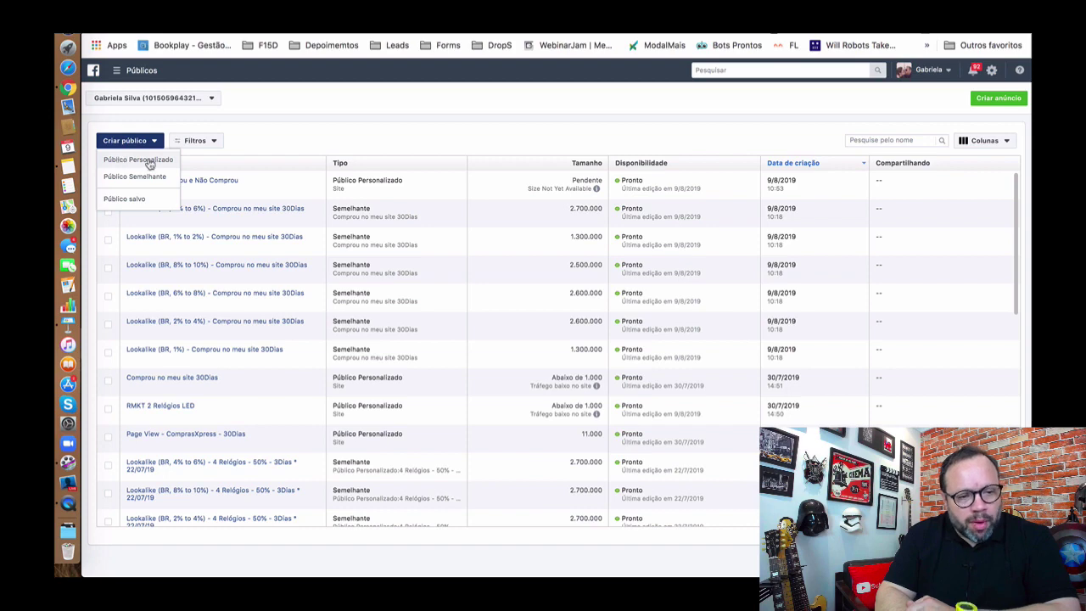
pyautogui.click(149, 163)
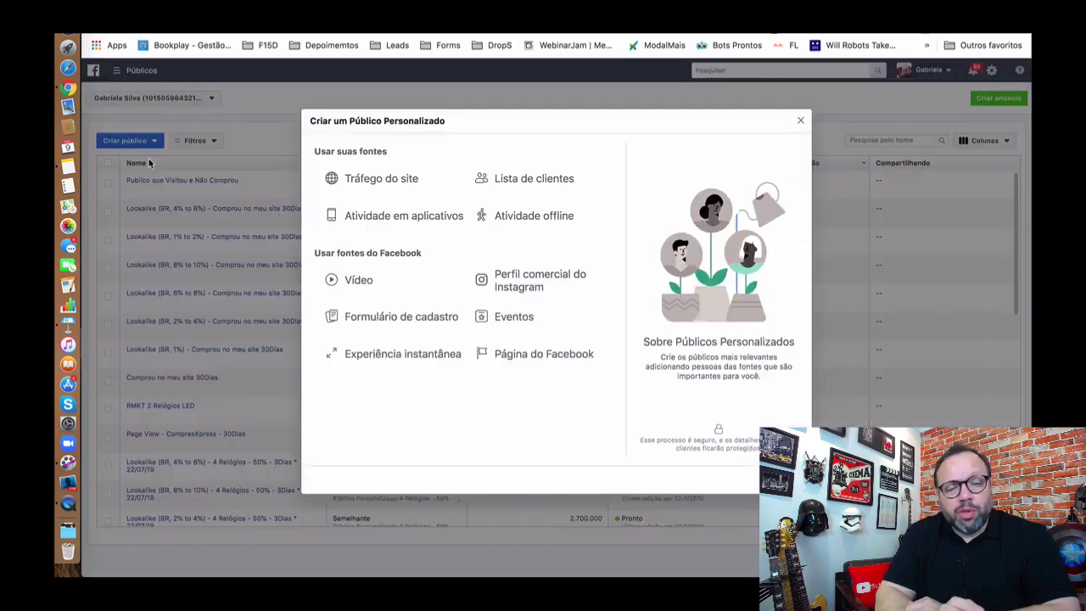
pyautogui.moveTo(399, 178)
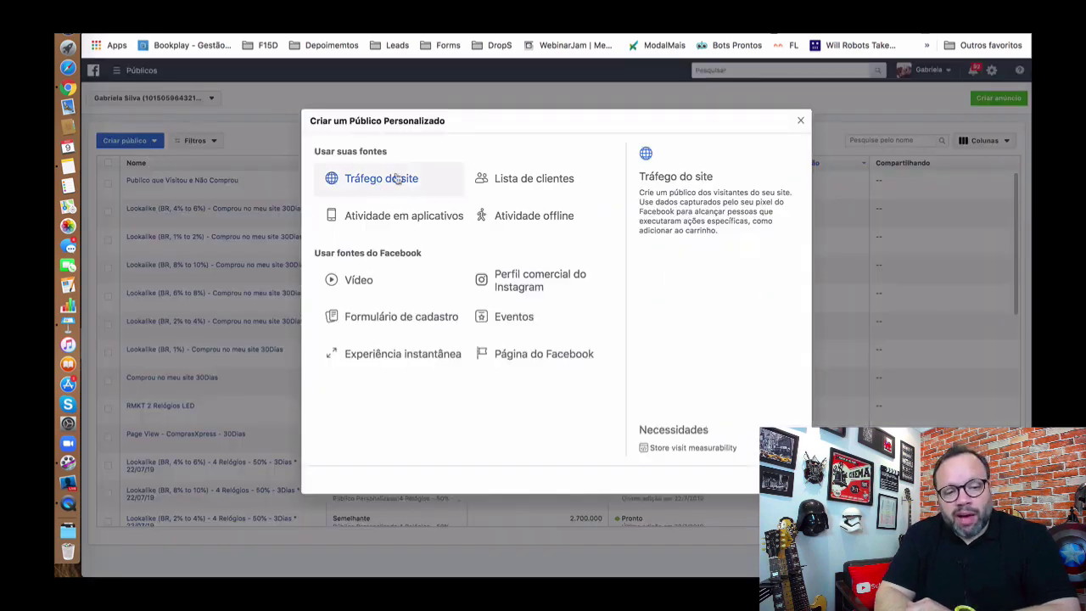
pyautogui.click(400, 180)
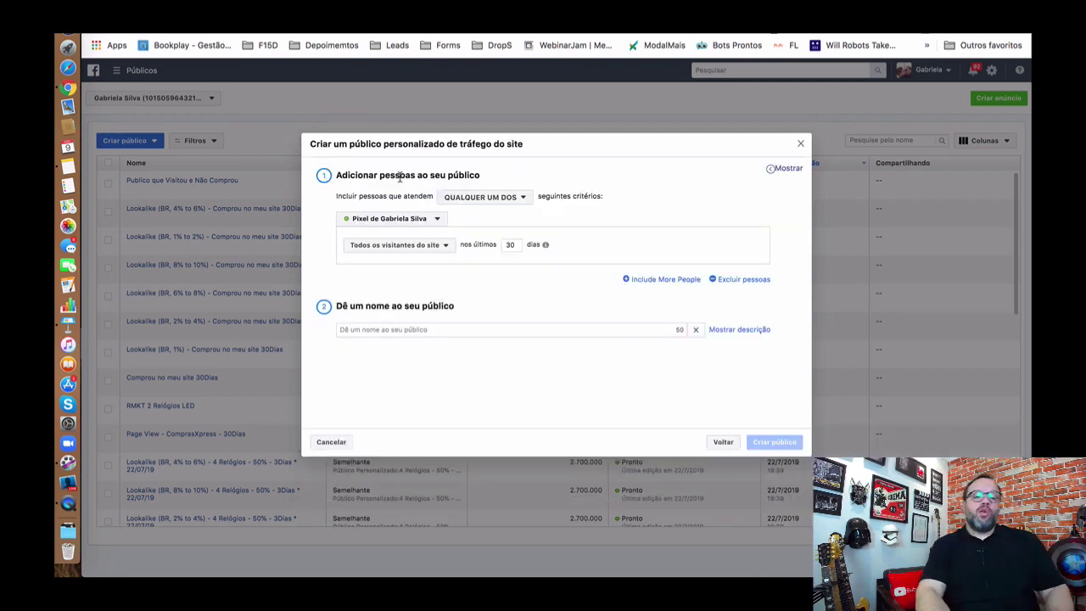
# Set the site visitor window to 7 days and name the audience "Visitantes 7 dias"
pyautogui.doubleClick(511, 244)
pyautogui.write('7')
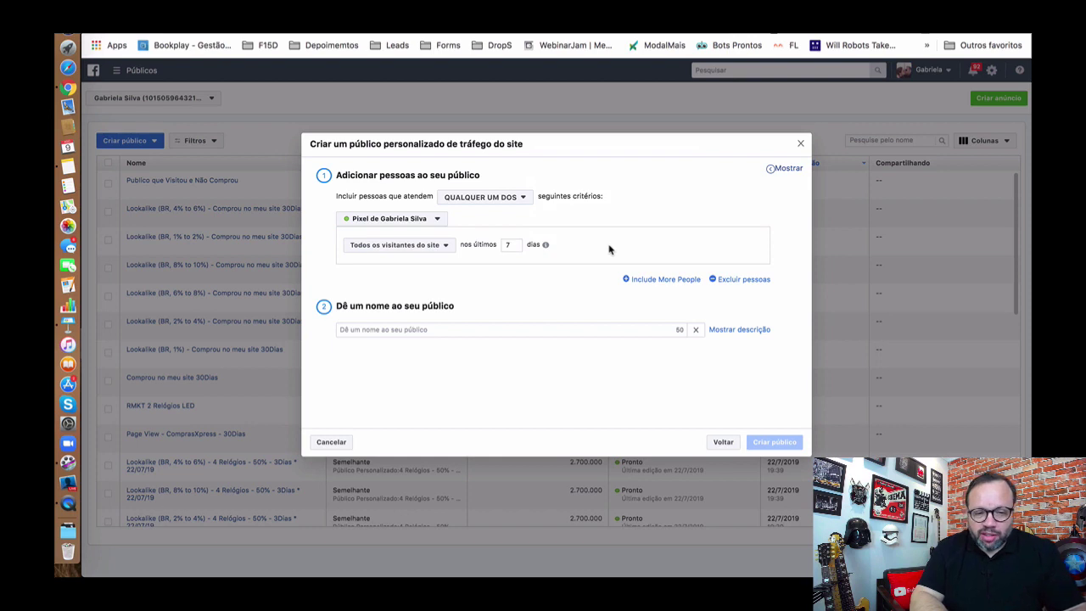
pyautogui.click(451, 331)
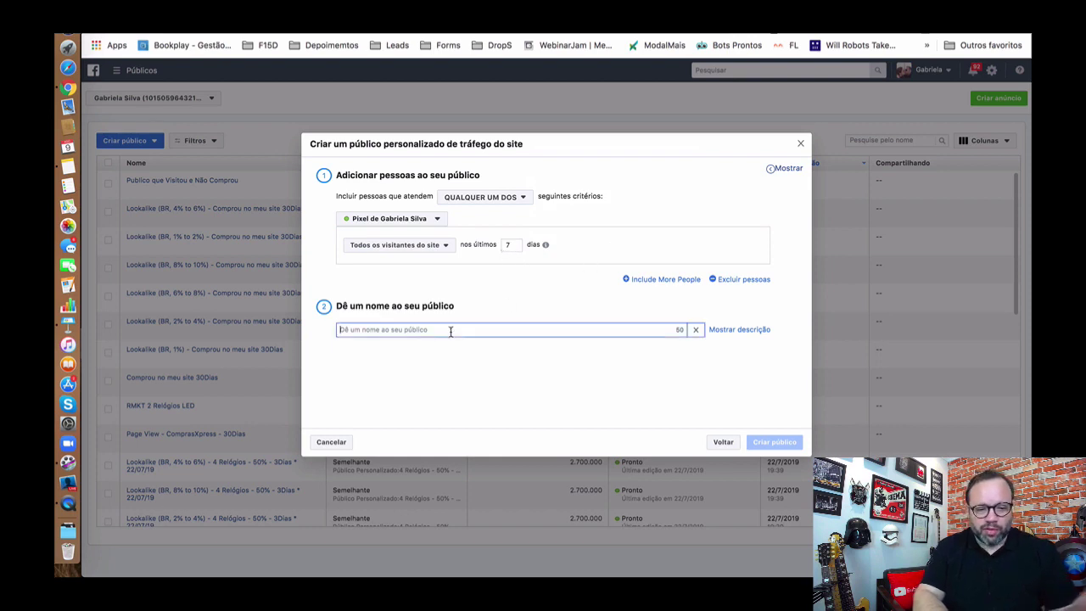
pyautogui.write('Visita')
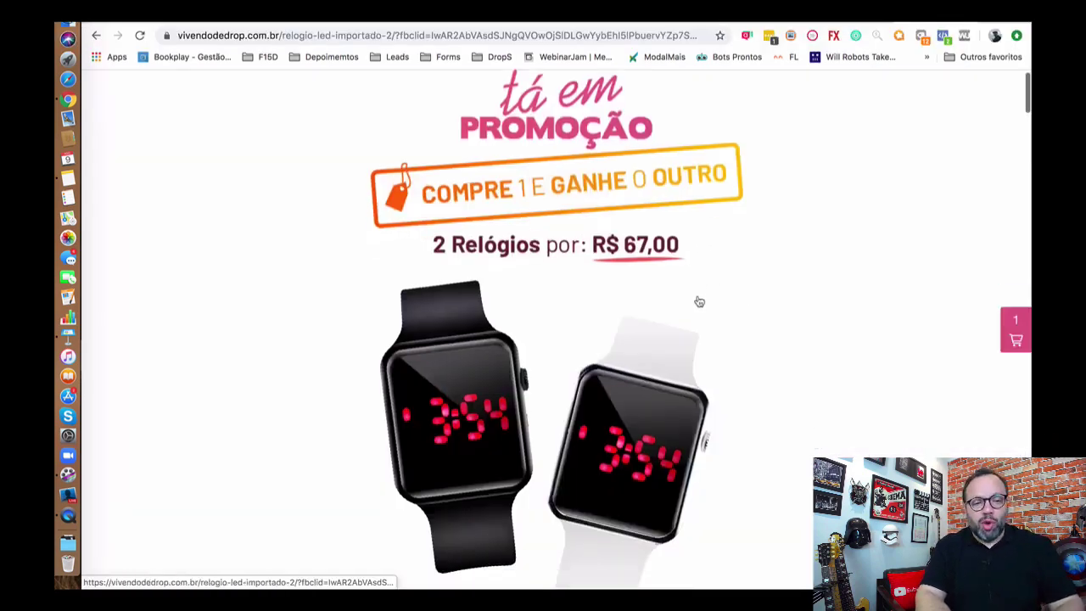
# On the watch product page, reload the address vivendodedrop.com.br/relogio-led-importado-2 without the fbclid tracking parameter
pyautogui.scroll(-5, 699, 302)
pyautogui.scroll(5, 699, 300)
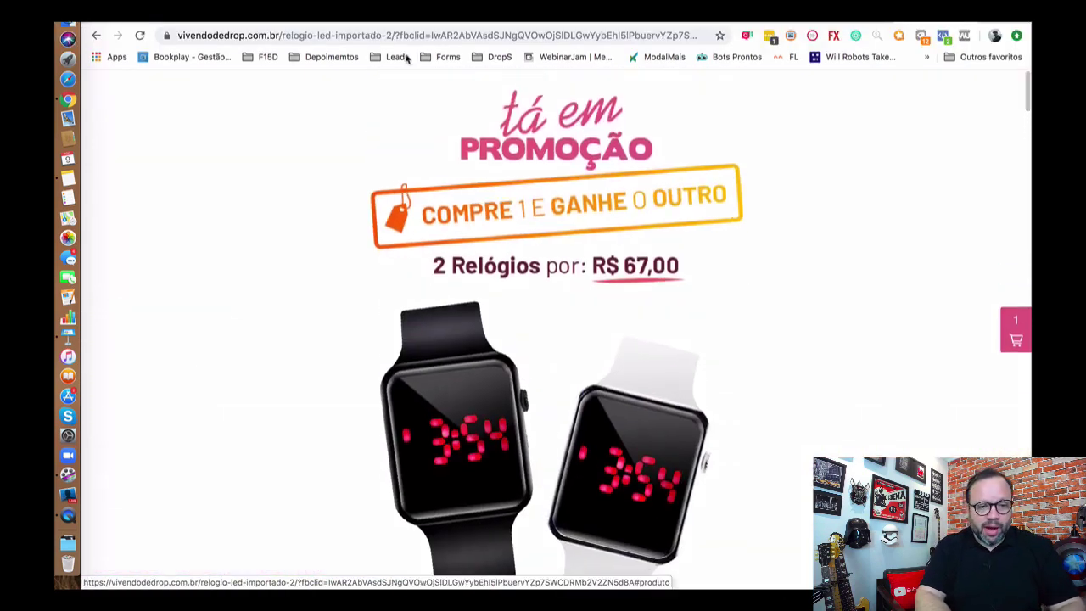
pyautogui.click(393, 35)
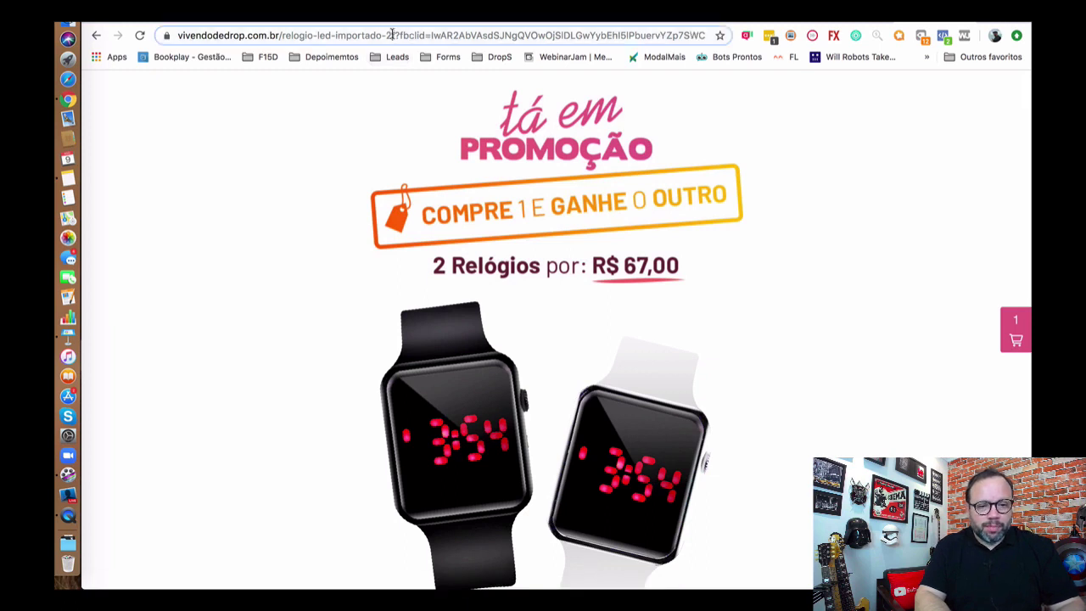
pyautogui.moveTo(393, 34); pyautogui.dragTo(178, 35)
pyautogui.press('cmd+c')
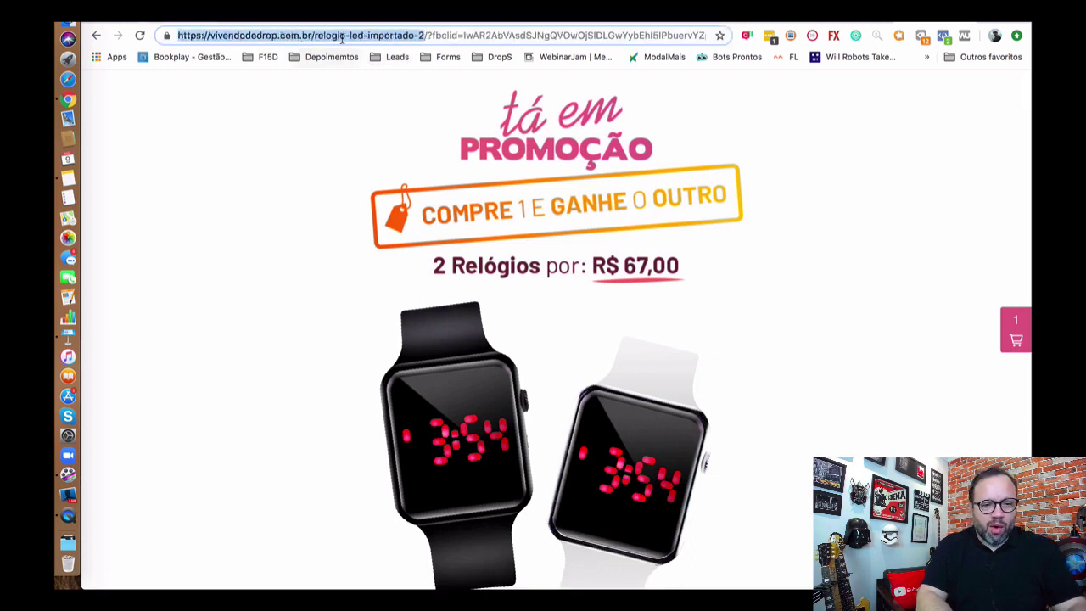
pyautogui.doubleClick(342, 36)
pyautogui.press('cmd+a')
pyautogui.press('BackSpace')
pyautogui.press('cmd+v')
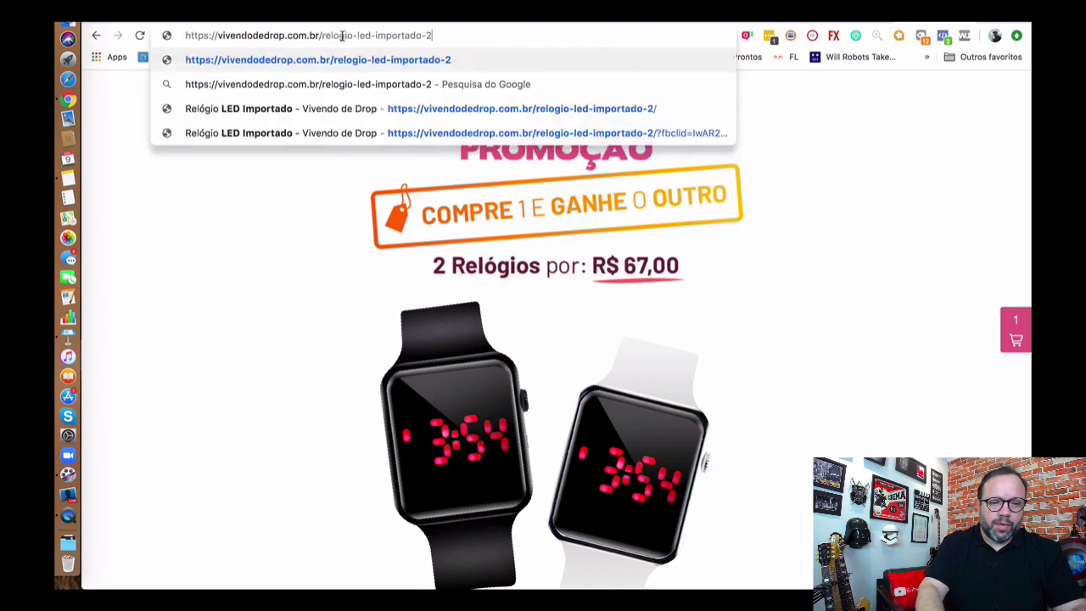
pyautogui.press('Return')
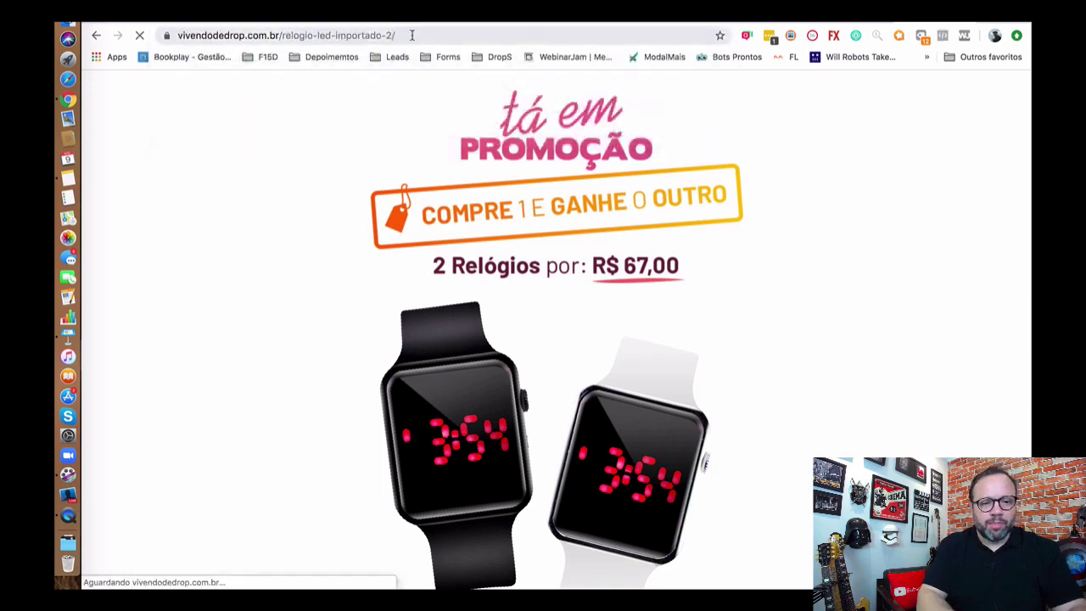
pyautogui.click(412, 35)
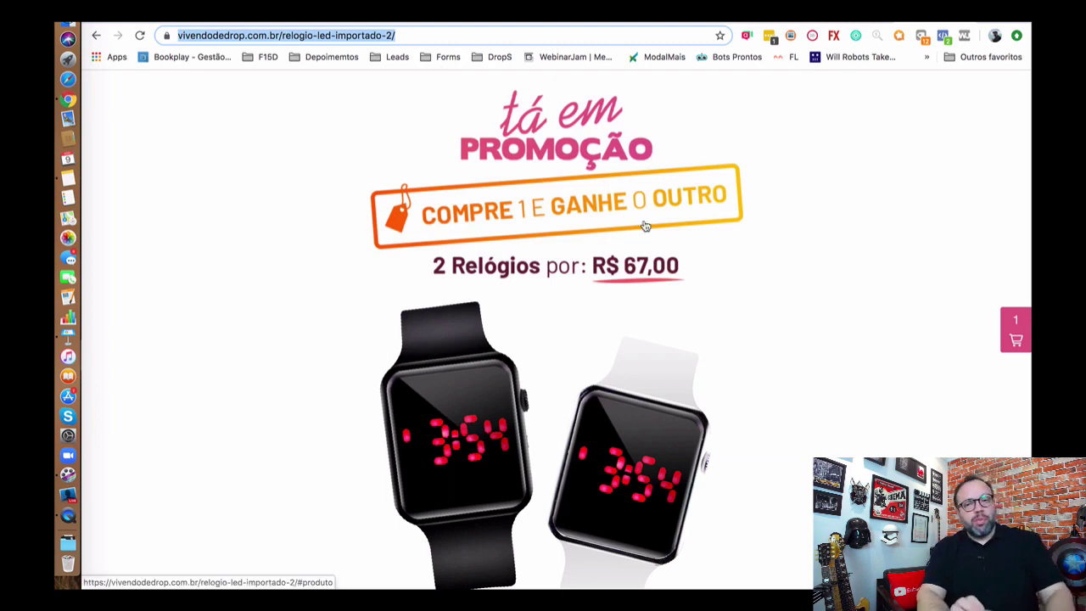
pyautogui.click(417, 35)
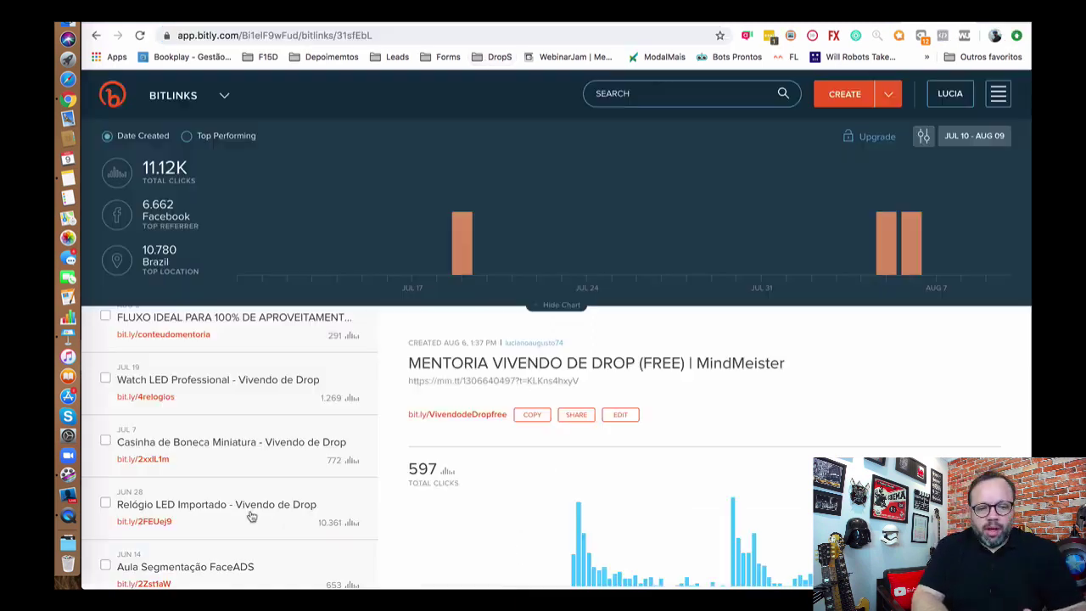
pyautogui.click(251, 507)
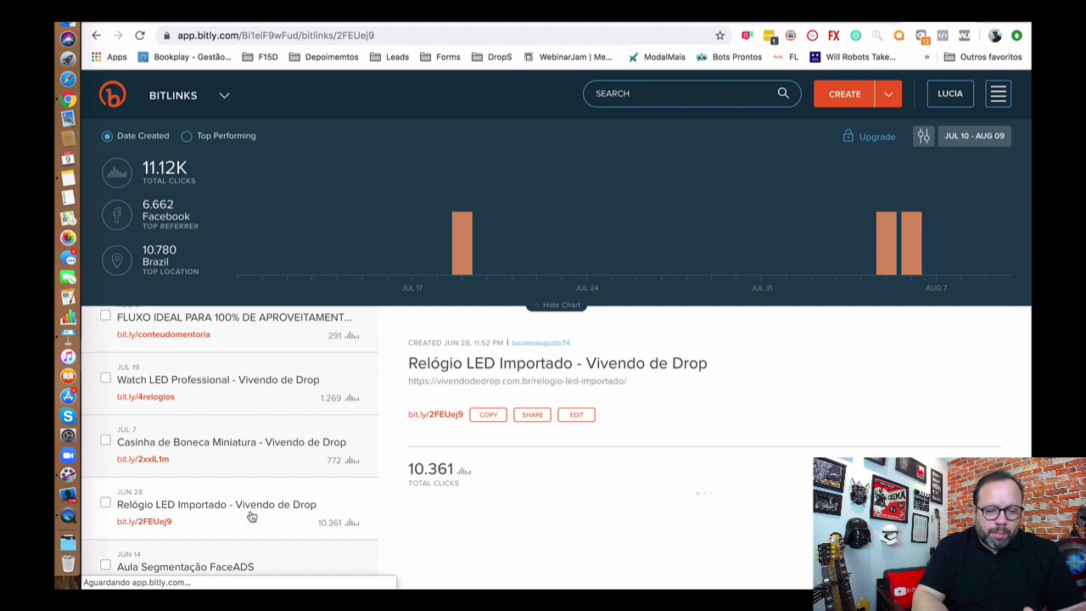
pyautogui.click(488, 415)
pyautogui.click(547, 34)
pyautogui.write('http://bit.ly/2FEUej9')
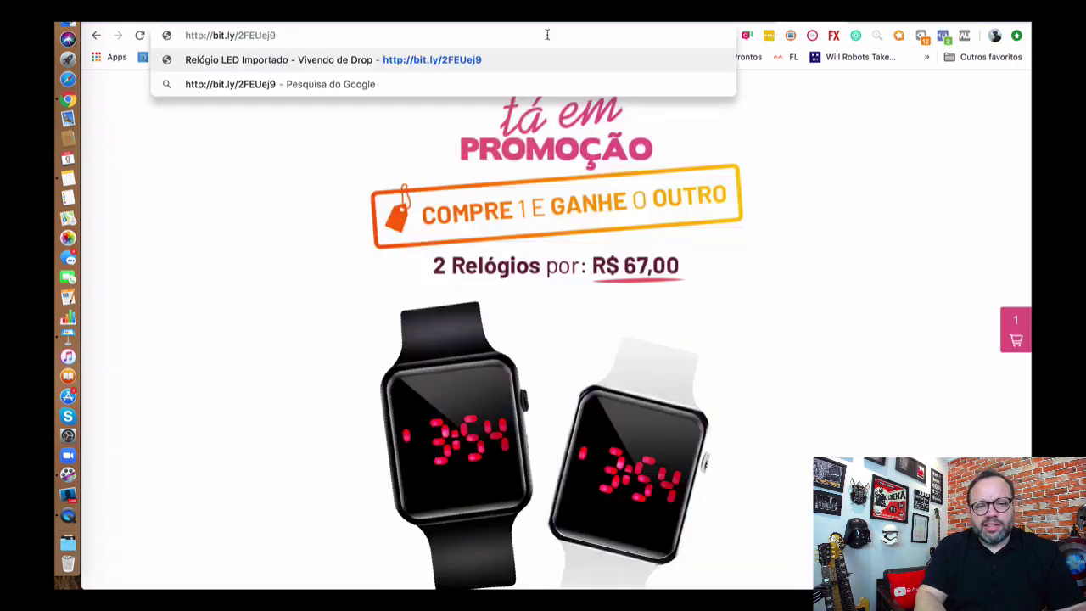
pyautogui.press('Return')
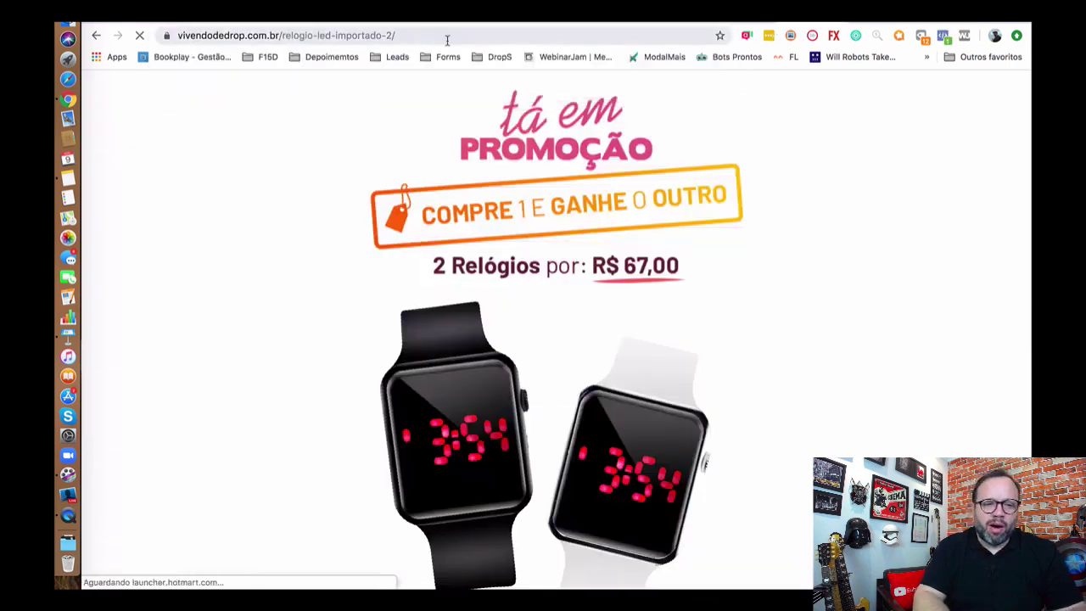
pyautogui.click(402, 34)
pyautogui.hotkey('ctrl', 'c')
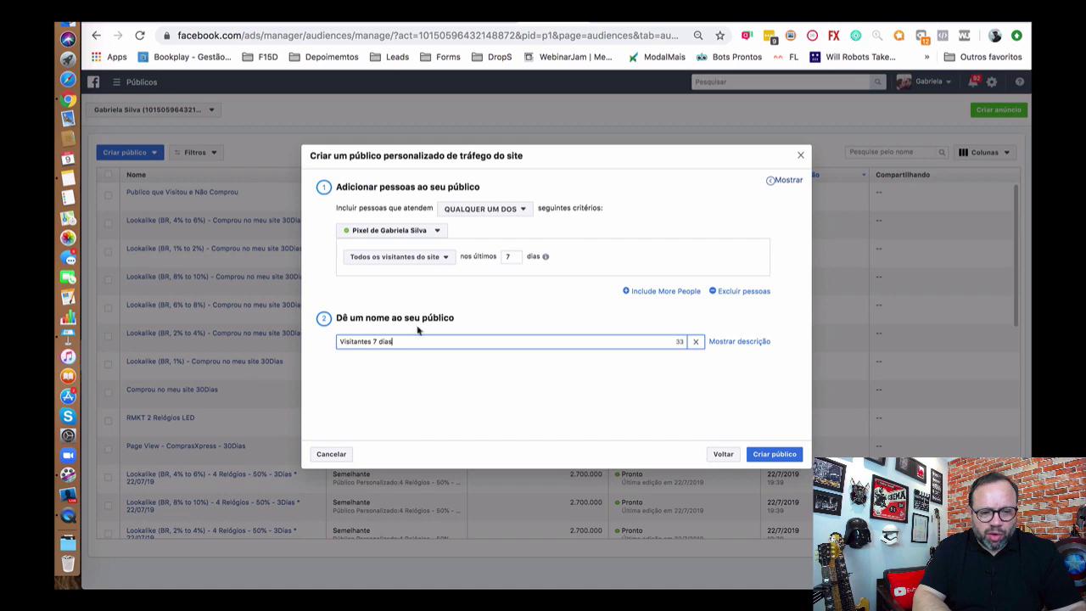
pyautogui.click(428, 260)
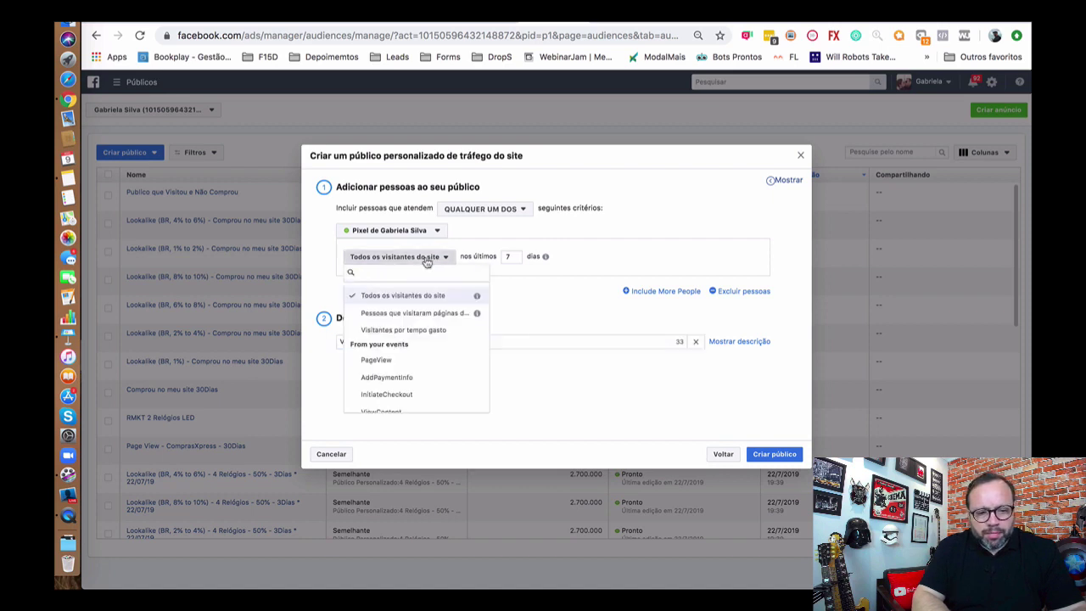
pyautogui.click(437, 314)
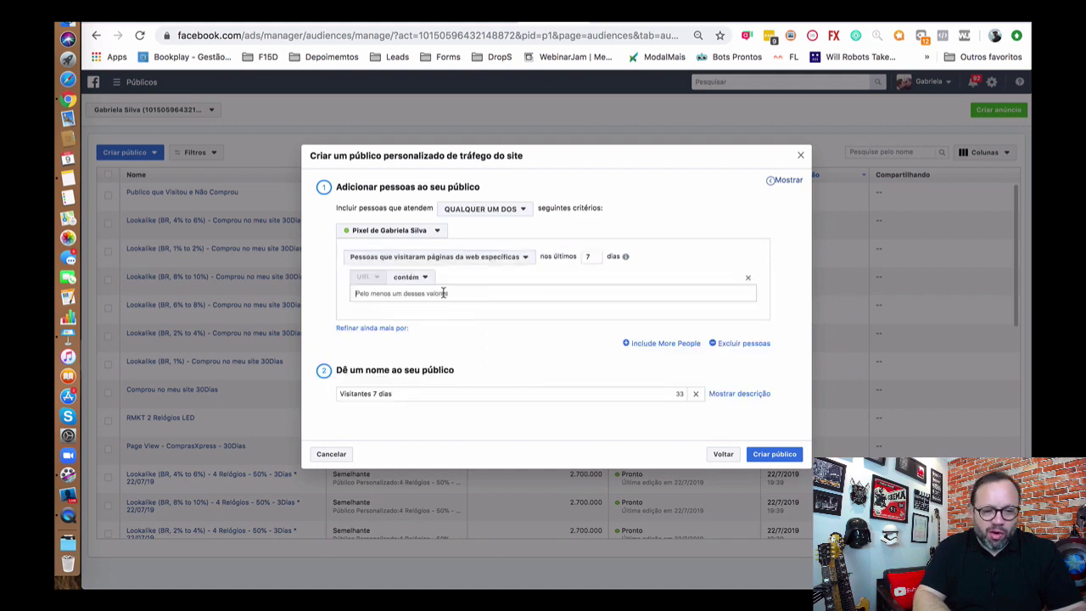
pyautogui.hotkey('ctrl', 'v')
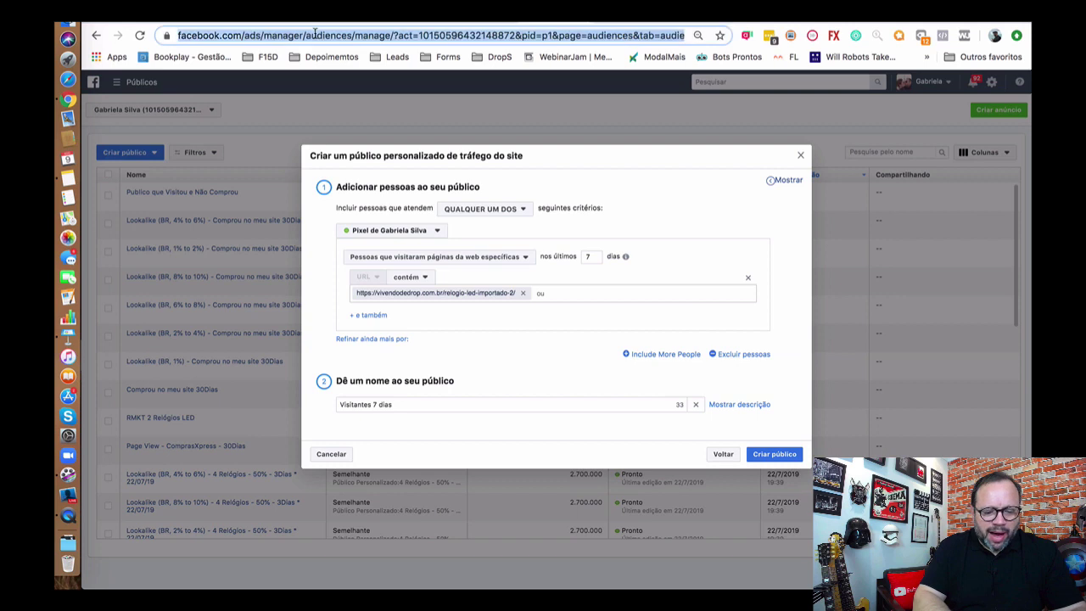
pyautogui.hotkey('ctrl', 'v')
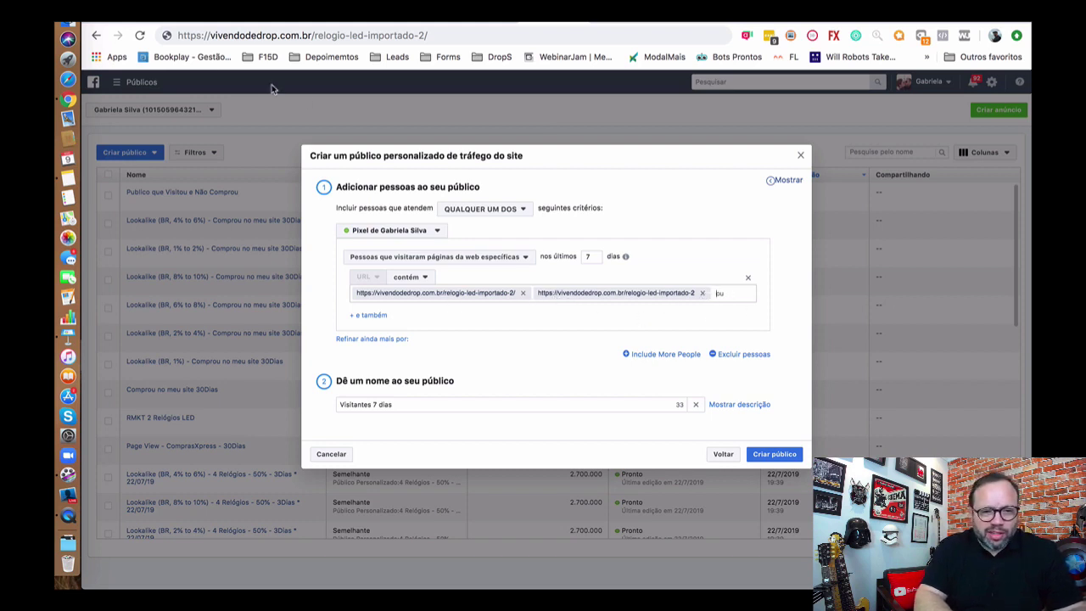
pyautogui.moveTo(210, 36); pyautogui.dragTo(476, 49)
pyautogui.press('super+c')
pyautogui.click(570, 294)
pyautogui.press('super+v')
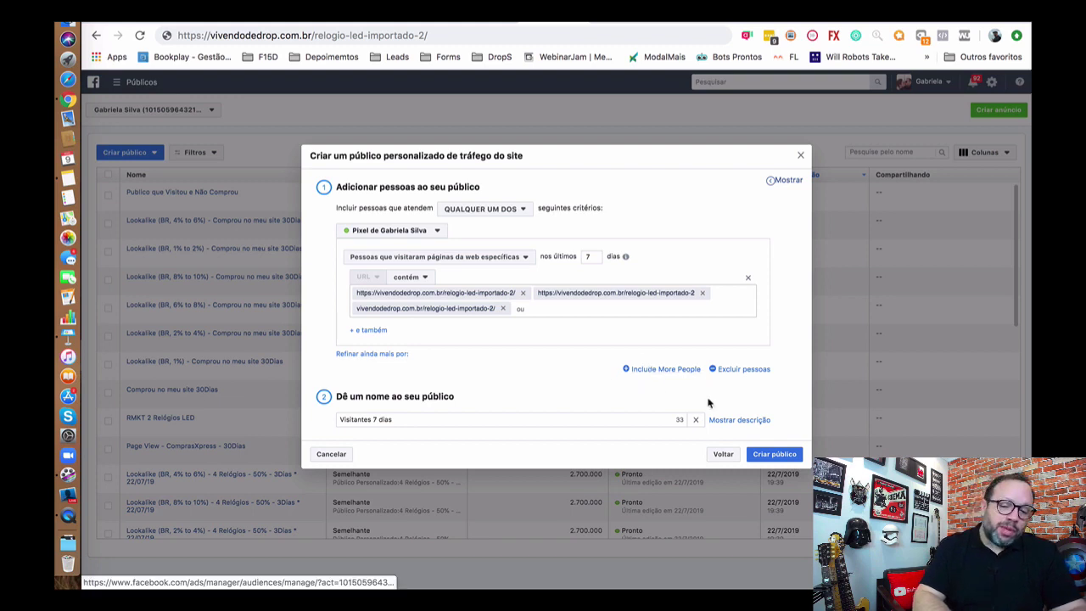
# Add an exclusion for people with the Purchase event in the last 7 days
pyautogui.click(755, 370)
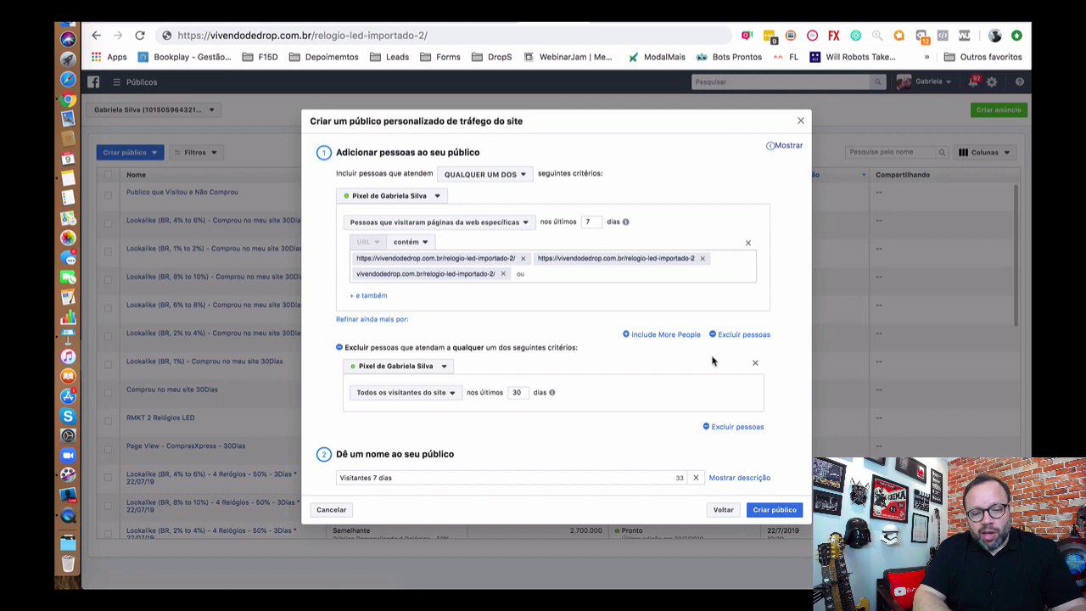
pyautogui.click(426, 397)
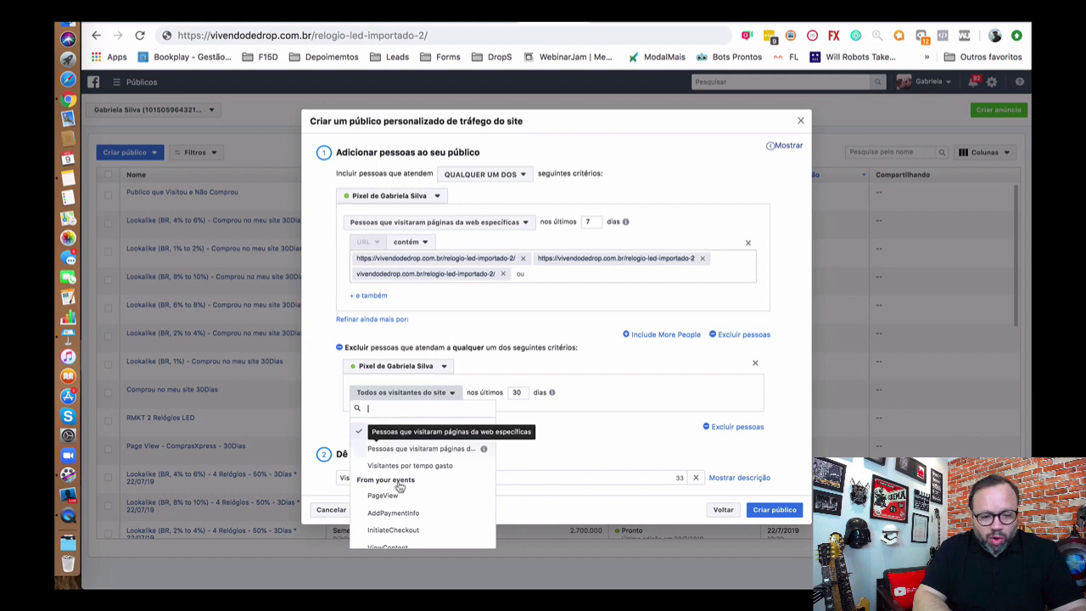
pyautogui.scroll(-3, 422, 525)
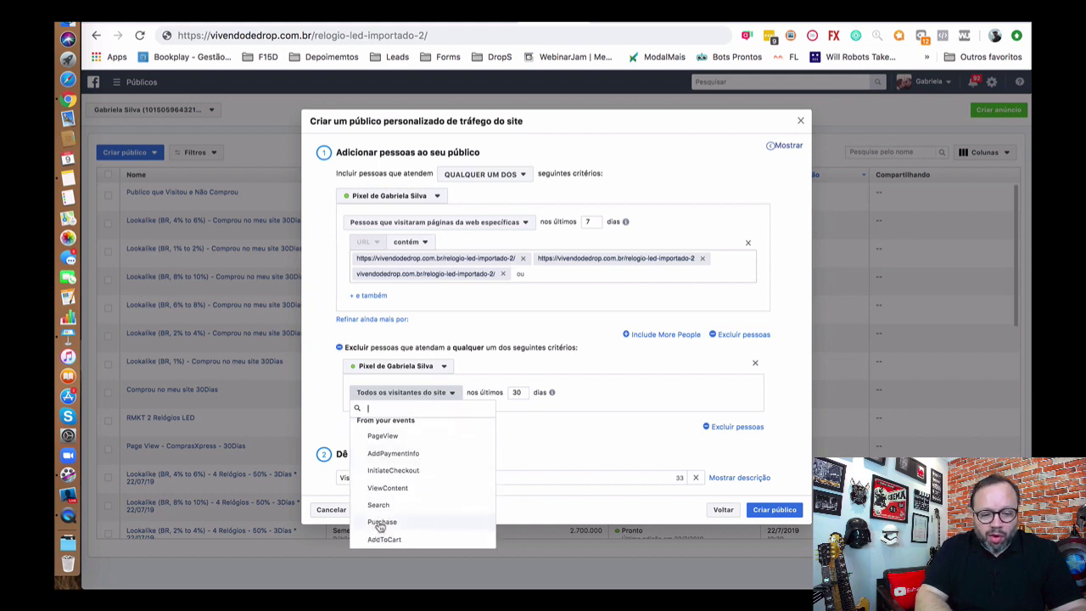
pyautogui.click(383, 524)
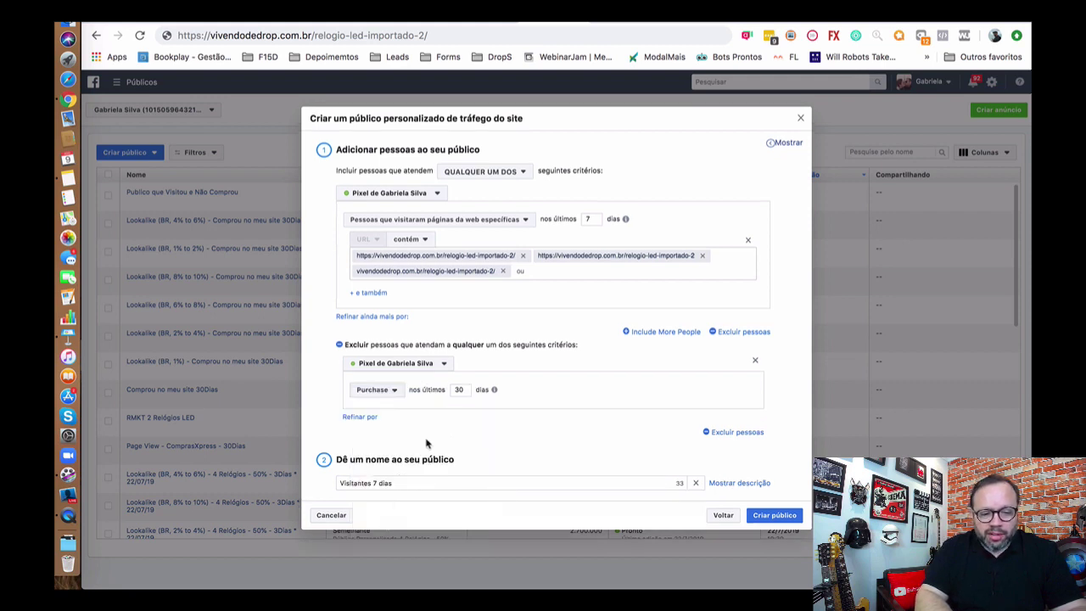
pyautogui.doubleClick(460, 388)
pyautogui.click(459, 389)
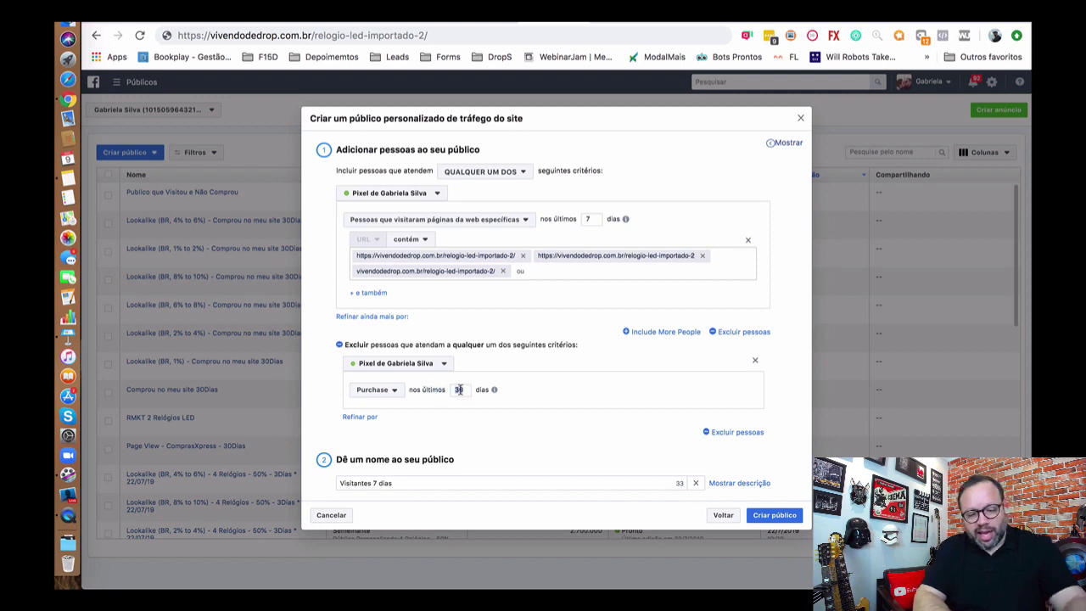
pyautogui.write('7')
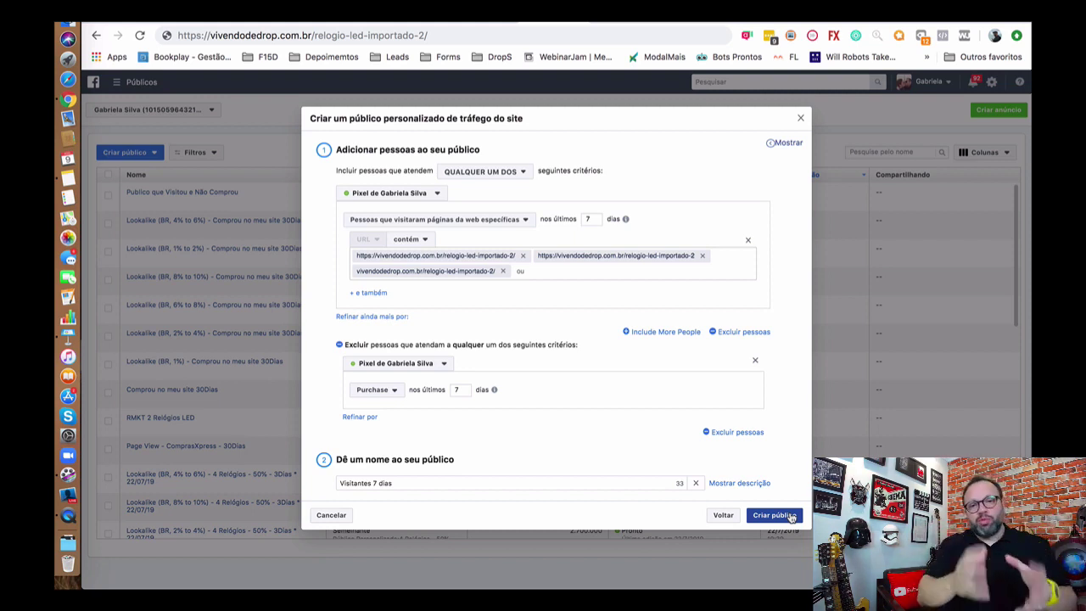
# Rename the audience "RMKT Relógio LED 2 por 1 - 7 dias", create it and finish the dialog
pyautogui.doubleClick(355, 483)
pyautogui.write('RMK')
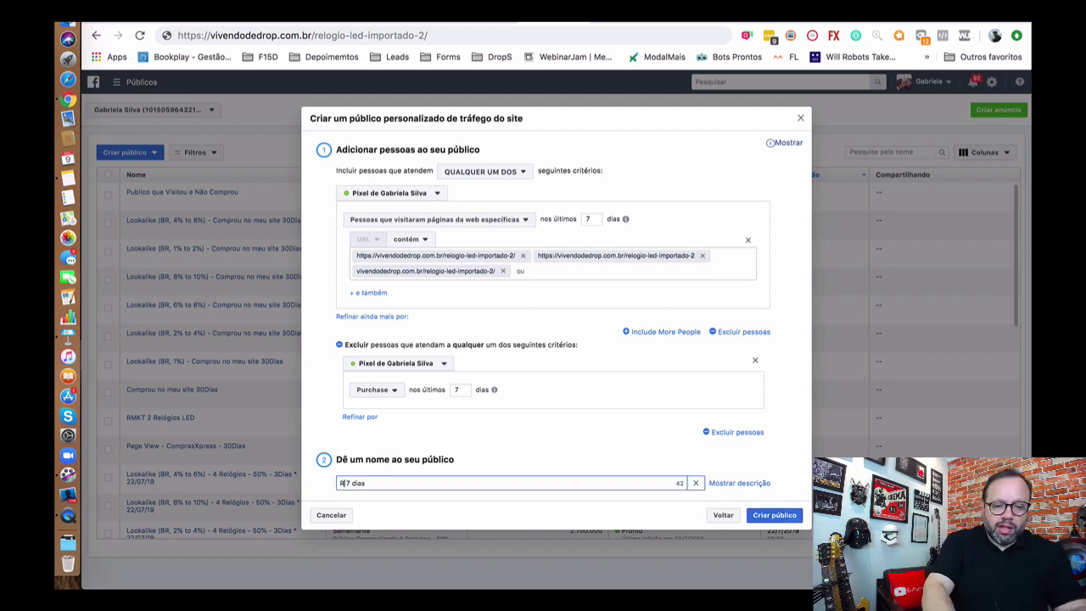
pyautogui.write('T Relógio ')
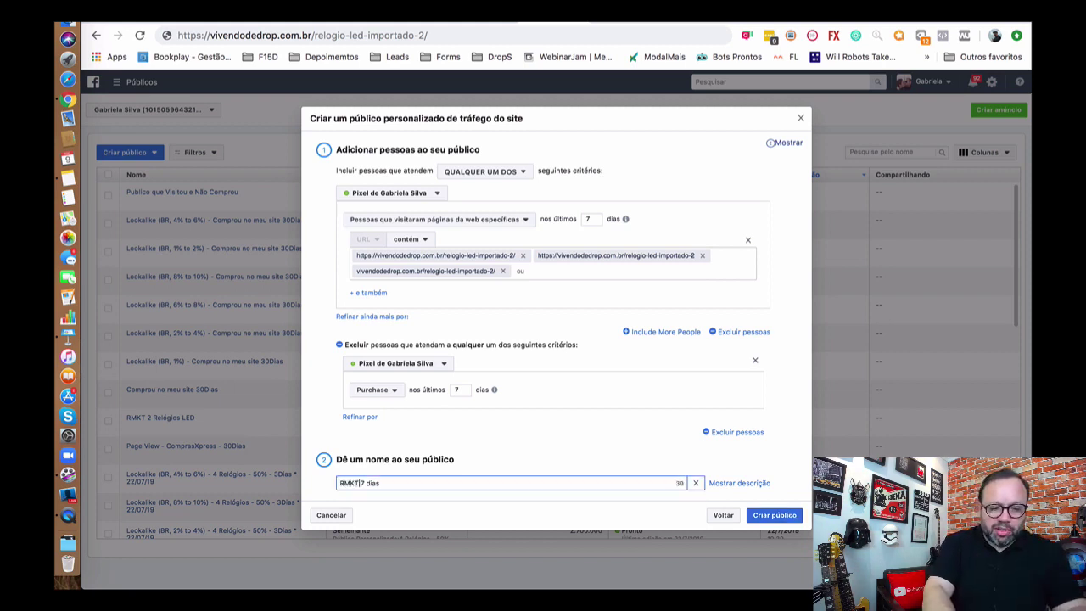
pyautogui.write('LED 2 por 1')
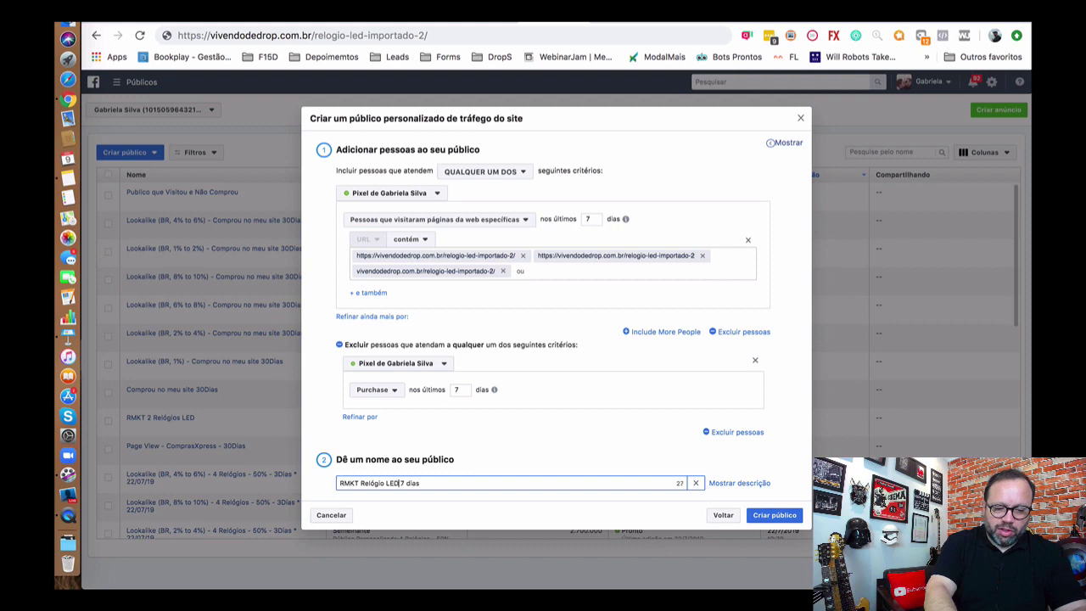
pyautogui.write(' -')
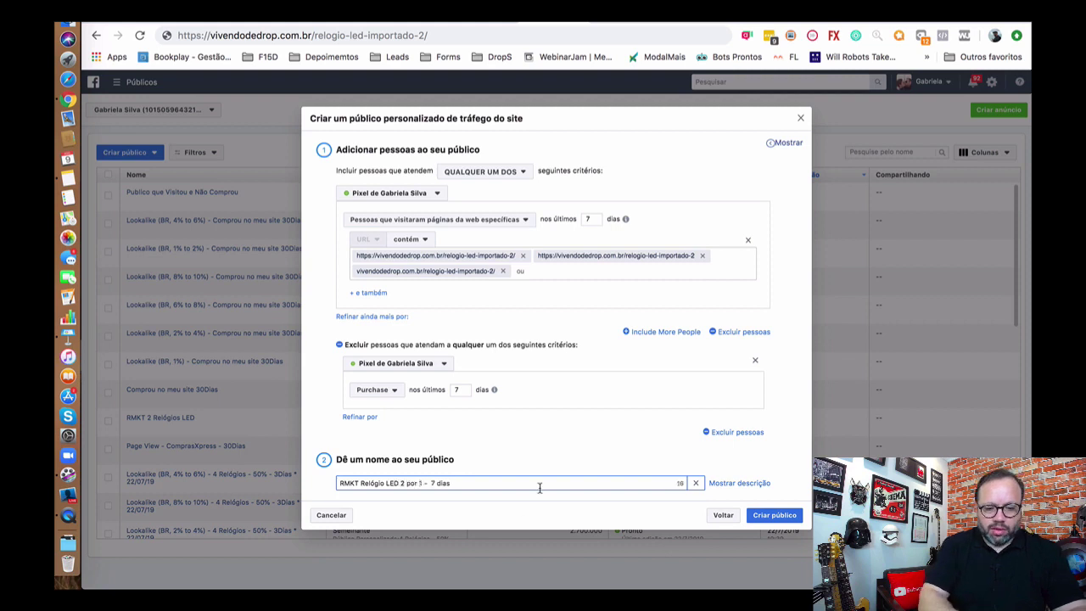
pyautogui.click(782, 515)
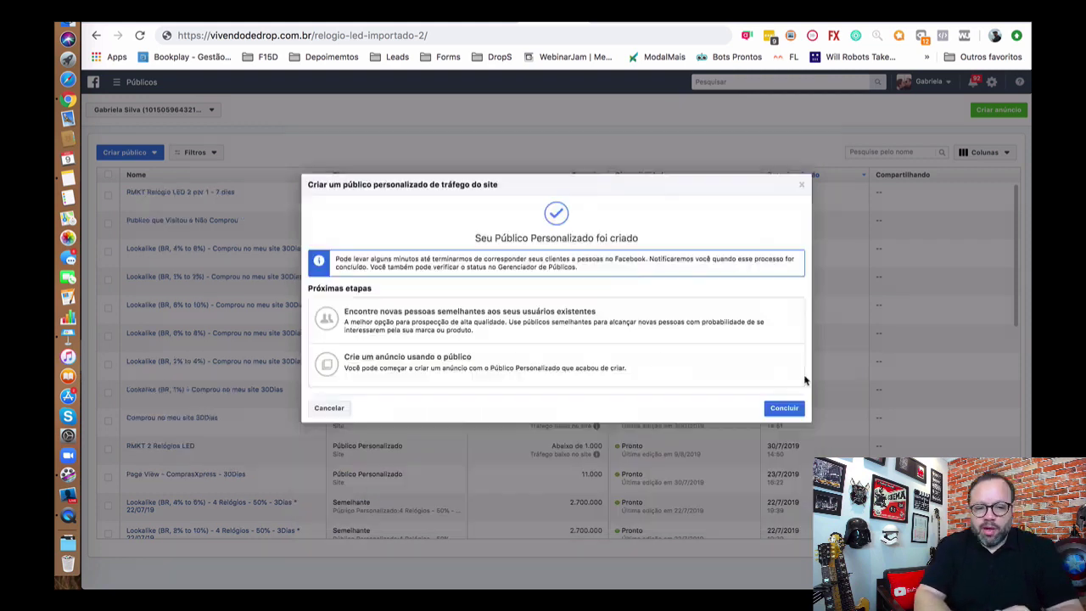
pyautogui.click(787, 412)
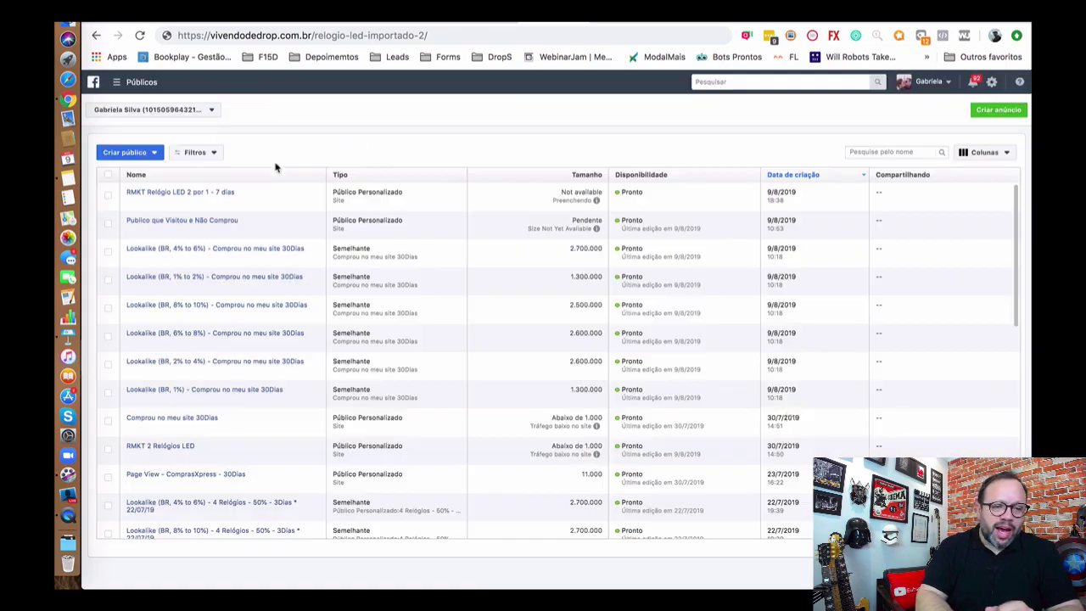
# Start a website-traffic custom audience of people who visited the three relogio-led-importado-2 URL variants in the last 14 days
pyautogui.click(134, 153)
pyautogui.click(139, 171)
pyautogui.click(398, 191)
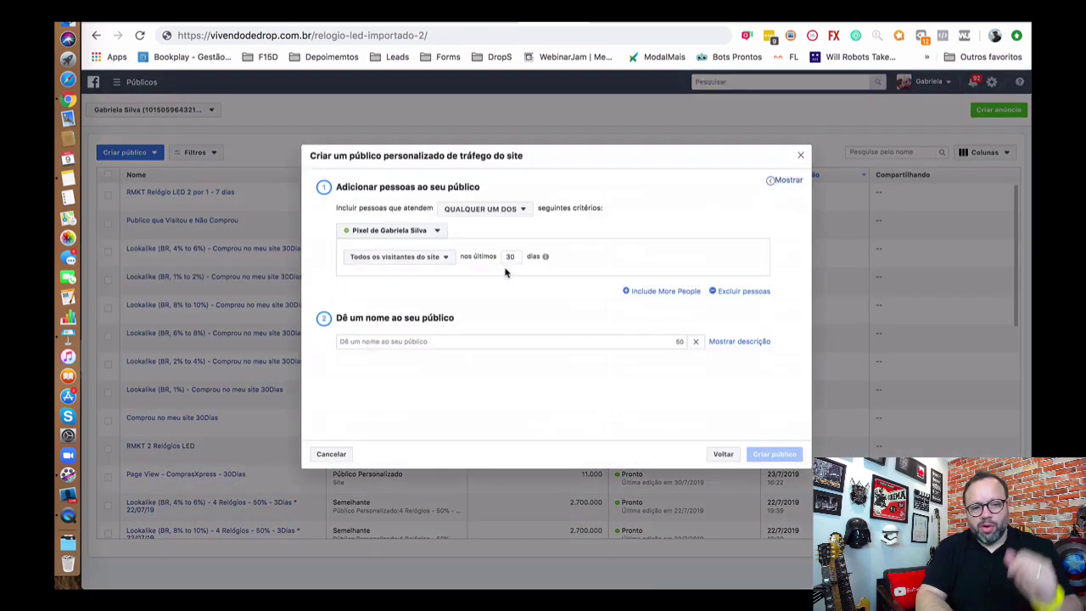
pyautogui.click(399, 256)
pyautogui.click(424, 314)
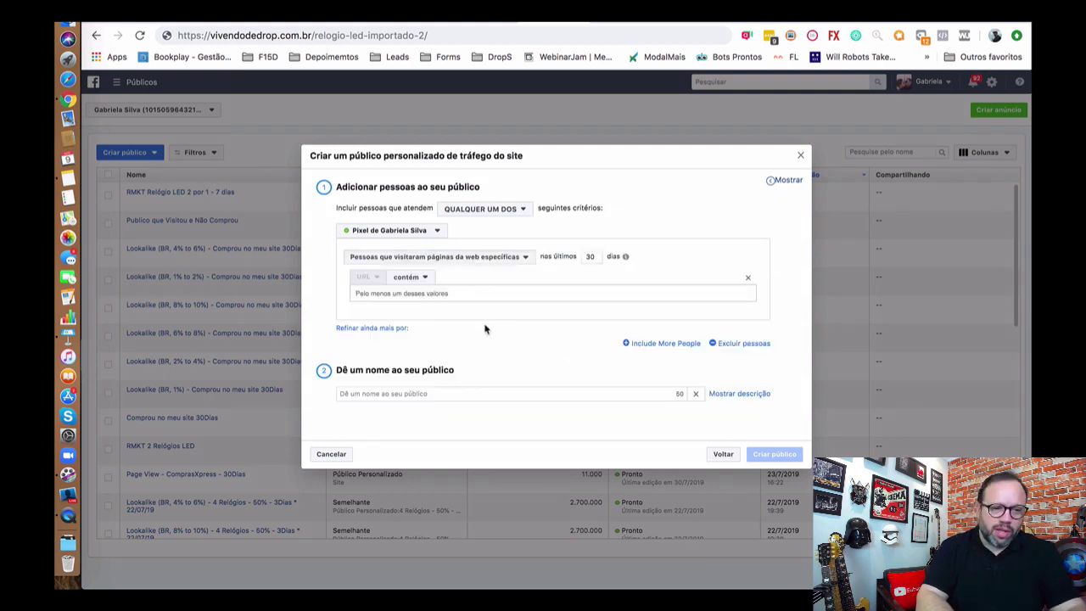
pyautogui.write('https://vivendodedrop.com.br/relogio-led-importado-2/ https://vivendodedrop.com.br/relogio-led-importado-2 vivendodedrop.com.br/relogio-led-importado-2/')
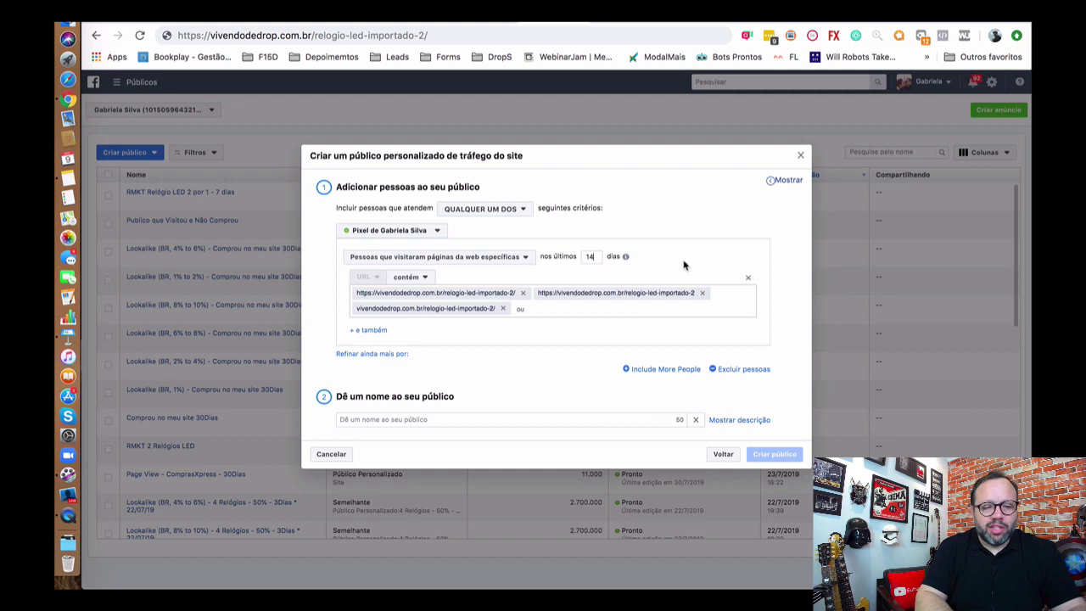
# Exclude people with the Purchase event in the last 14 days and create the audience as "RMKT Relógio LED 2 por 1 - 14 dias"
pyautogui.click(757, 371)
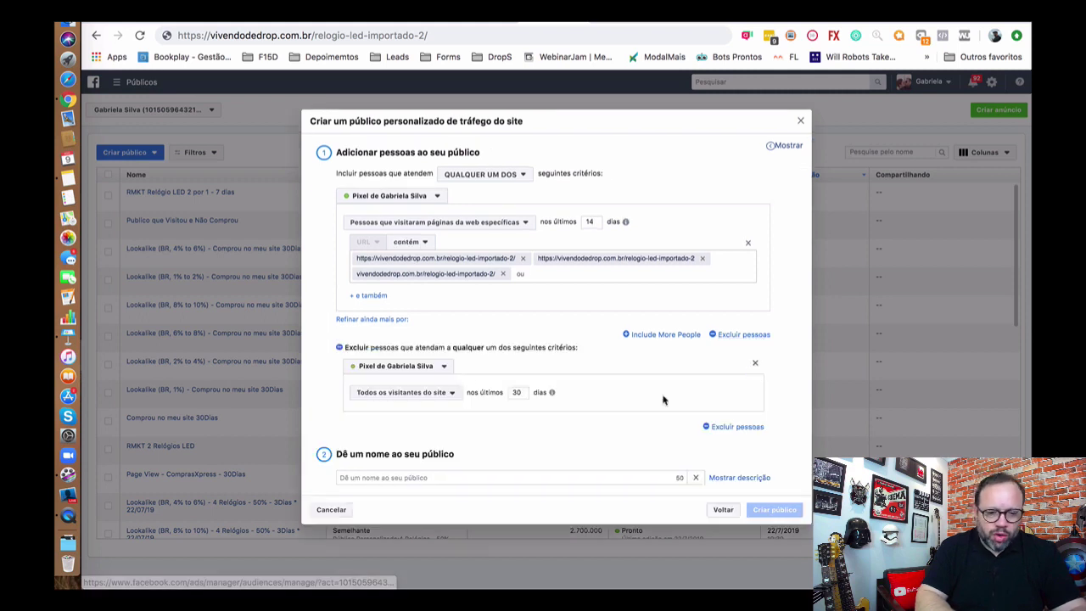
pyautogui.click(408, 395)
pyautogui.click(383, 520)
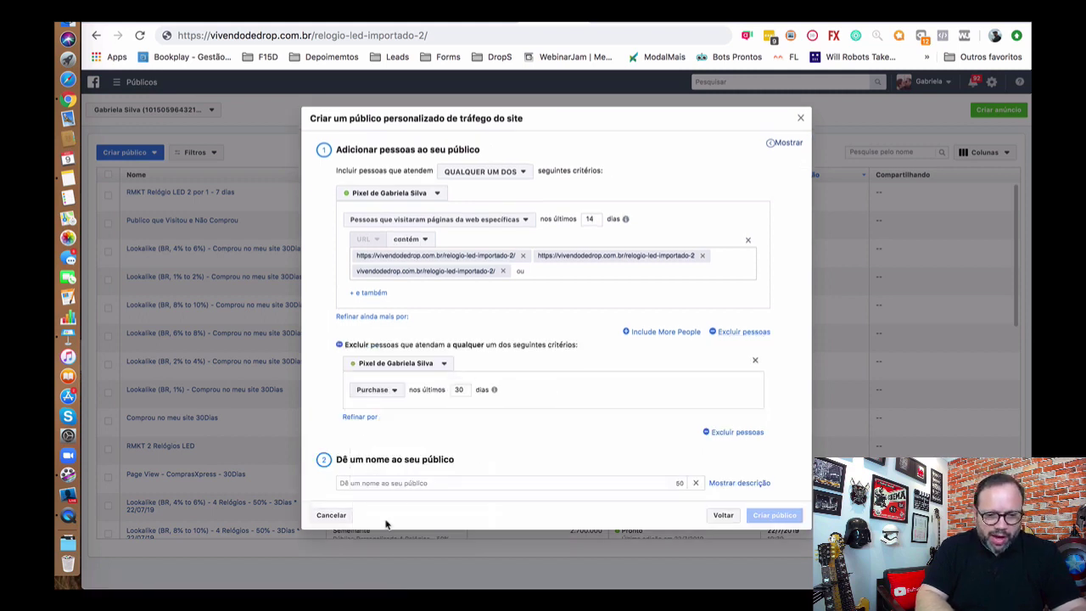
pyautogui.doubleClick(460, 389)
pyautogui.click(459, 388)
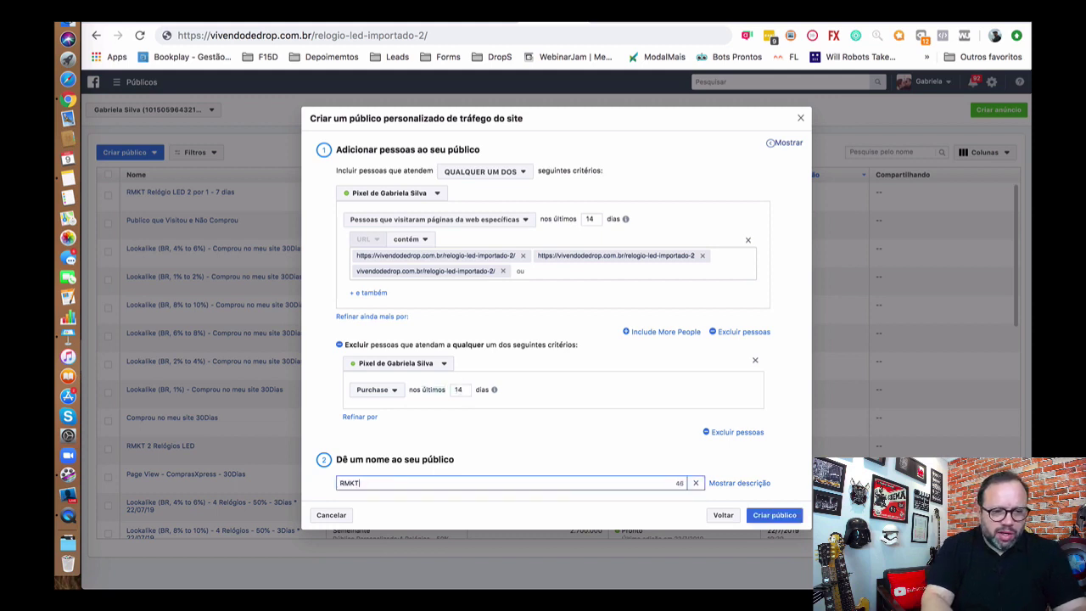
pyautogui.write('Relógio LED 2 por 1 - 14')
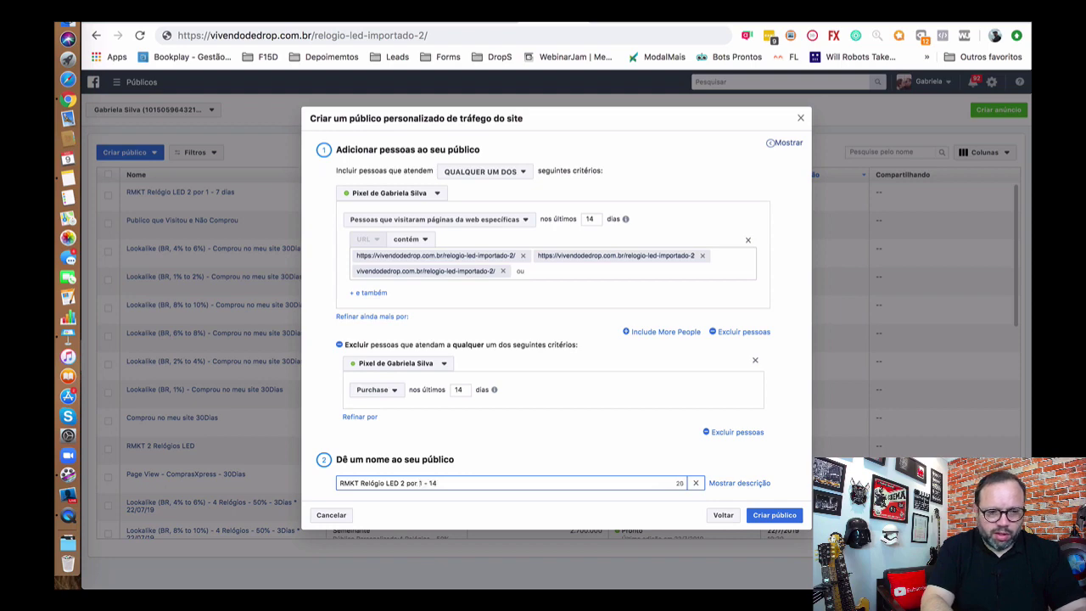
pyautogui.click(785, 407)
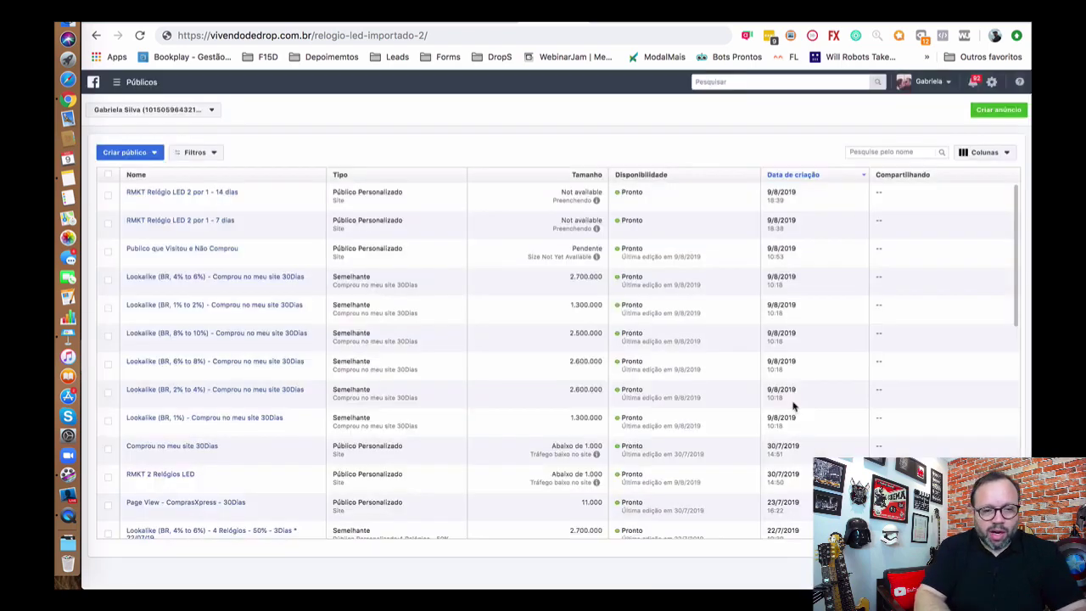
# Define another website-traffic audience of visitors to the three relogio-led-importado-2 URL variants, excluding Purchase events, with both periods set to 21 days
pyautogui.click(124, 152)
pyautogui.click(140, 170)
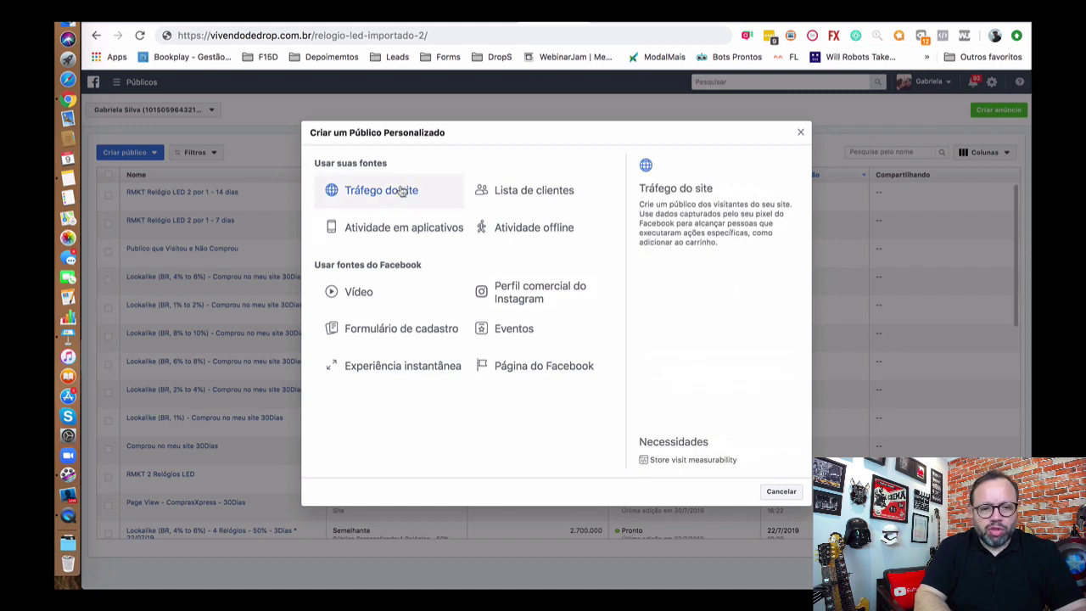
pyautogui.click(402, 192)
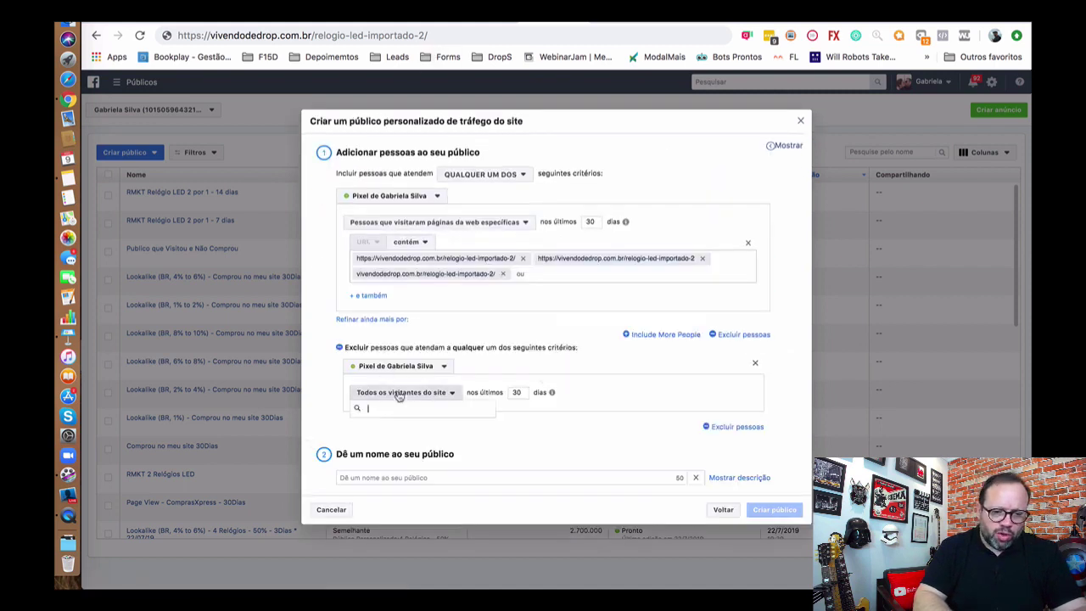
pyautogui.click(398, 392)
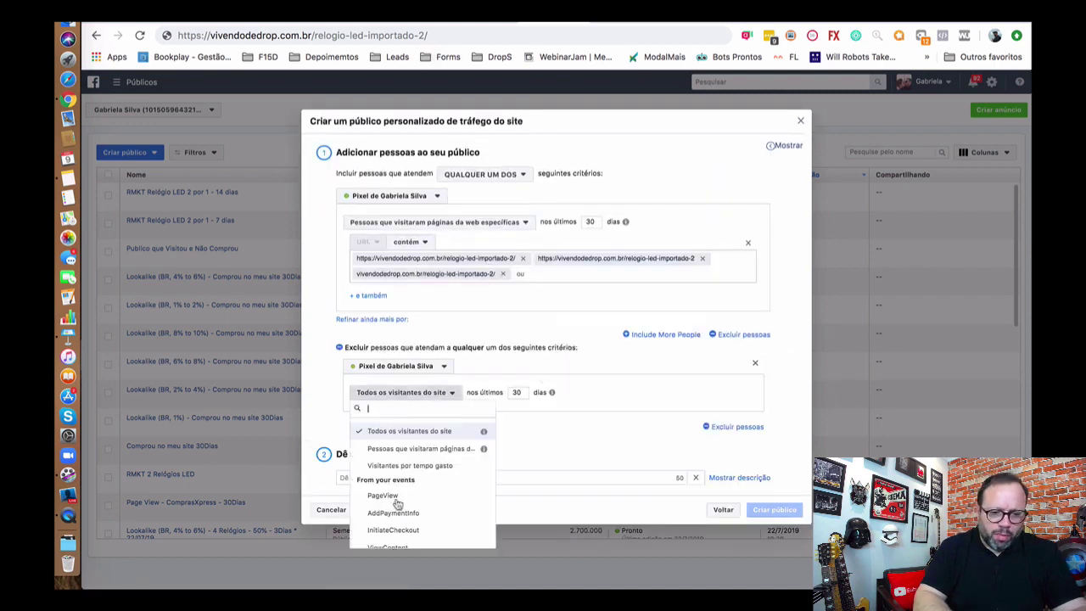
pyautogui.scroll(-2, 397, 502)
pyautogui.click(400, 521)
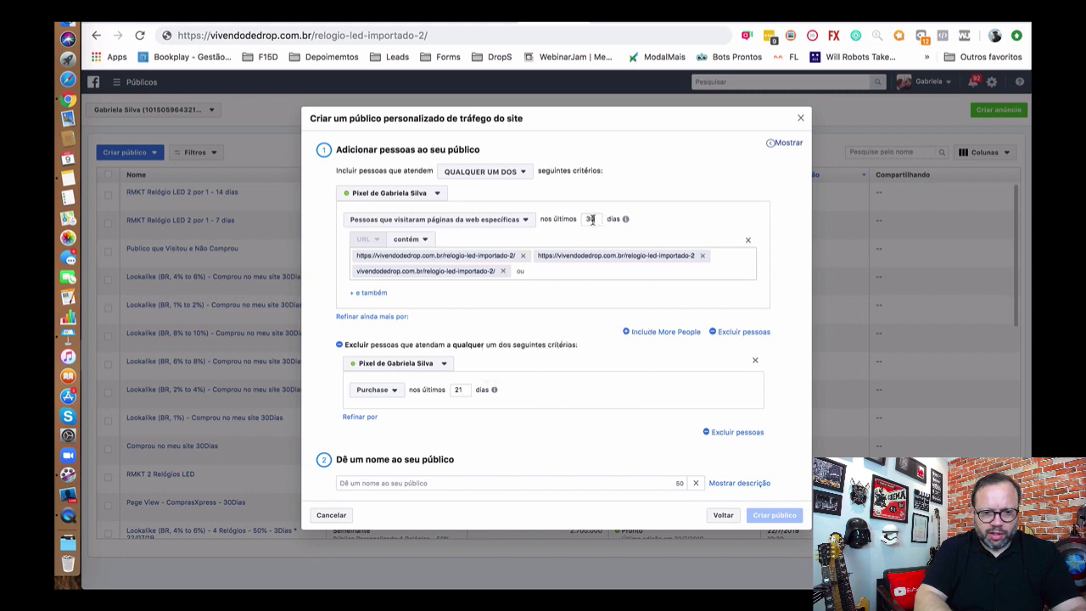
# Name the audience "RMKT Relógio LED 2 por 1 - 21 dias", create it and finish the dialog
pyautogui.click(423, 480)
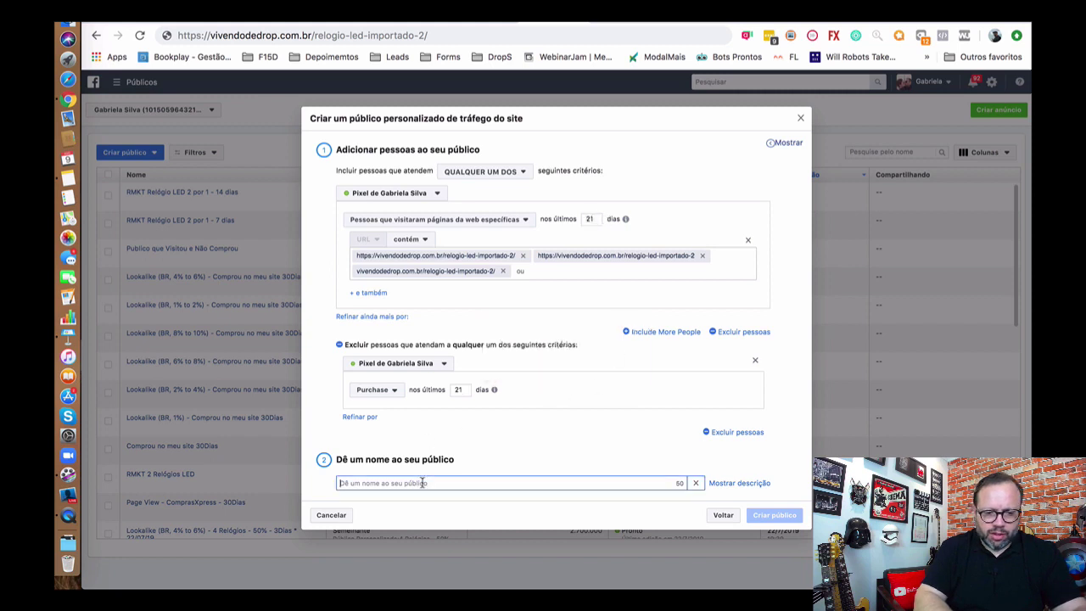
pyautogui.write('RMKT Relógio LED 2 por 1 - 21 dias')
pyautogui.click(773, 515)
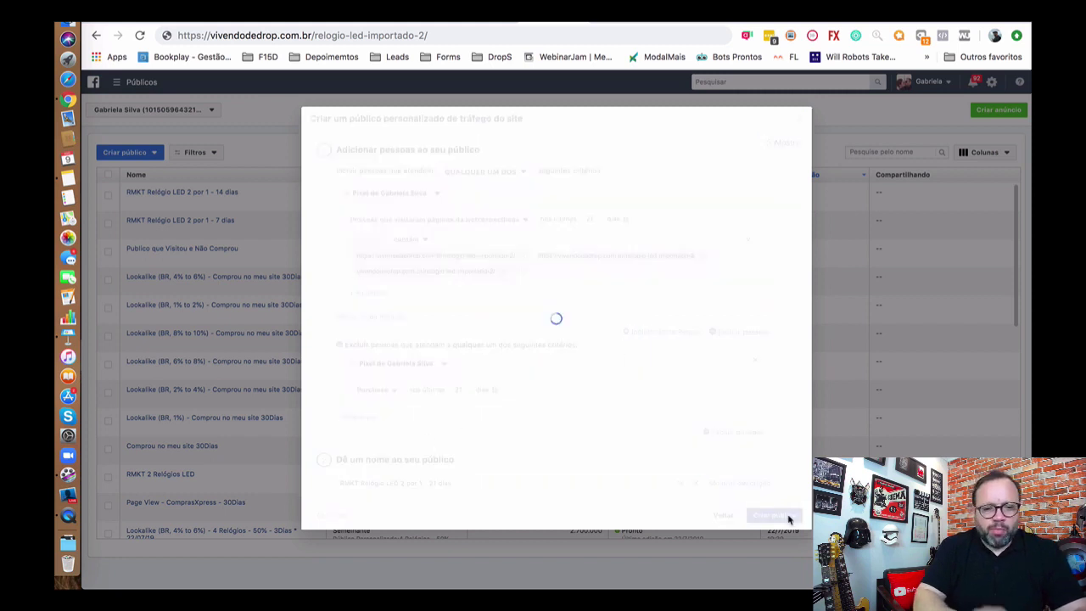
pyautogui.click(784, 408)
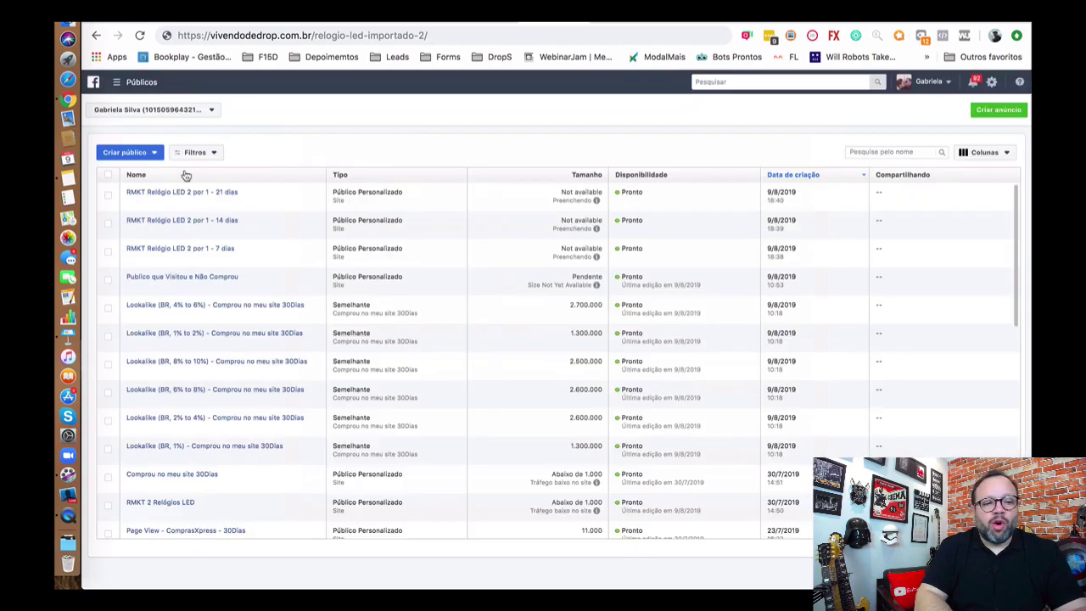
# Start a further website-traffic audience of people who visited the three relogio-led-importado-2 URL variants in the last 30 days
pyautogui.click(135, 154)
pyautogui.click(139, 172)
pyautogui.click(355, 194)
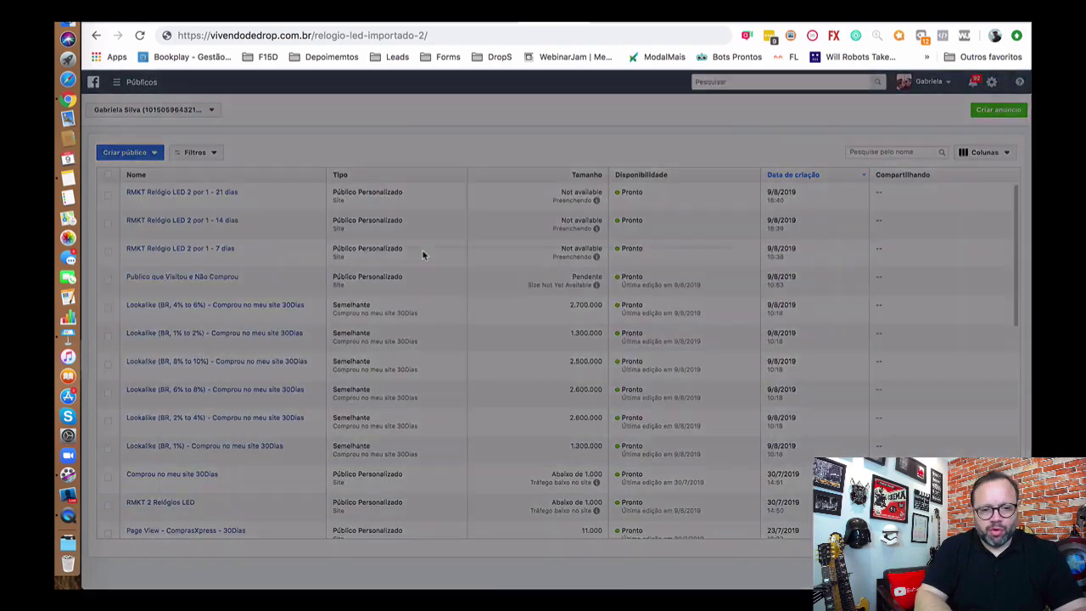
pyautogui.click(390, 256)
pyautogui.click(412, 314)
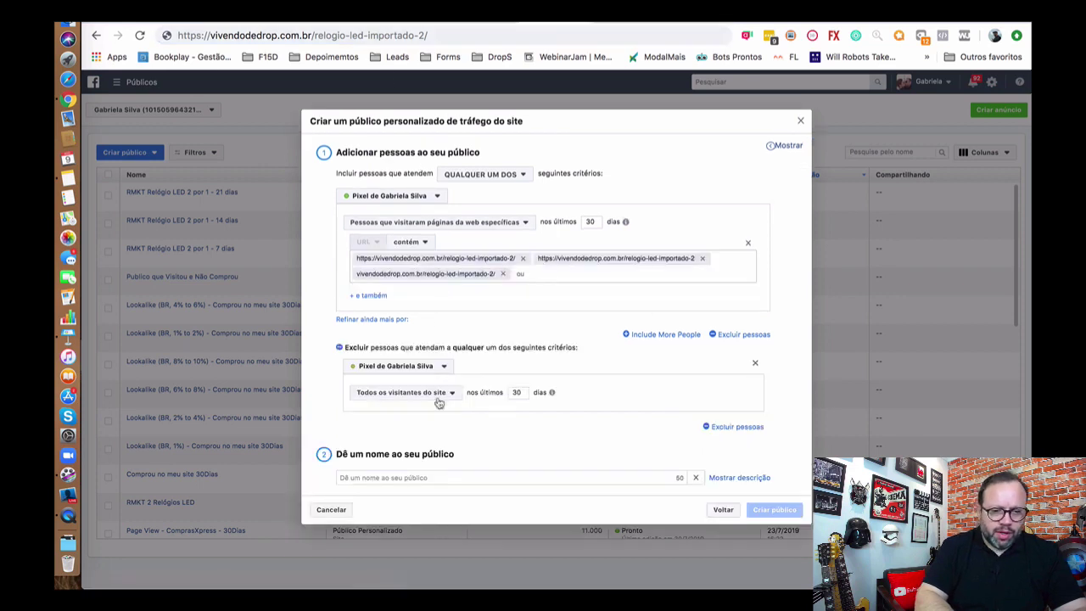
# Exclude people with the Purchase event in the last 30 days and create the audience as "RMKT Relógio LED 2 por 1 - 30 dias"
pyautogui.click(438, 399)
pyautogui.scroll(-2, 441, 475)
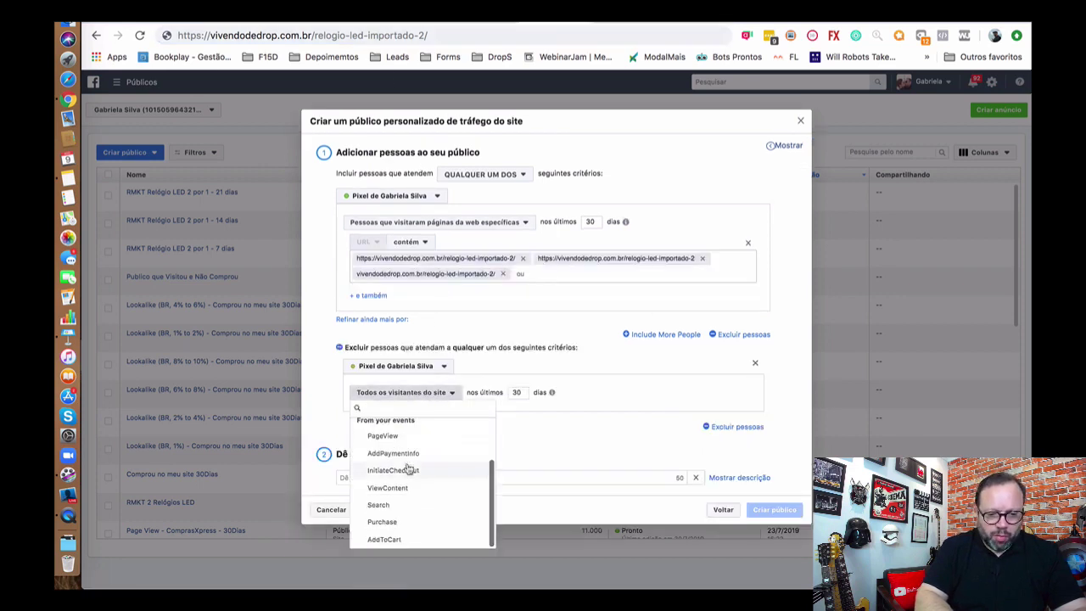
pyautogui.click(381, 524)
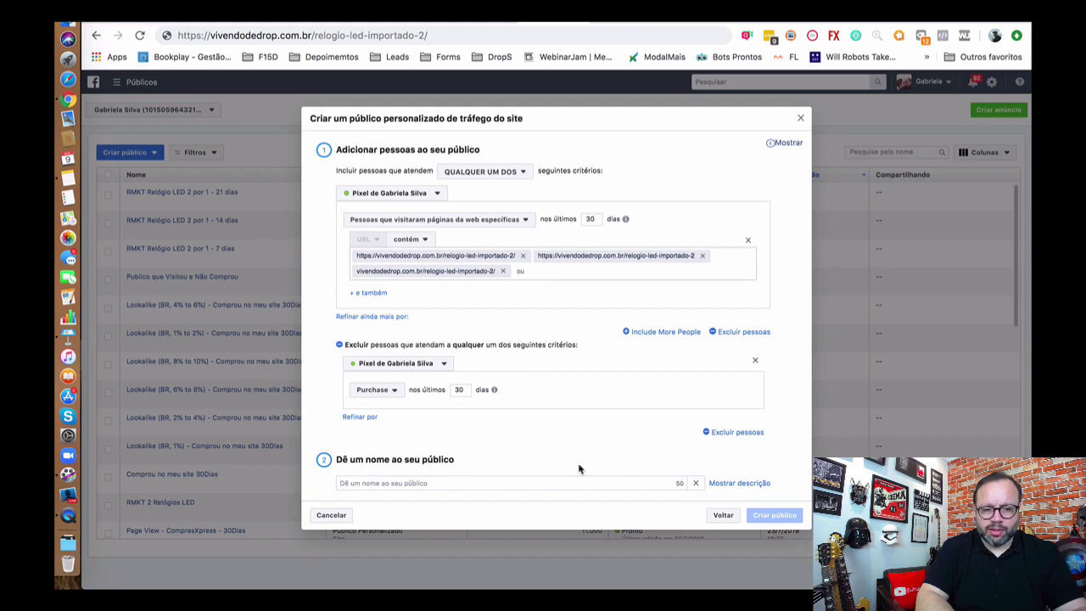
pyautogui.click(440, 483)
pyautogui.write('RM')
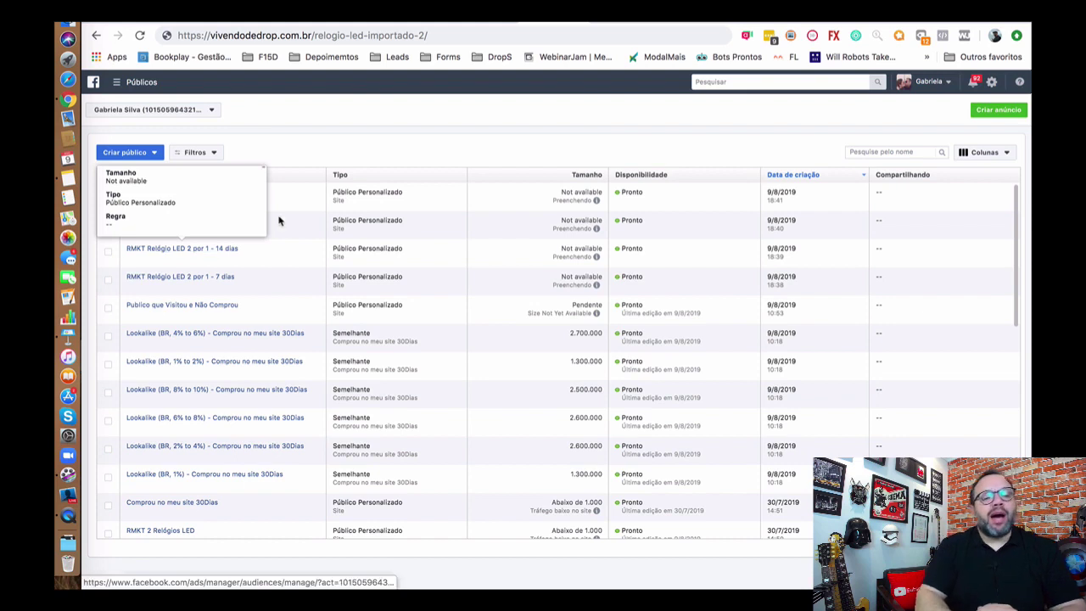
# Reselect the personal ad account for the audience list and open the creation of a new ad campaign
pyautogui.click(192, 113)
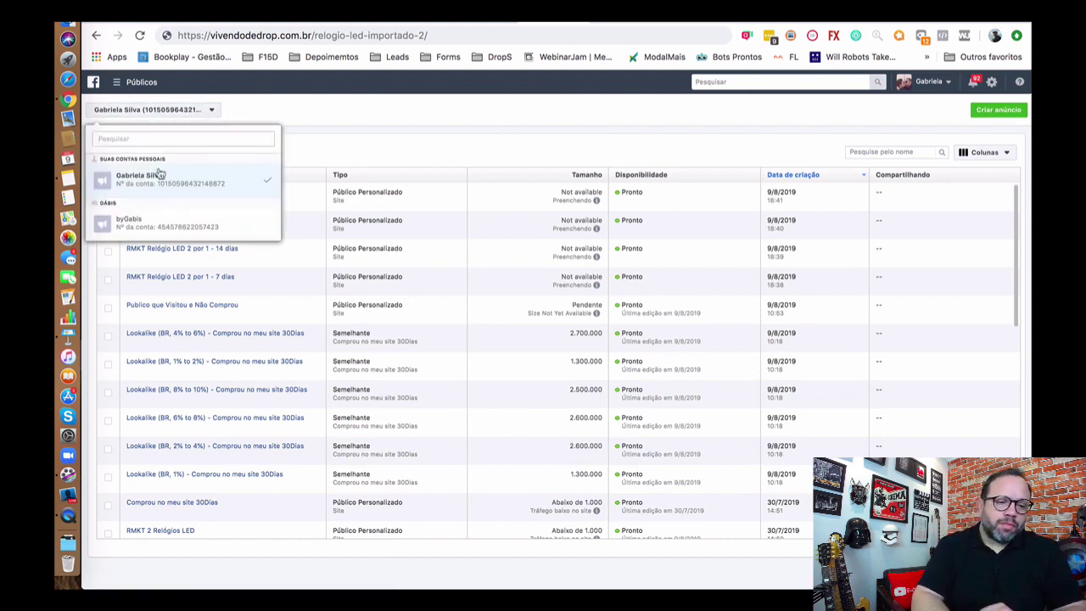
pyautogui.click(159, 181)
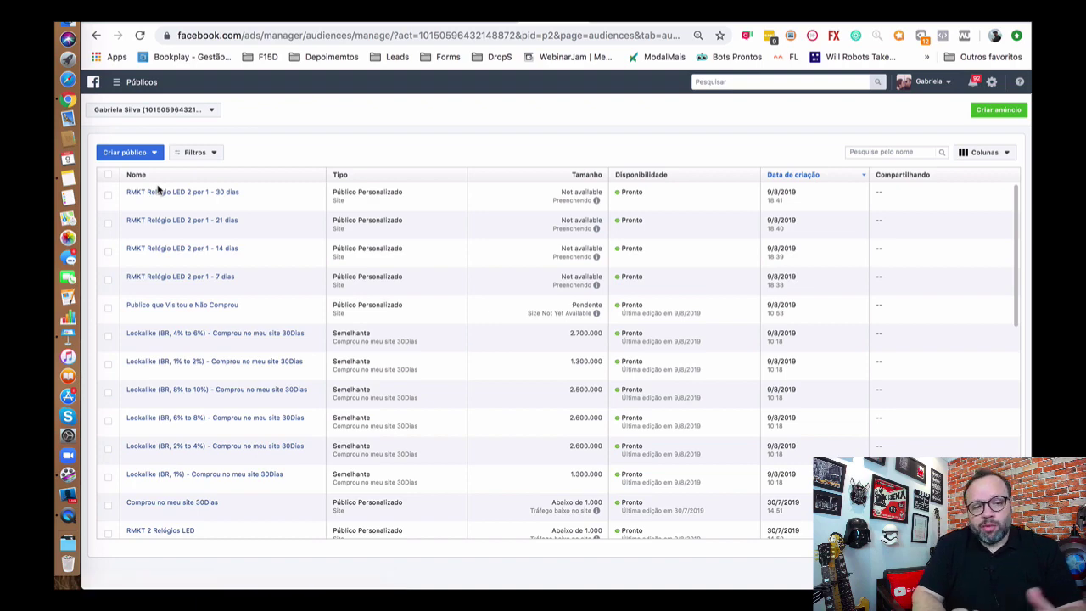
pyautogui.click(158, 190)
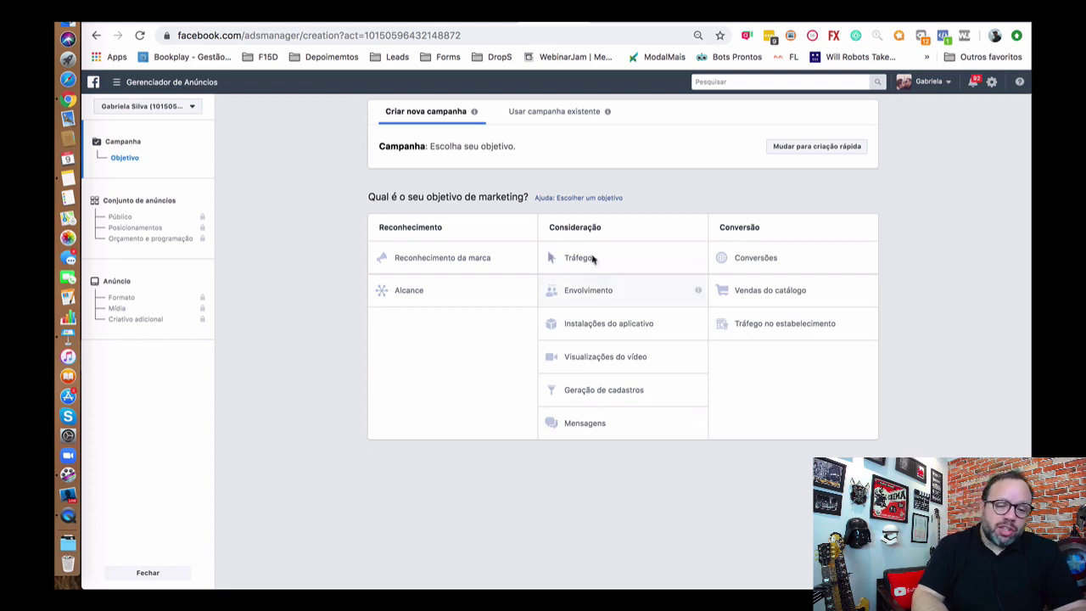
# Choose the Conversões objective, give the campaign a name beginning with "RMKT", and name its ad set "Publico 7 Dias"
pyautogui.click(760, 257)
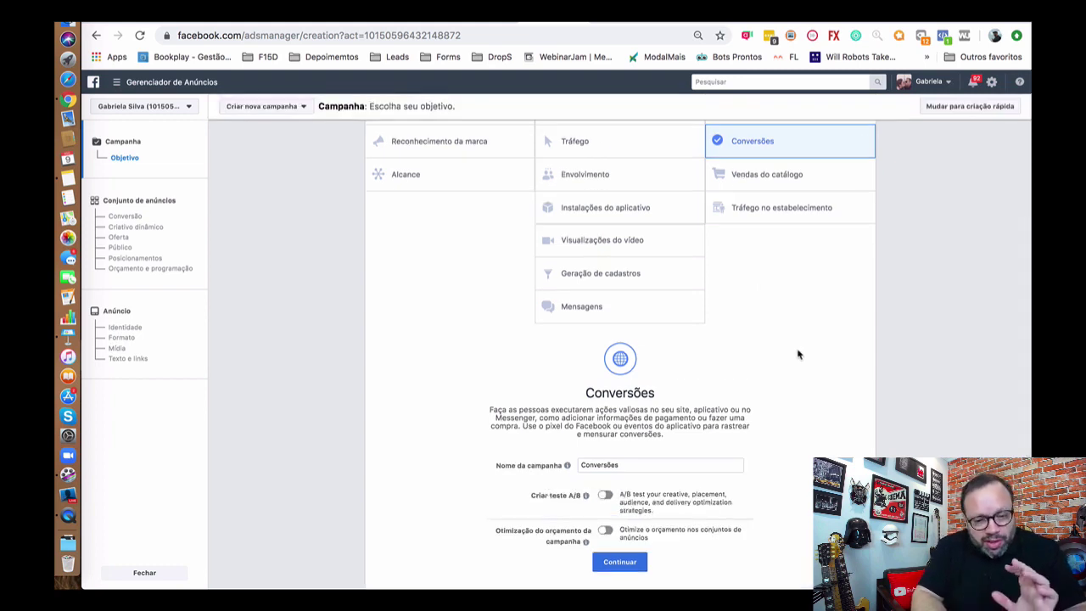
pyautogui.doubleClick(604, 465)
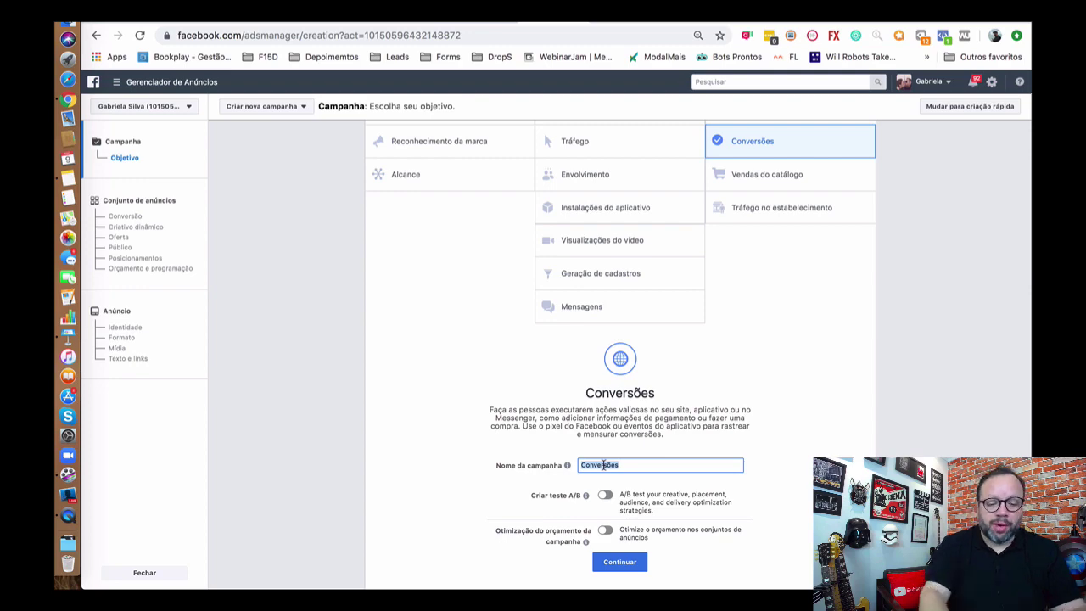
pyautogui.write('RMK')
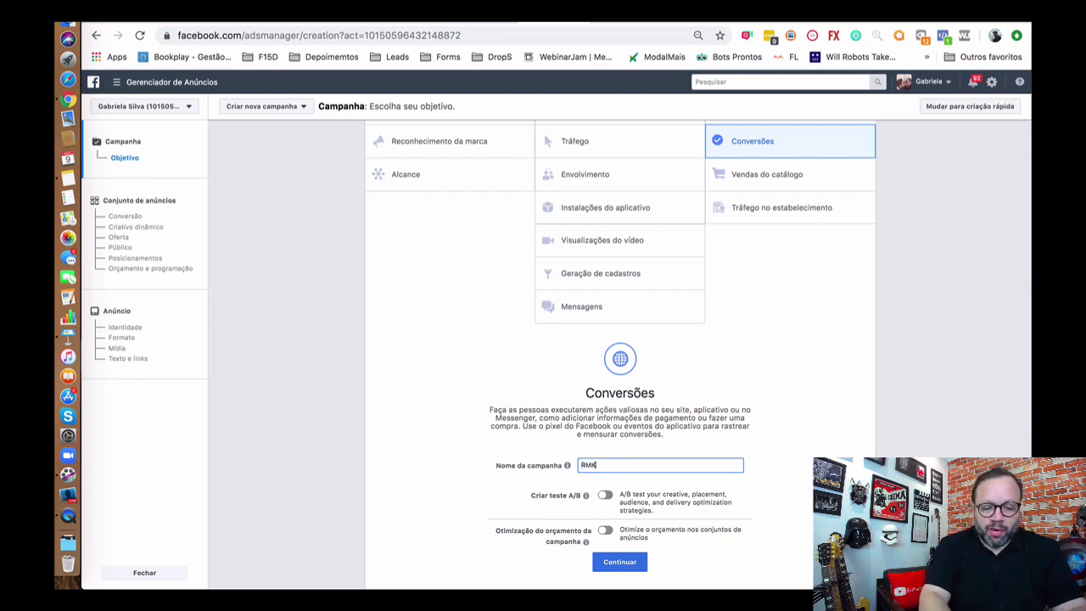
pyautogui.write('T')
pyautogui.press('Return')
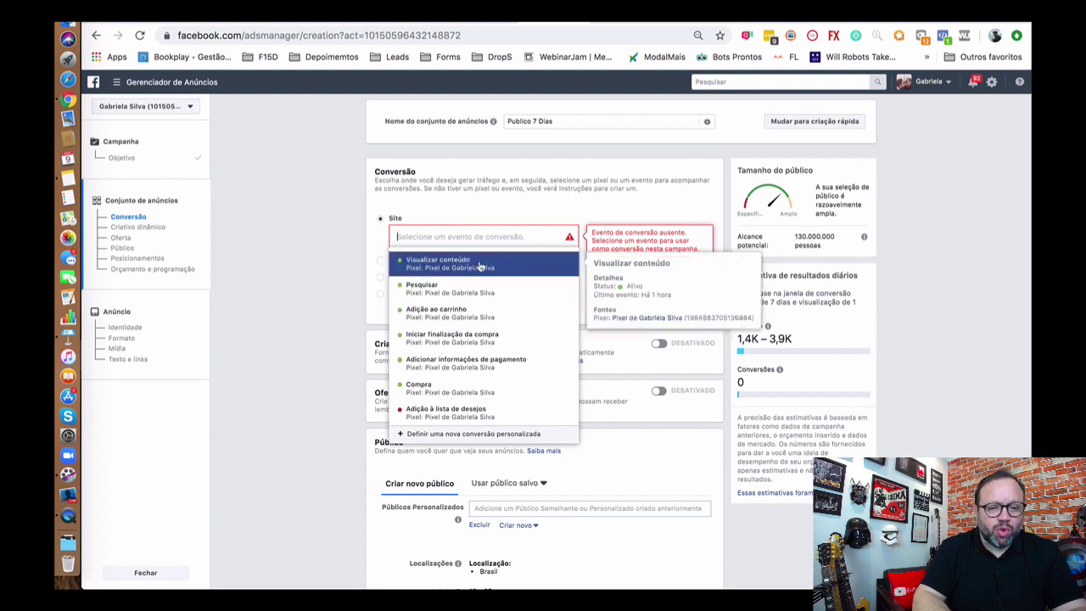
# Set the ad set's site conversion event to Visualizar conteúdo and enable Criativo dinâmico, accepting its notice
pyautogui.click(481, 266)
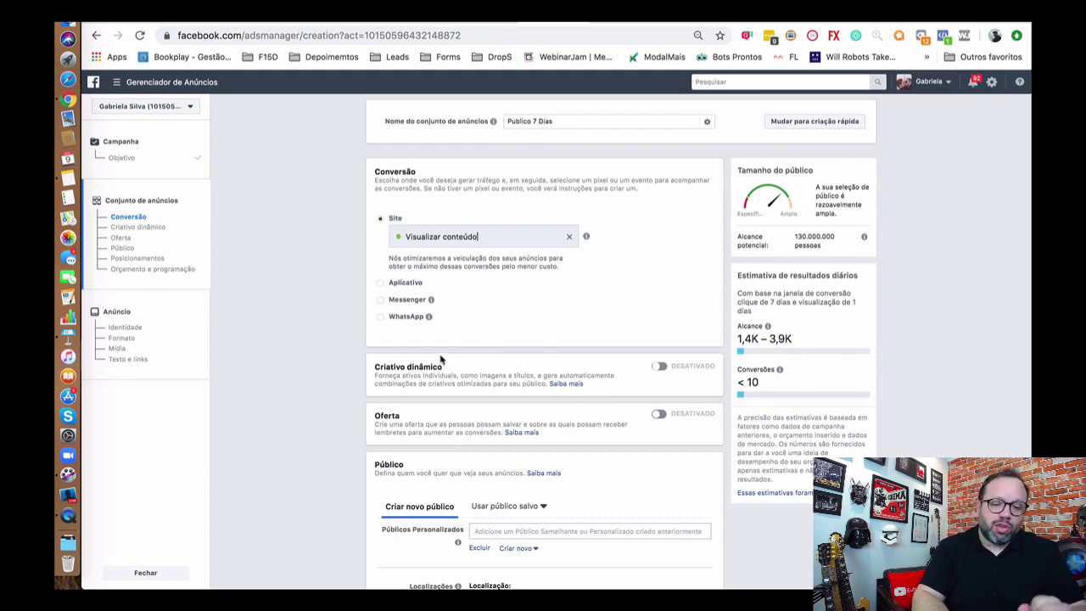
pyautogui.scroll(-2, 330, 457)
pyautogui.click(661, 297)
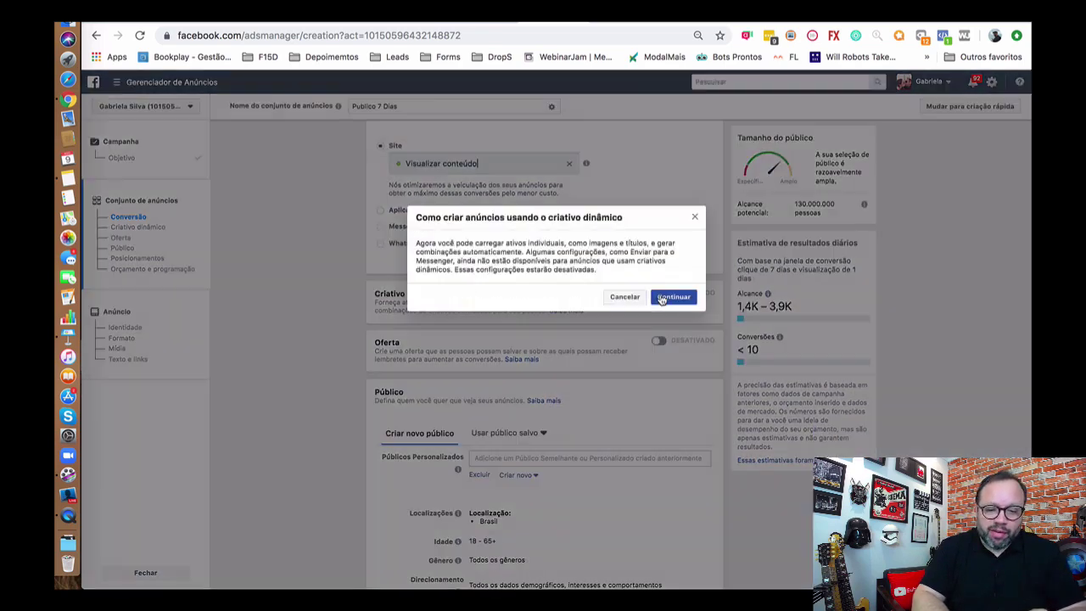
pyautogui.click(670, 297)
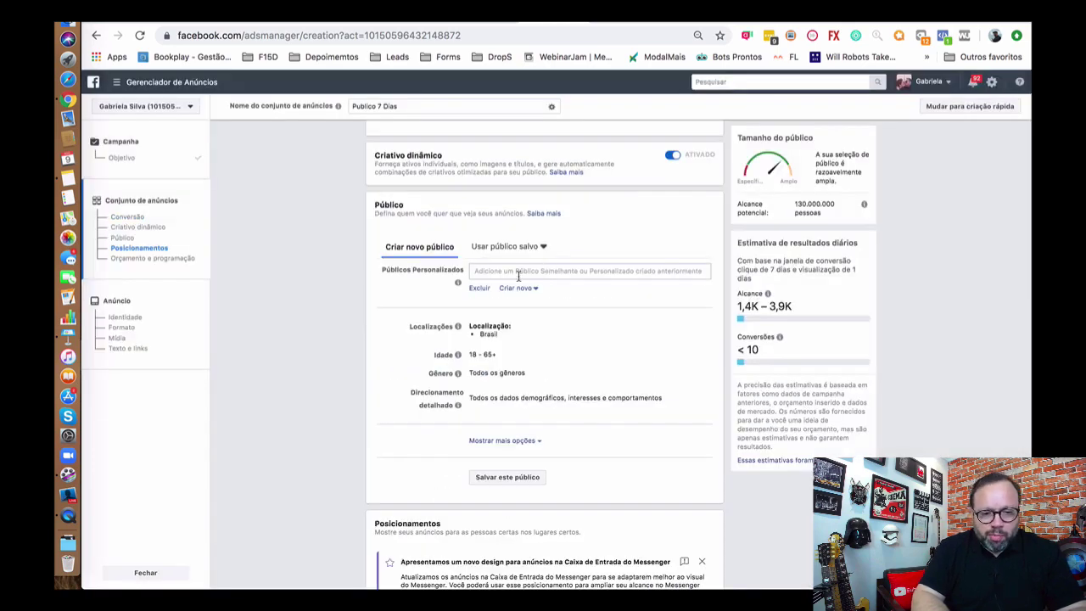
# Target the ad set at the custom audience "RMKT Relógio LED 2 por 1 - 7 dias" and review the audience and placement settings
pyautogui.click(518, 272)
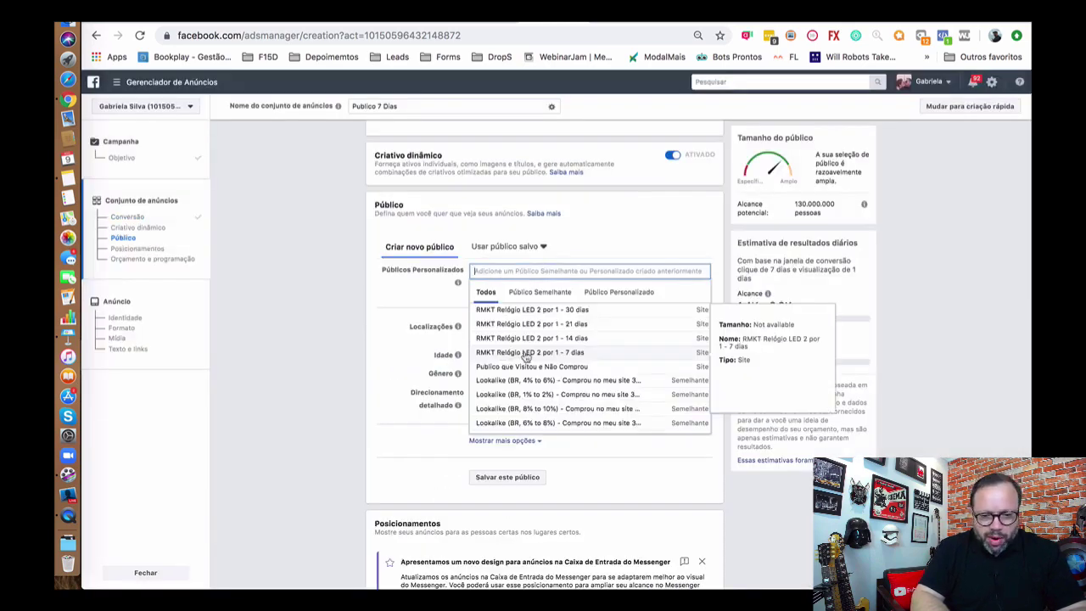
pyautogui.click(526, 352)
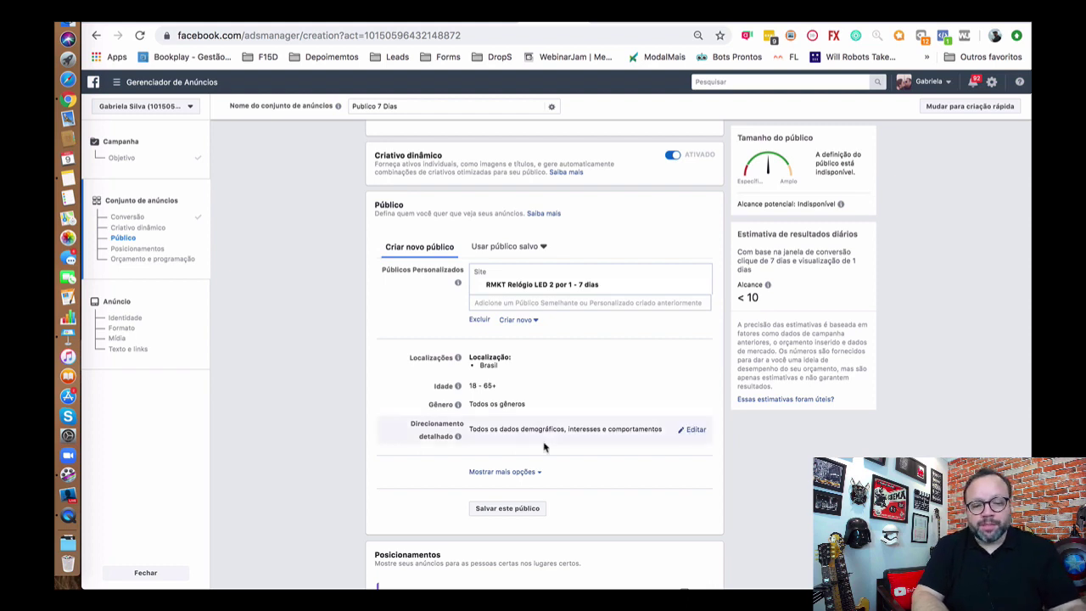
pyautogui.scroll(-3, 544, 442)
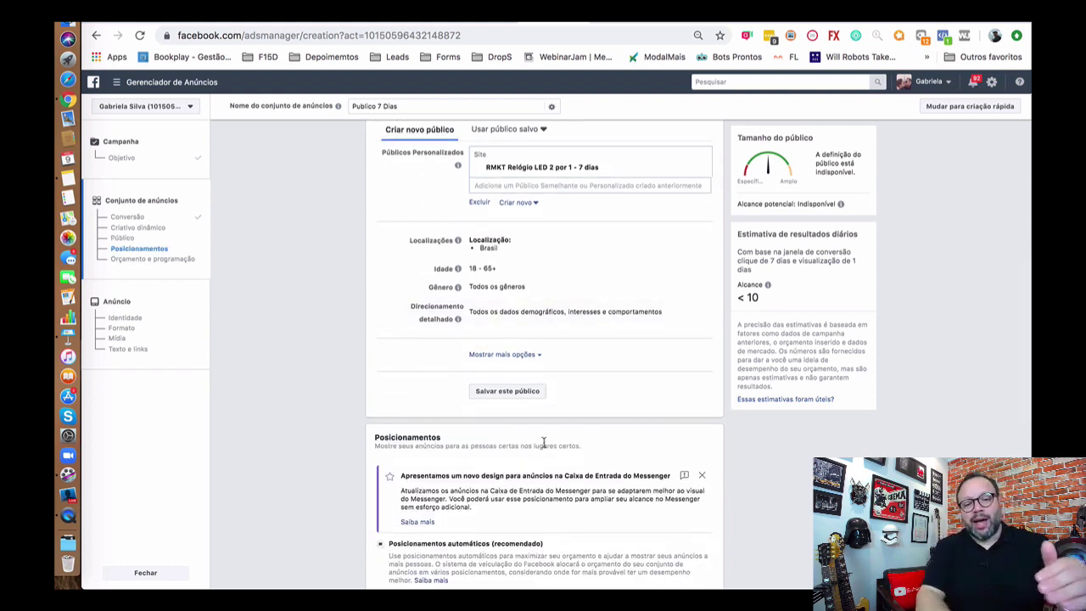
pyautogui.scroll(4, 543, 444)
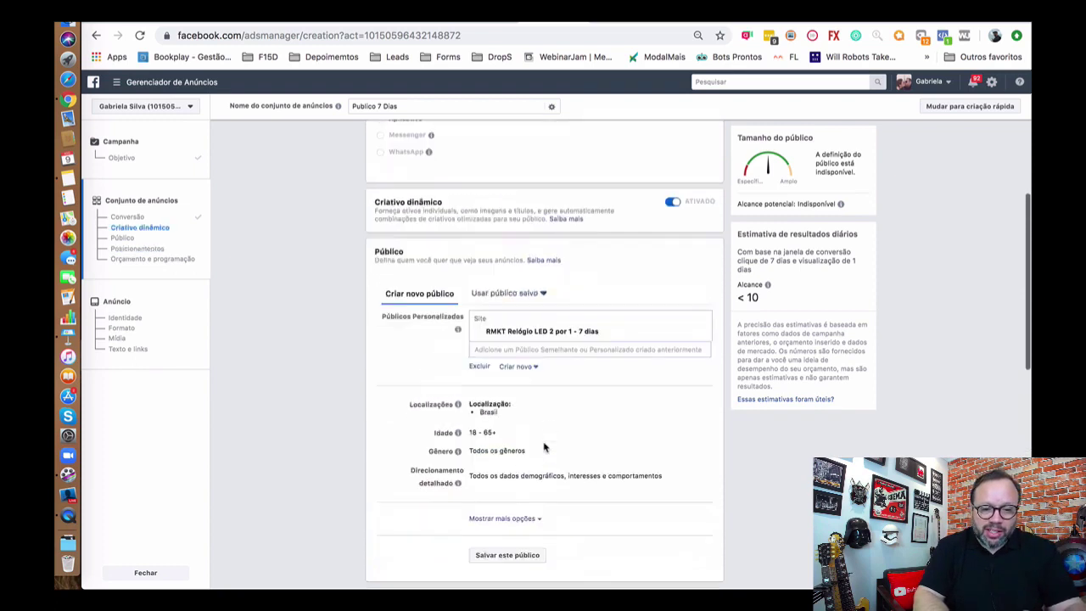
pyautogui.scroll(-5, 582, 462)
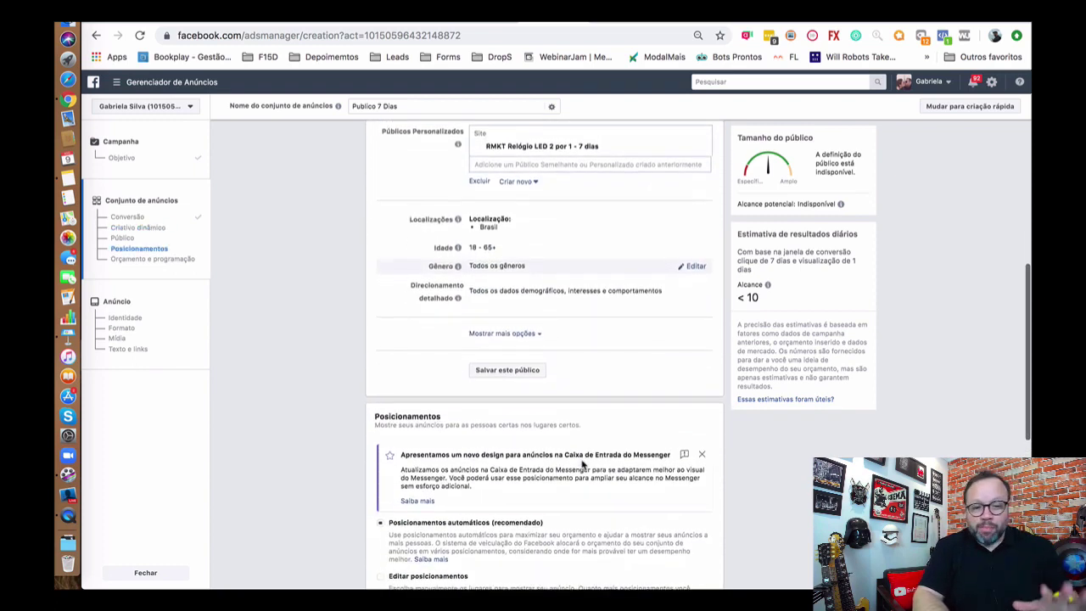
# Keep automatic placements, set the ad set's daily budget to R$ 10,00 and continue to the ad's setup
pyautogui.scroll(-8, 582, 462)
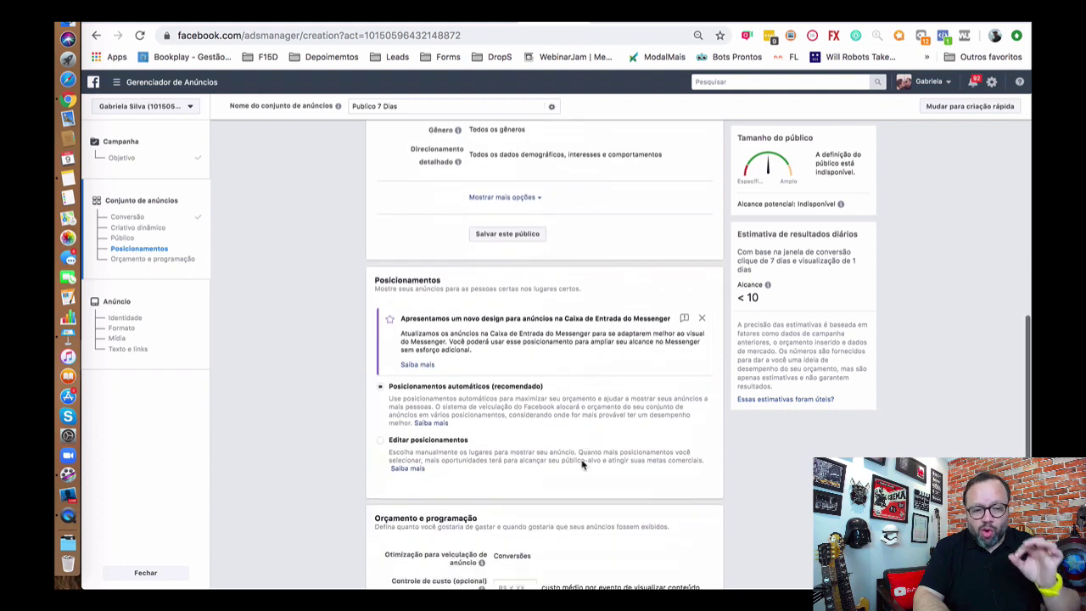
pyautogui.scroll(-1, 582, 462)
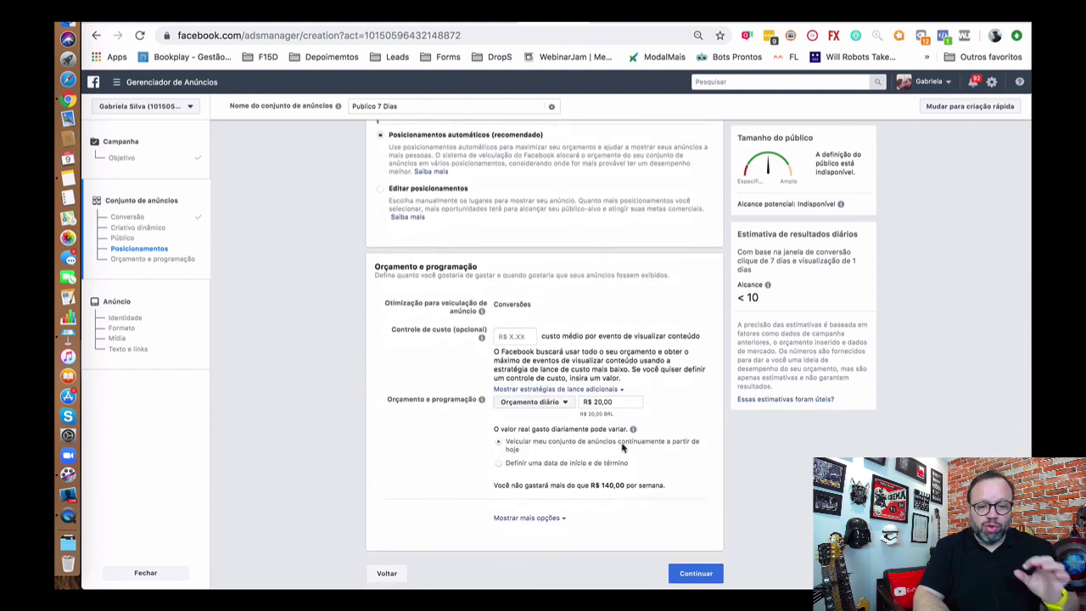
pyautogui.click(595, 400)
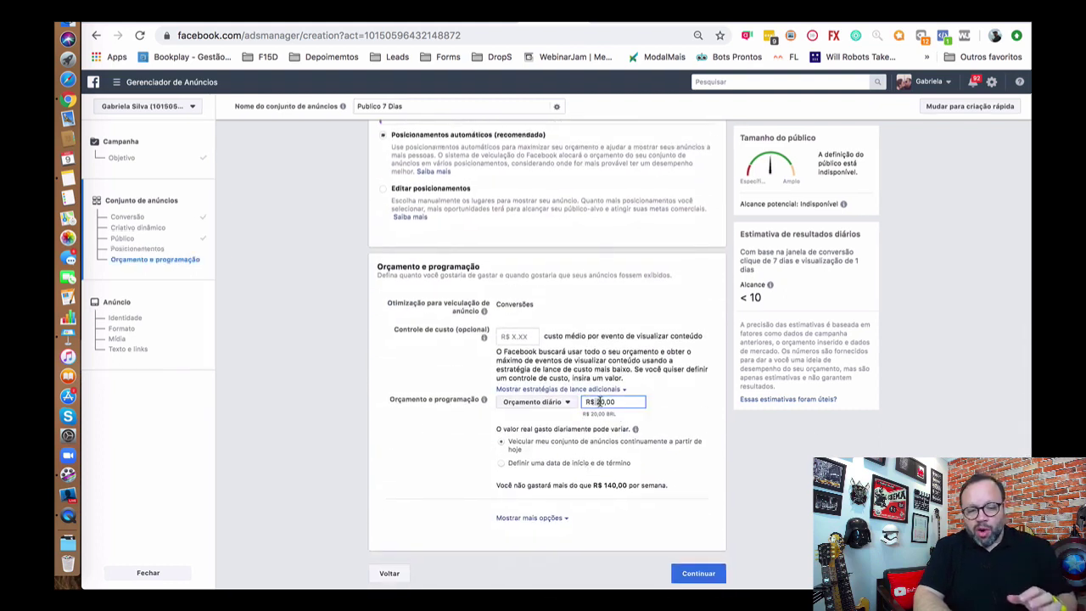
pyautogui.doubleClick(602, 402)
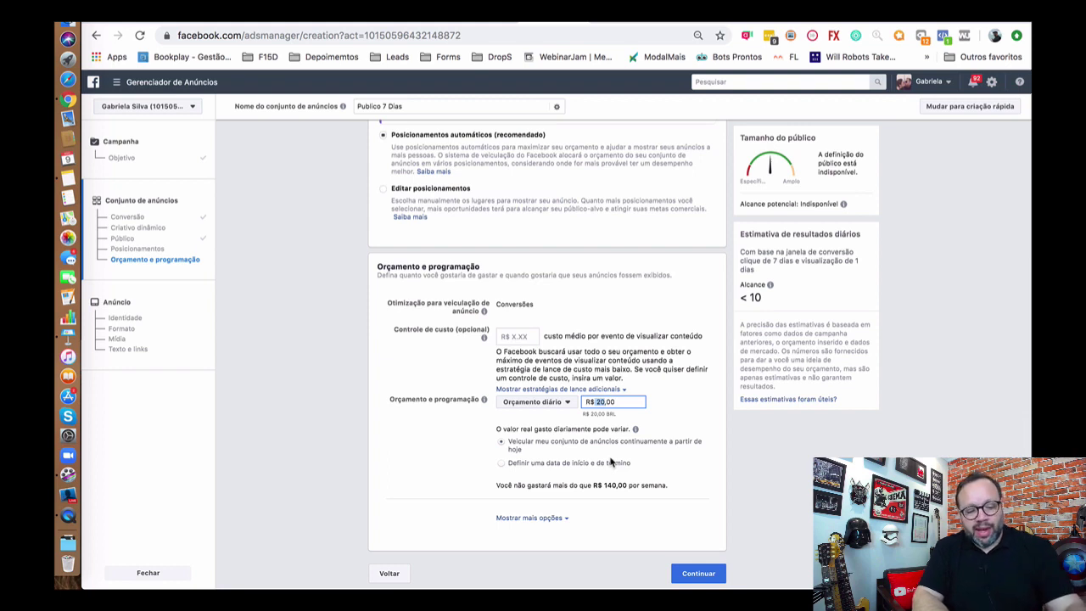
pyautogui.write('10')
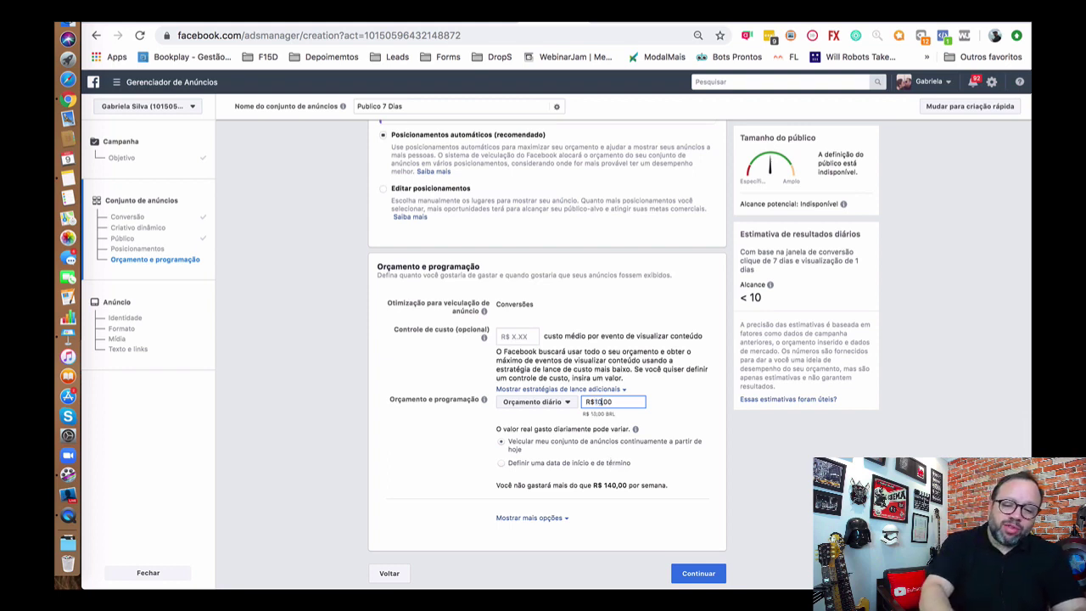
pyautogui.click(783, 458)
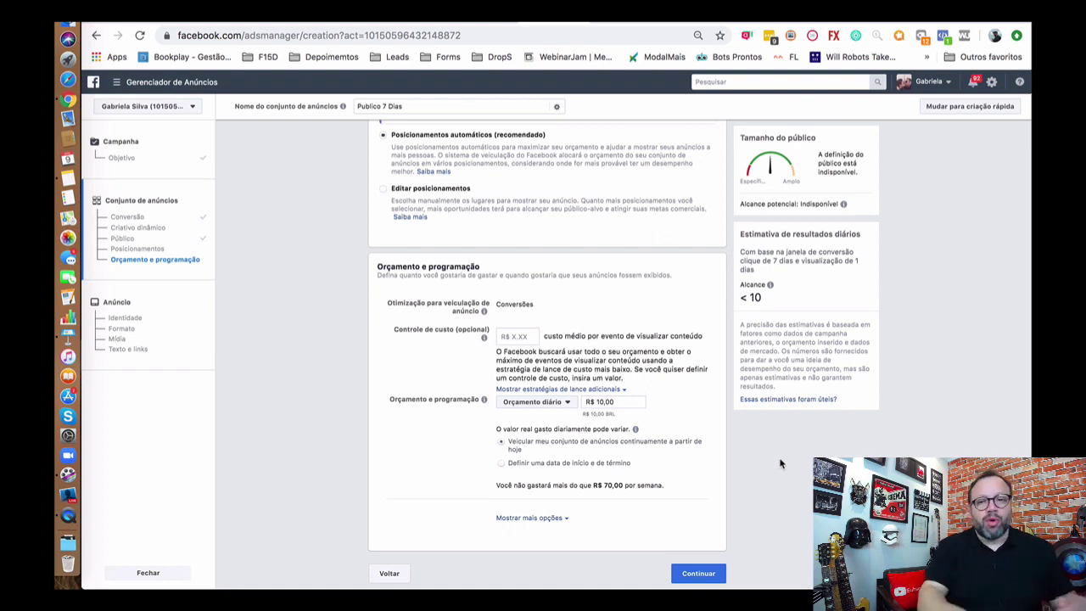
pyautogui.click(698, 574)
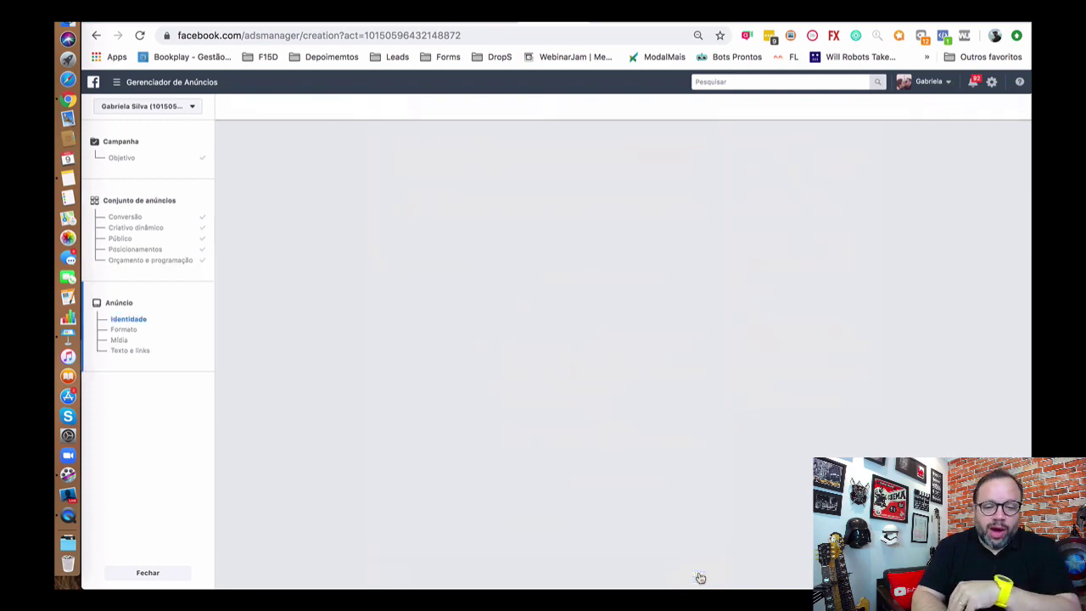
# Upload rmkt_7dias_1.png from the remarketing folder to the ad account's image library
pyautogui.click(443, 259)
pyautogui.click(412, 279)
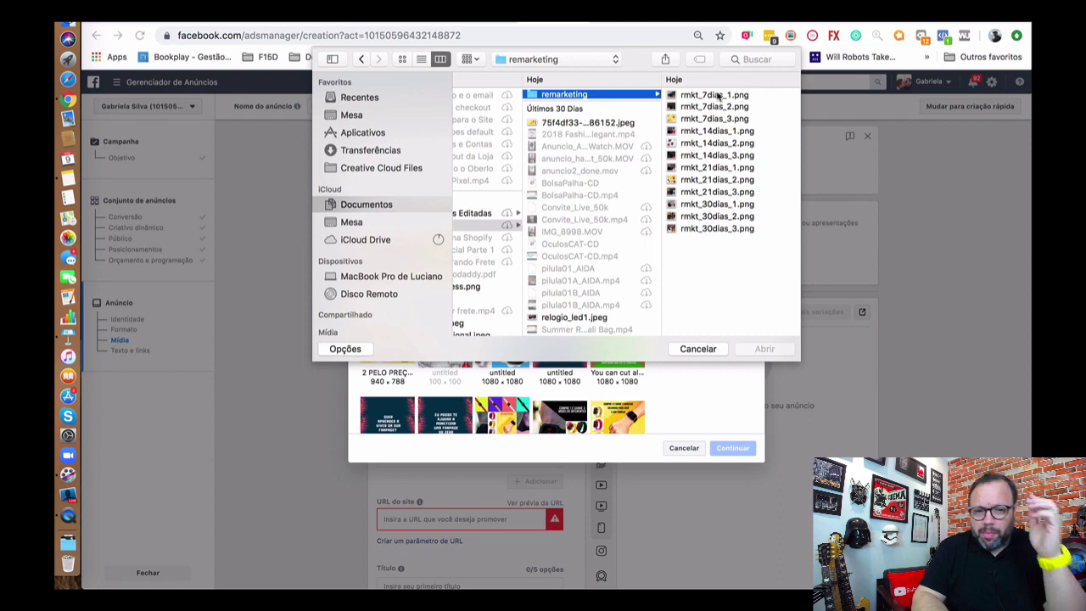
pyautogui.click(718, 97)
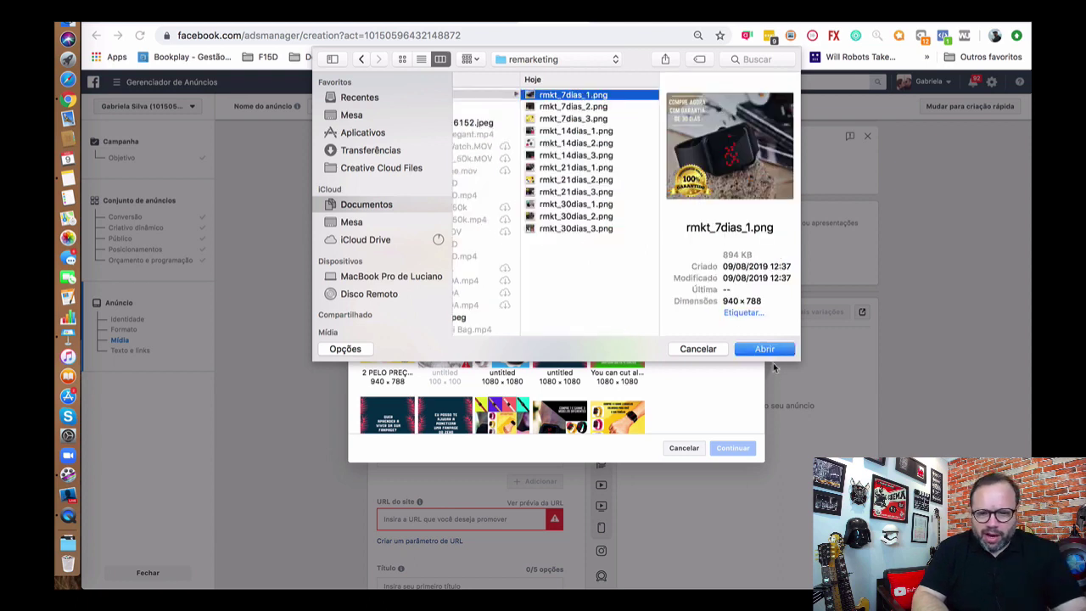
pyautogui.click(774, 346)
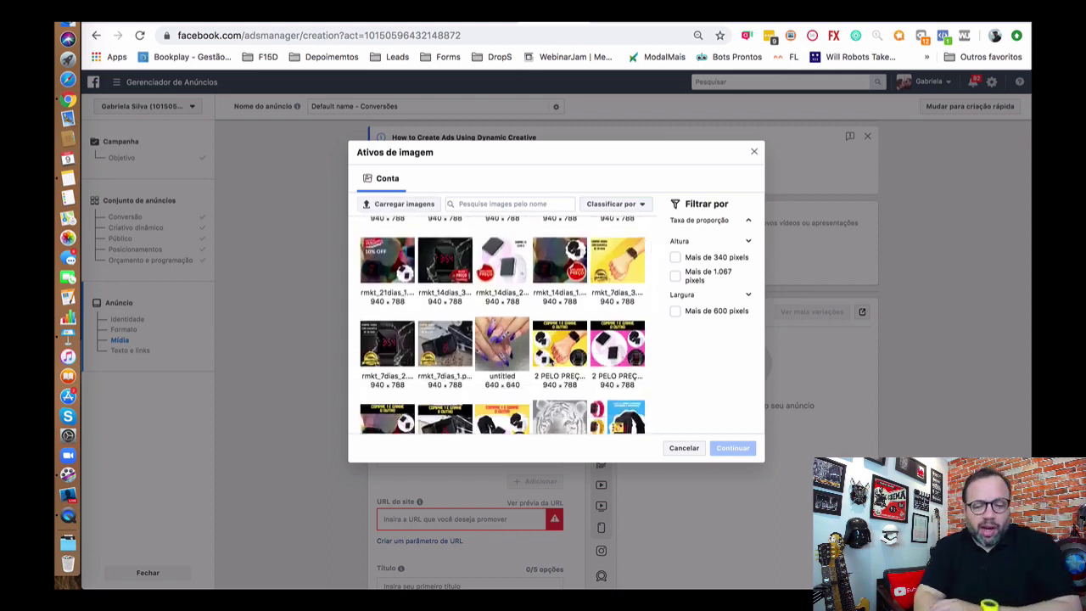
# Select the three rmkt_7dias images (1, 2 and 3) from the library and add them to the dynamic ad
pyautogui.click(448, 348)
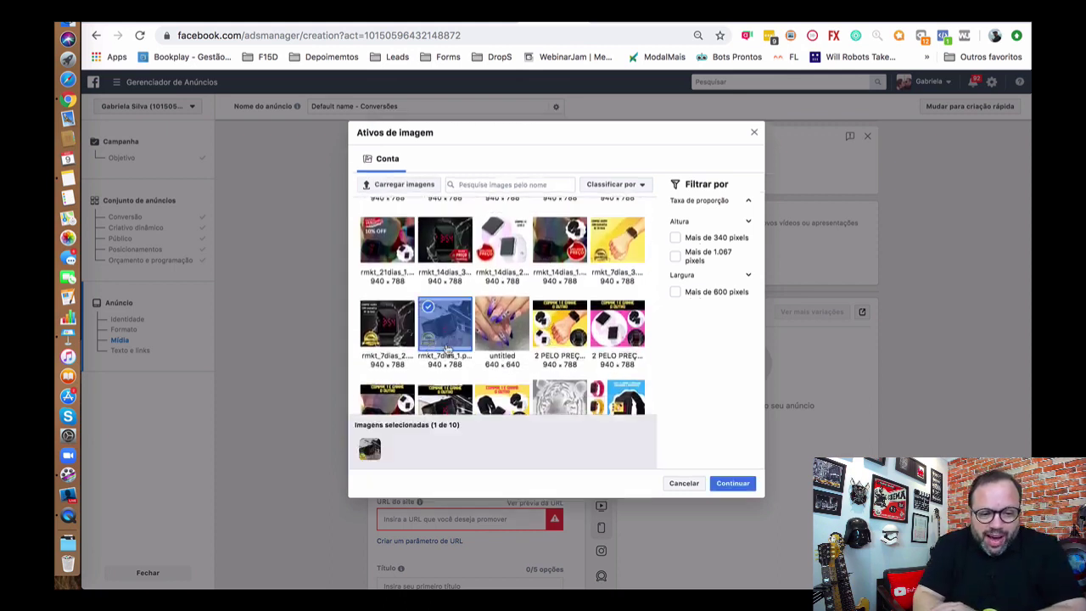
pyautogui.click(391, 336)
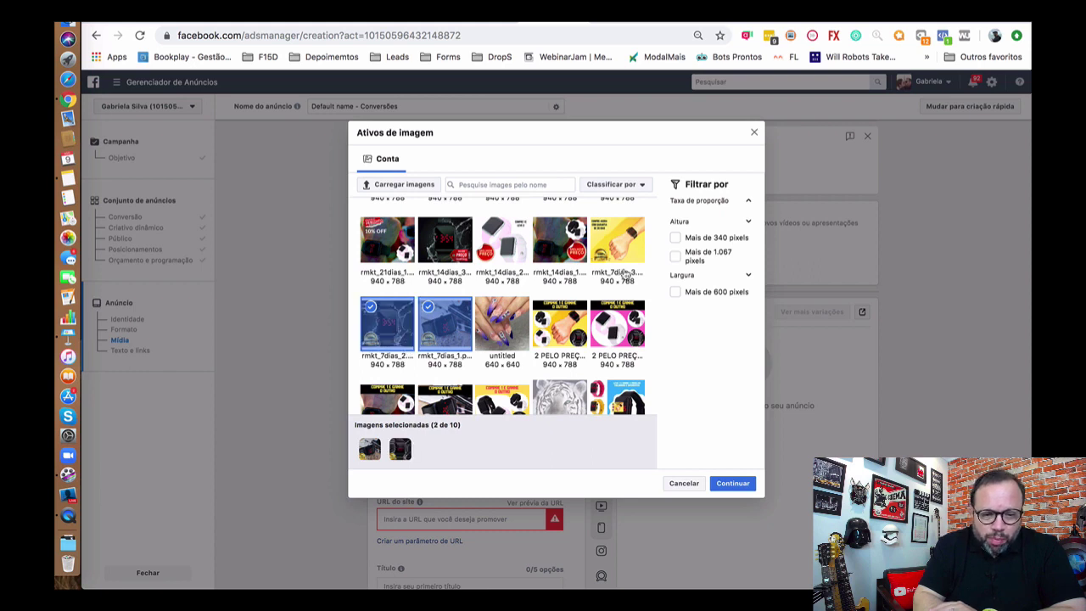
pyautogui.click(627, 254)
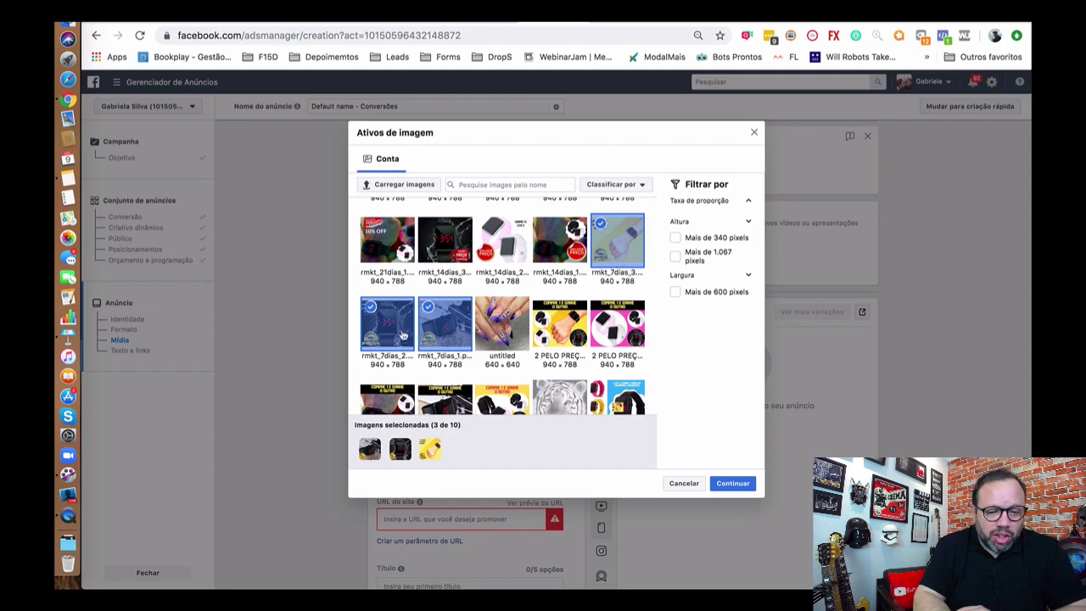
pyautogui.click(742, 487)
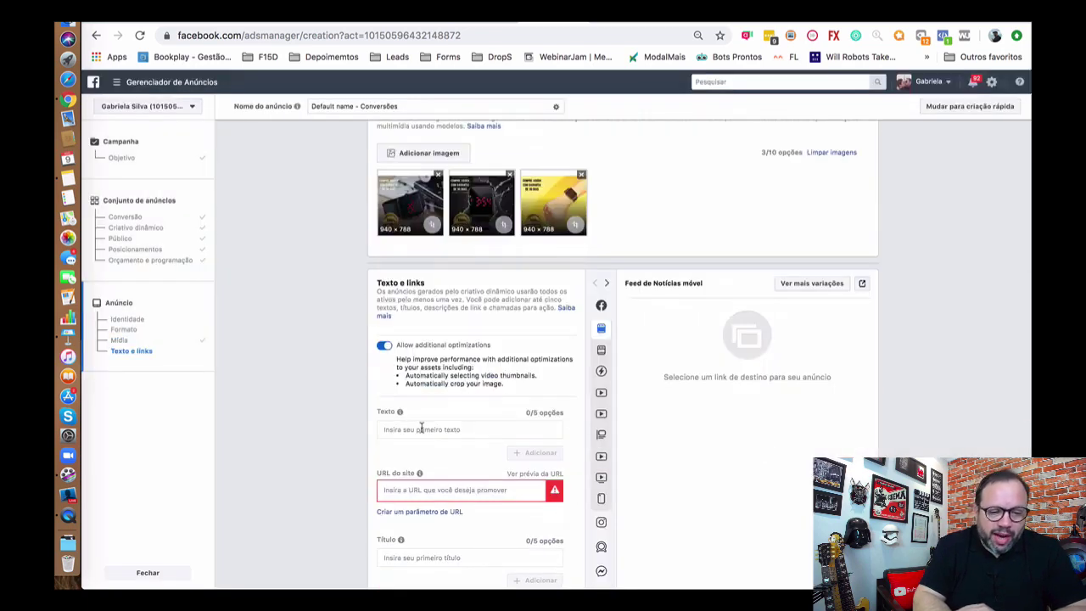
pyautogui.click(419, 428)
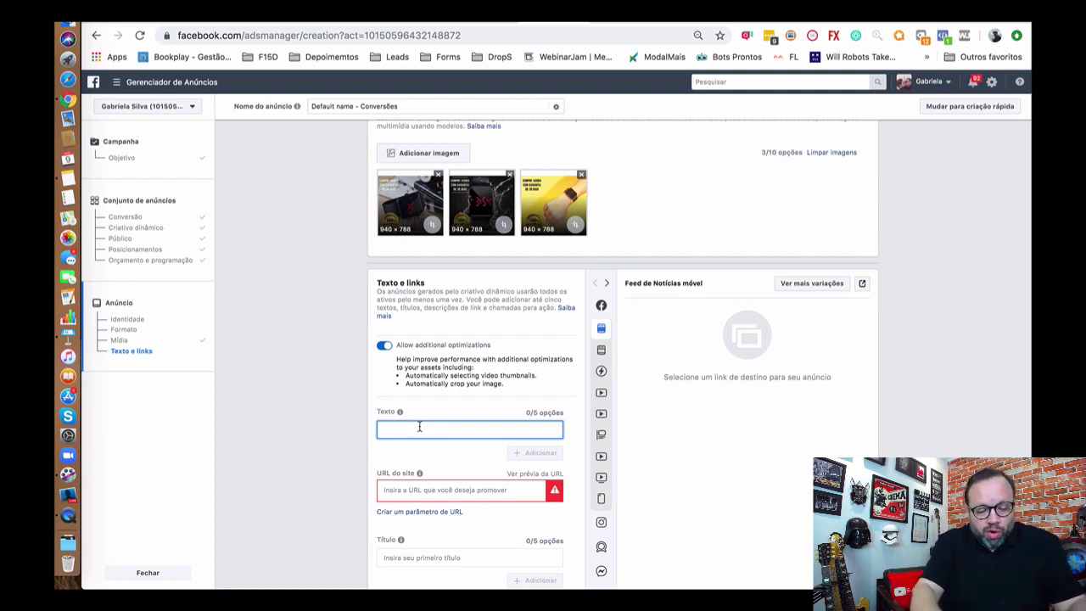
pyautogui.write('*GAR')
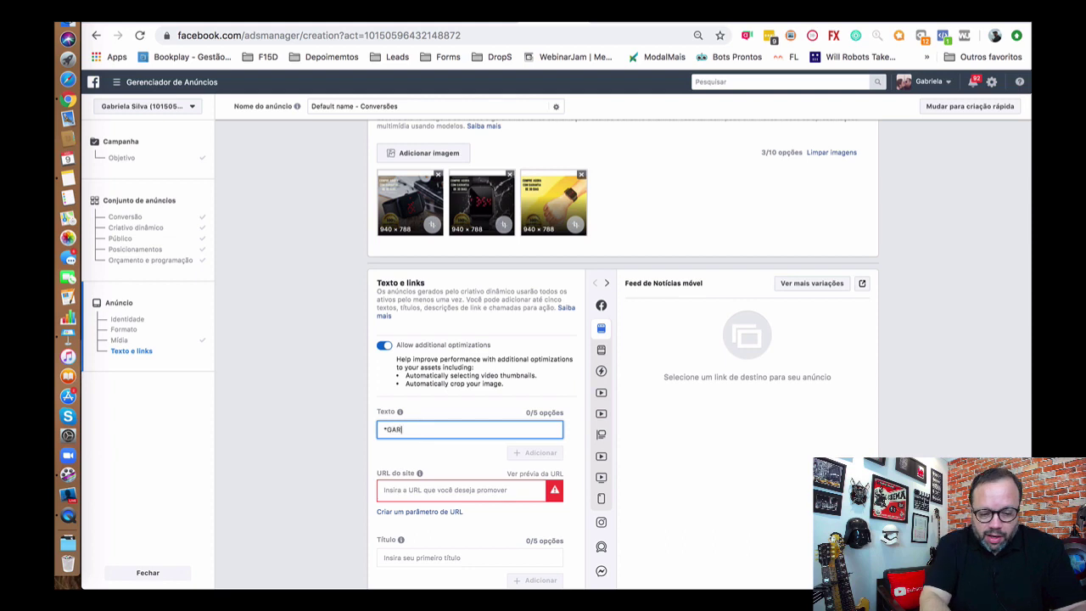
pyautogui.write('ANTIMOS A ENTREGA')
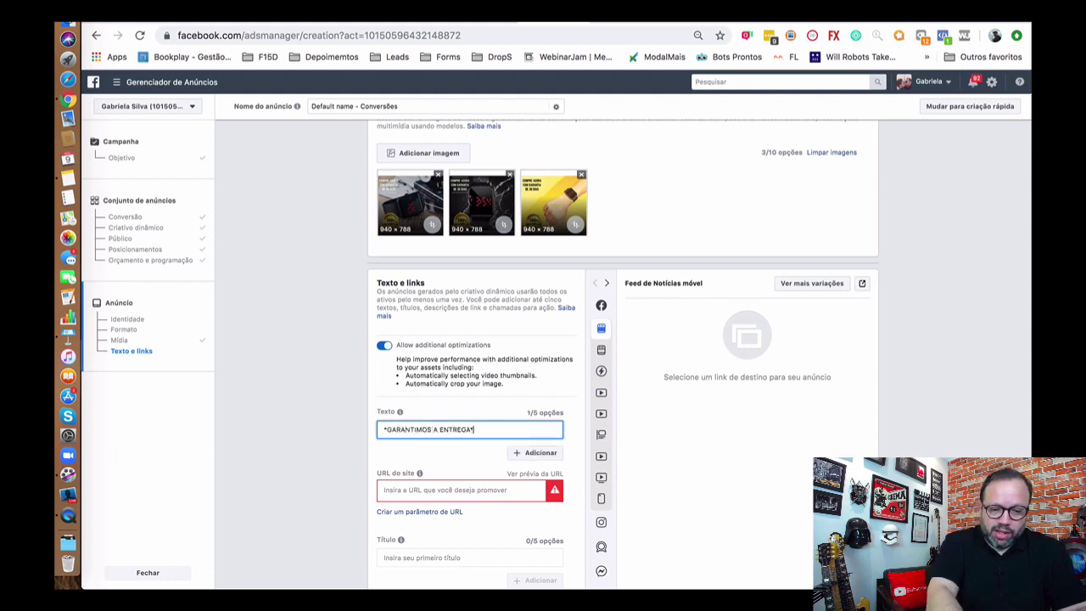
pyautogui.write('*')
pyautogui.write('Compre já: http://bit.ly/2FEUej9  A nossa loja é a única com GARANTIA de entrega e qualidade do produto, pode comprar sem medo...')
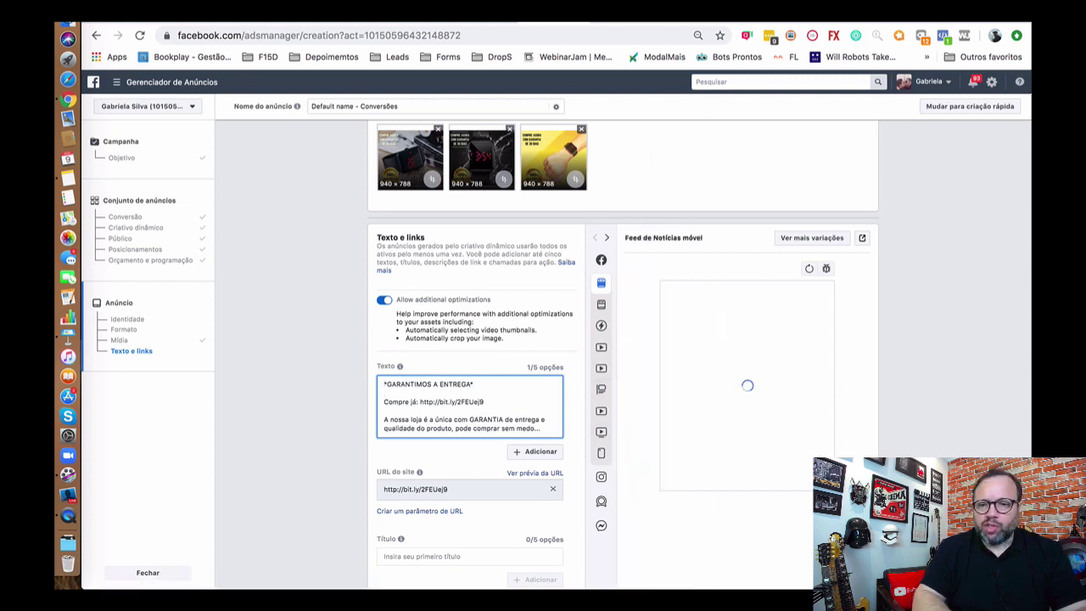
pyautogui.press('super+t')
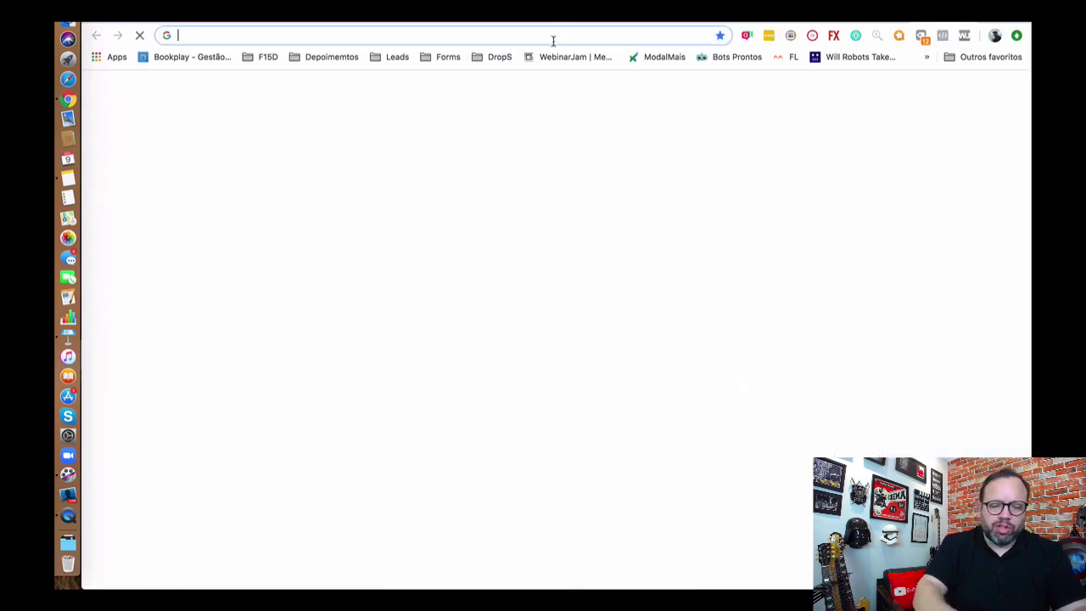
pyautogui.press('super+w')
pyautogui.write('🚨')
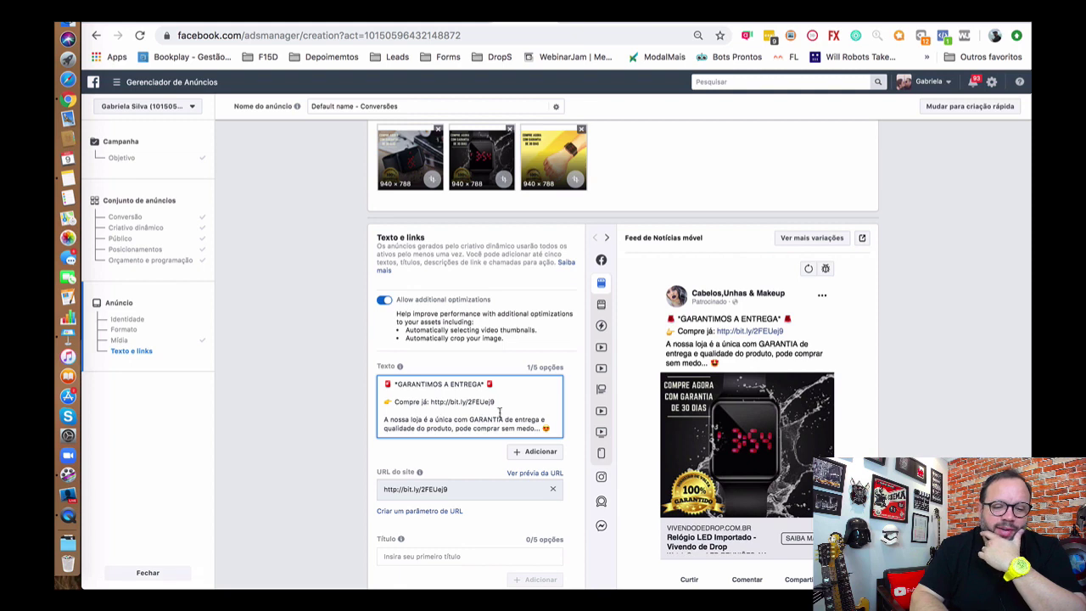
# Add a second text option headed "🚨 *COMPRA COM GARANTIA* 🚨" with the same purchase link and a message guaranteeing quality and delivery
pyautogui.scroll(-1, 438, 426)
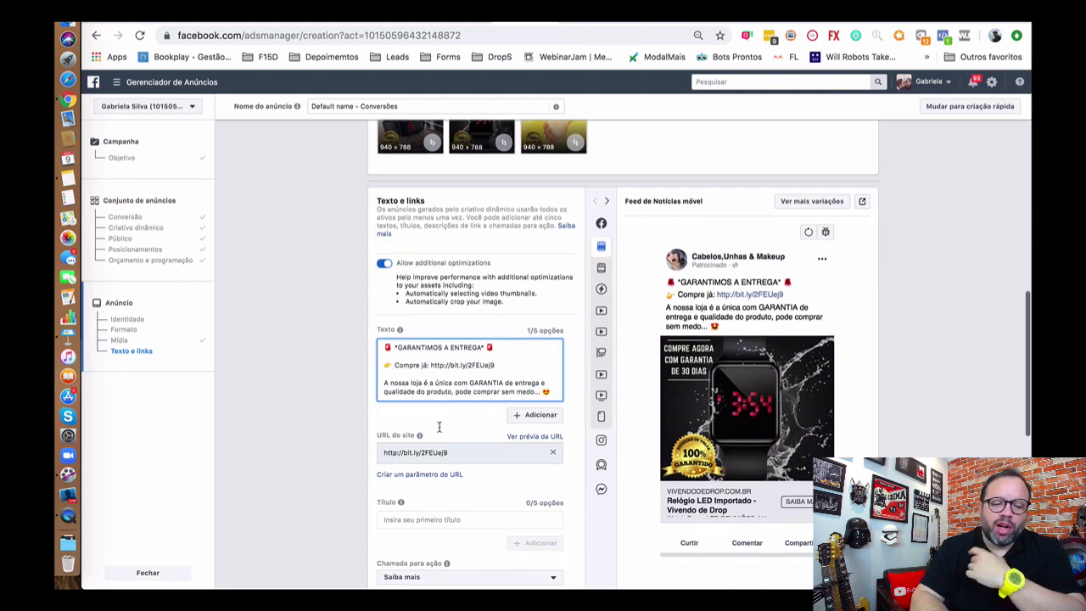
pyautogui.click(532, 414)
pyautogui.click(469, 417)
pyautogui.write('🚨 *COMPRA COM GARANTIA* 🚨  👉 Compre já: http://bit.ly/2FEUej9  A nossa loja garante a qualidade e entrega do produto, aproveite a promoção!')
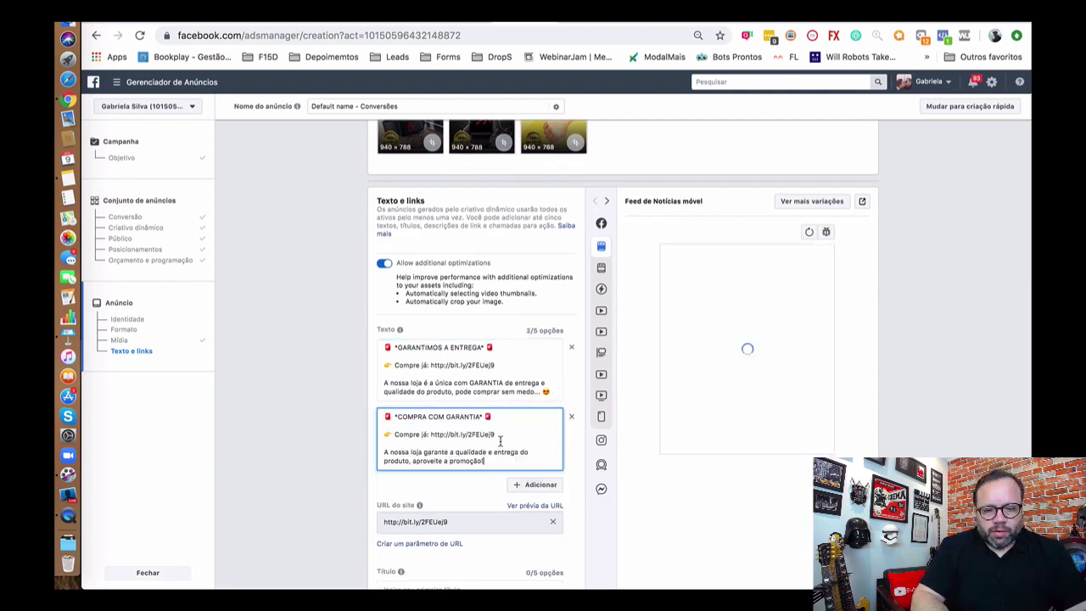
pyautogui.scroll(-2, 438, 373)
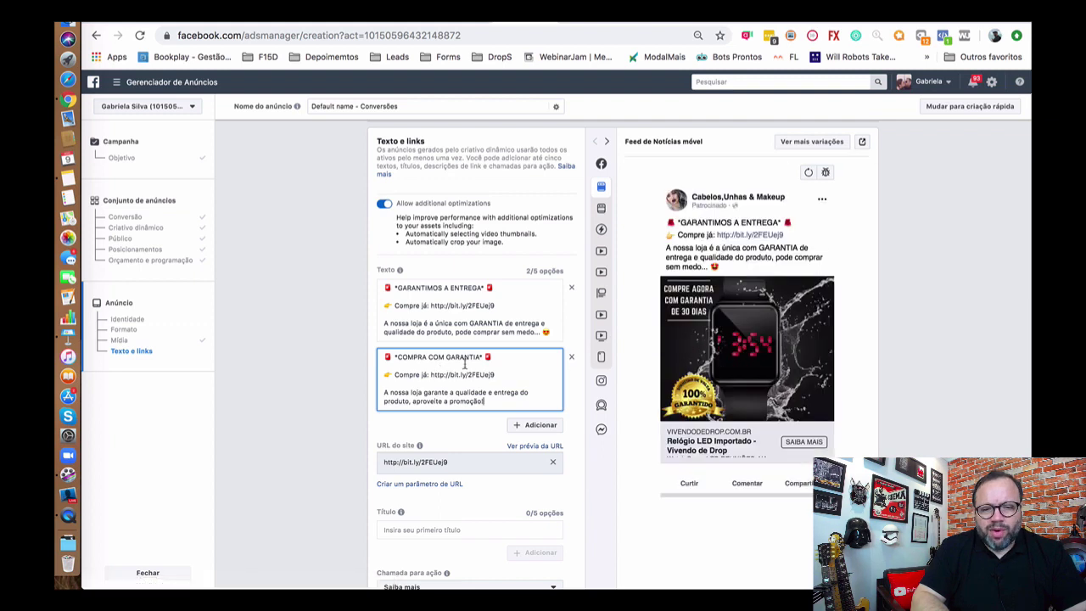
pyautogui.click(427, 317)
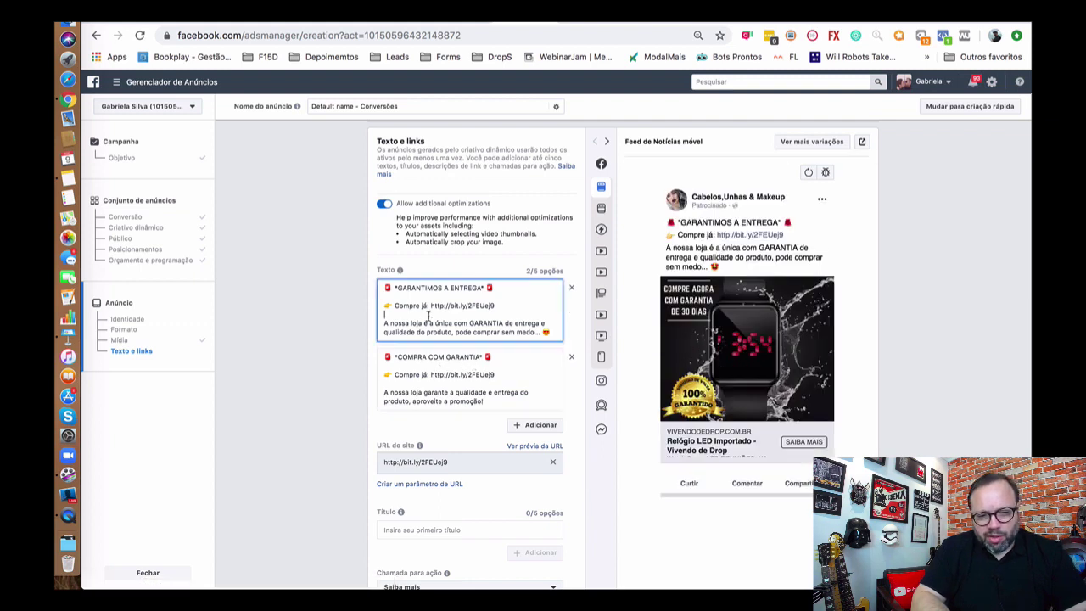
pyautogui.click(432, 382)
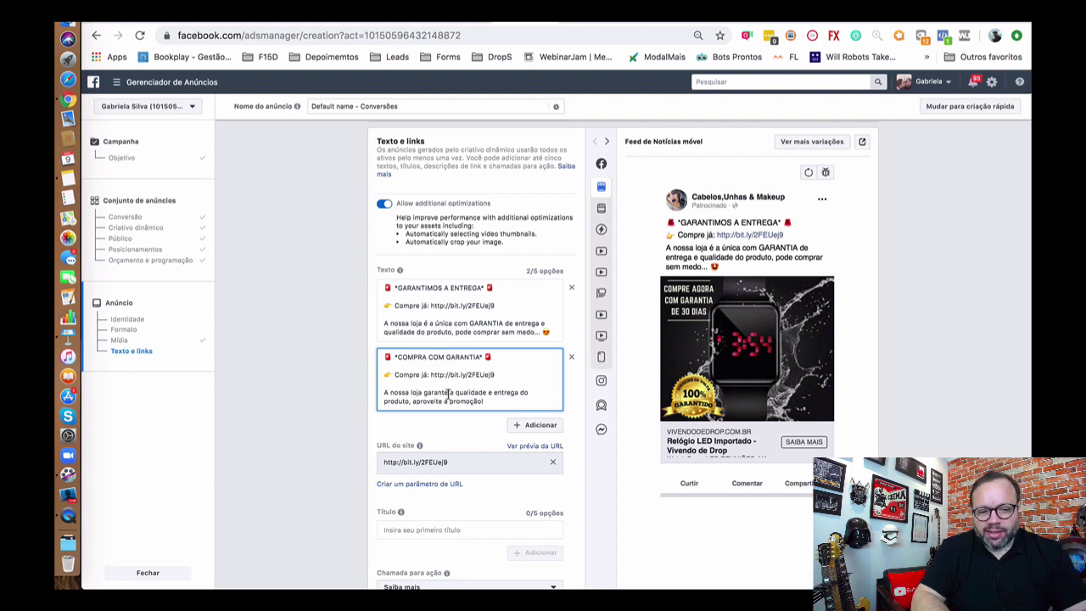
# Set the ad's first title to "+ de 1.534 clientes" and its News Feed link description to five star emojis
pyautogui.scroll(-4, 463, 384)
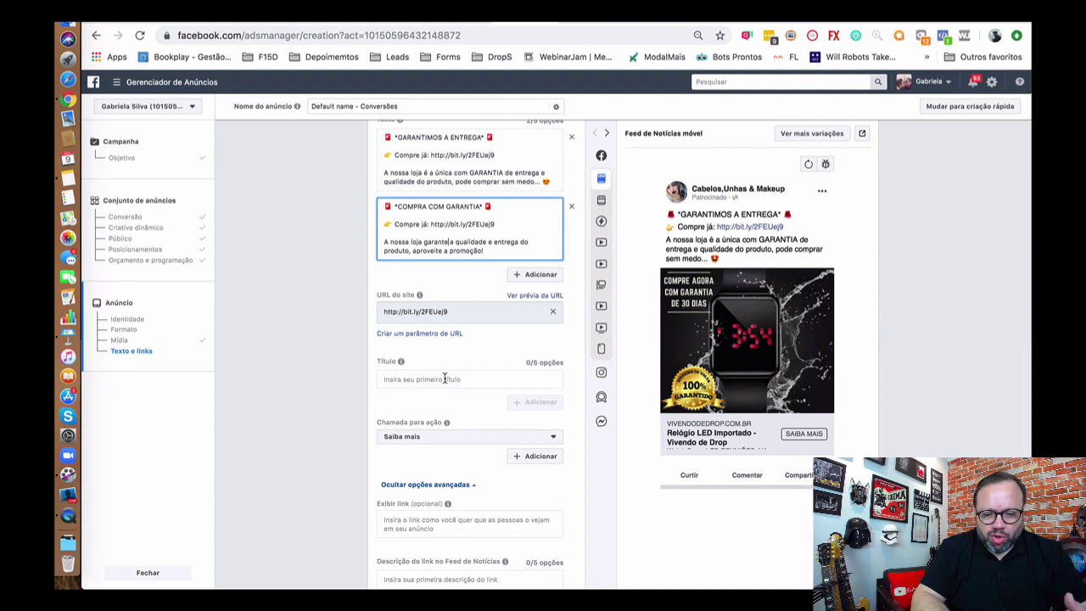
pyautogui.click(443, 379)
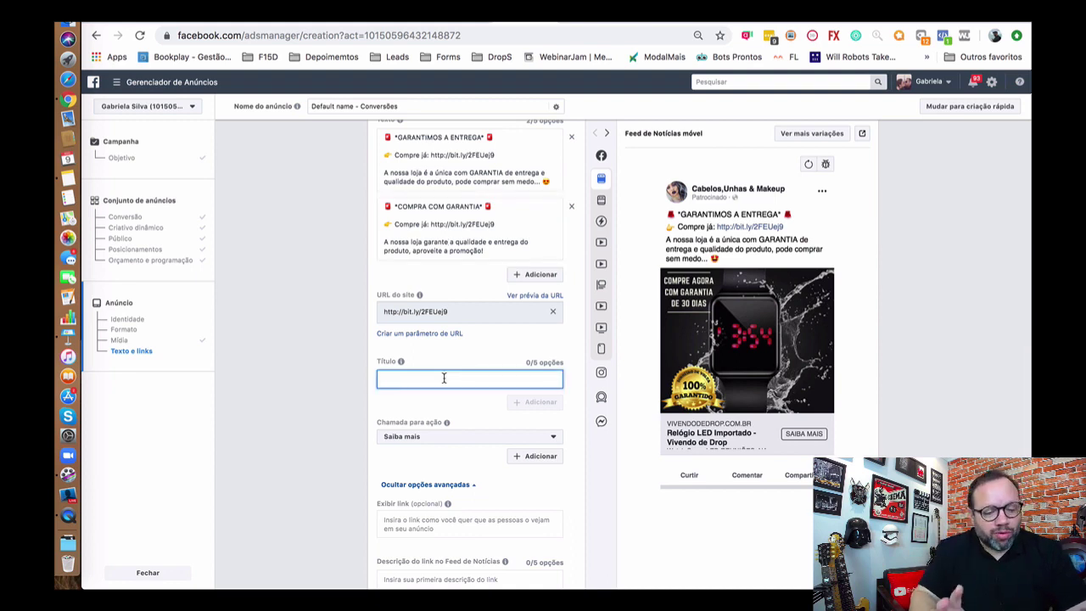
pyautogui.write('+ de 1.000 vendidos')
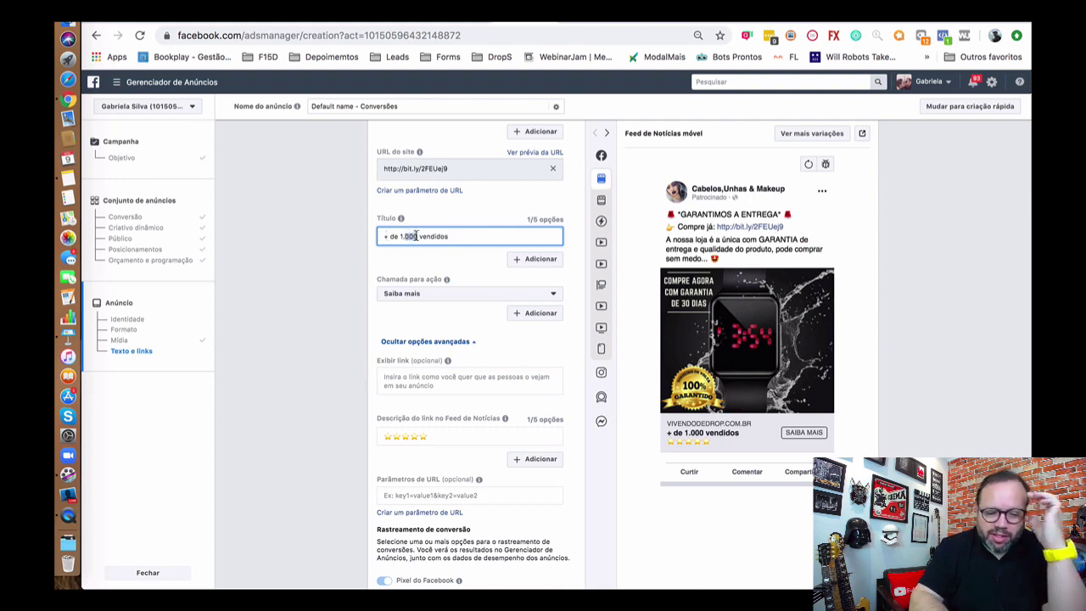
pyautogui.write('534')
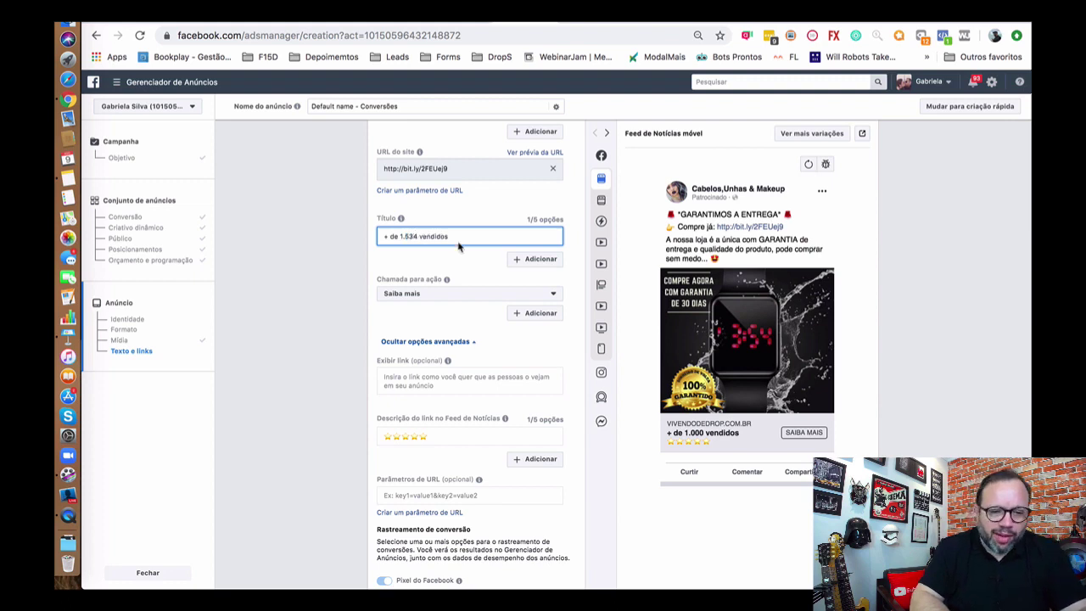
pyautogui.hotkey('alt', 'BackSpace')
pyautogui.write('en')
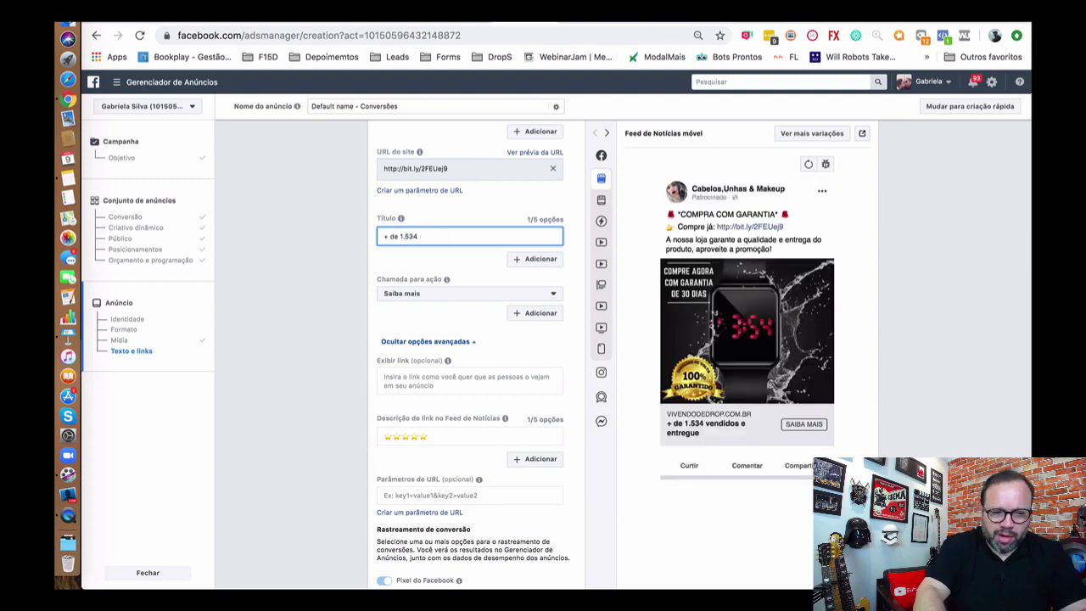
pyautogui.write('clientes')
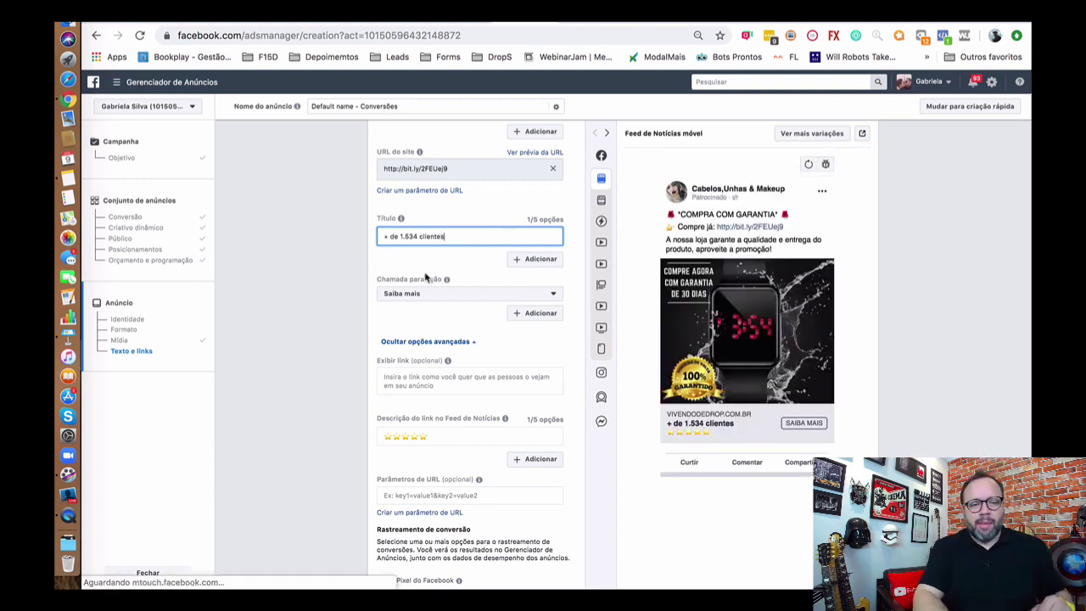
pyautogui.click(421, 436)
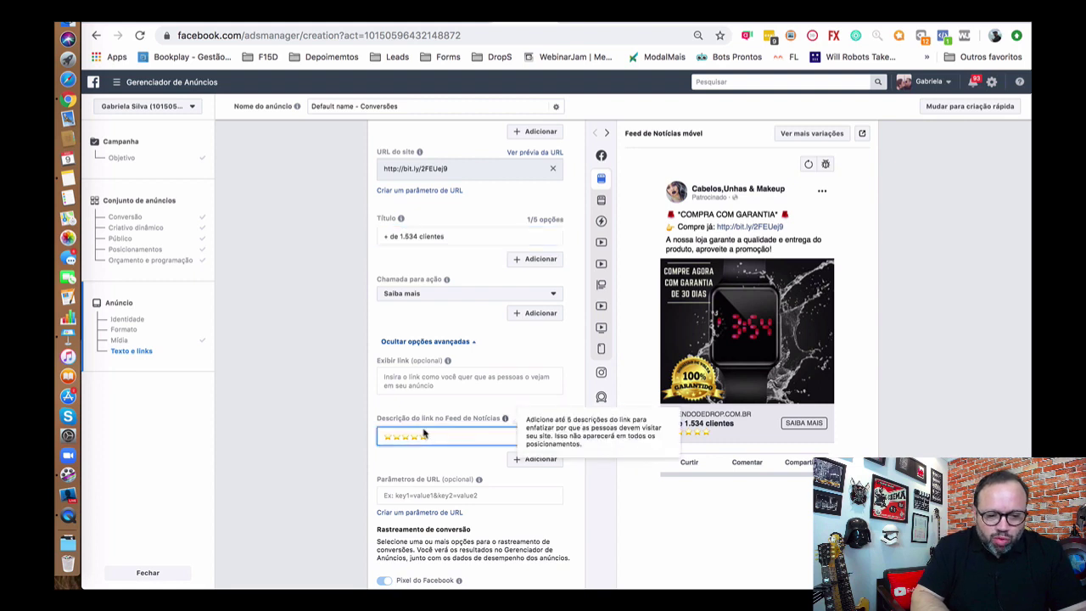
pyautogui.click(322, 422)
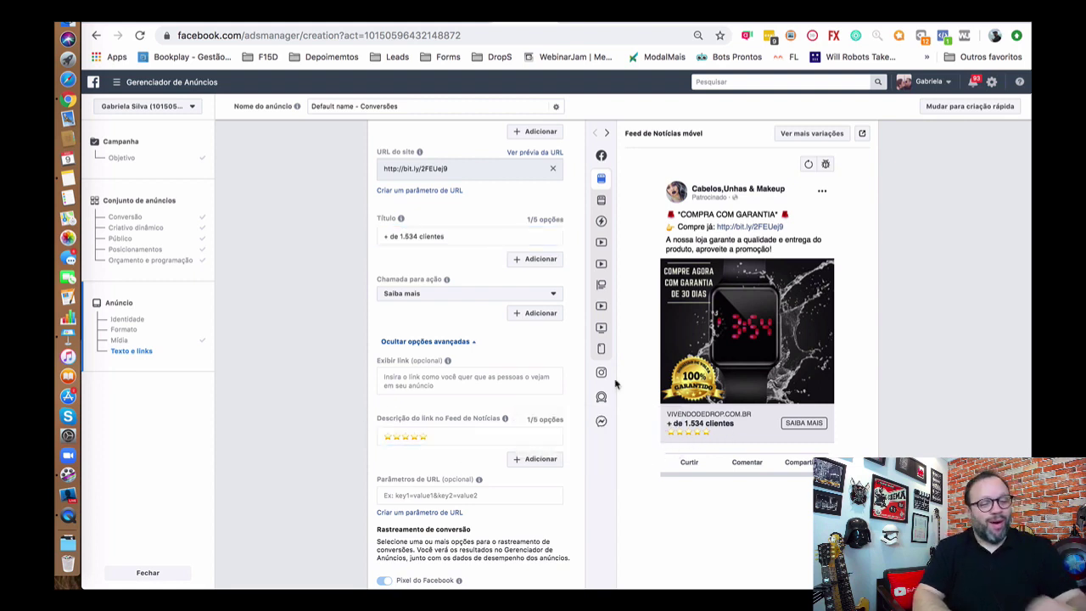
# Add a second title option reading "1534 clientes felizes"
pyautogui.click(540, 259)
pyautogui.click(429, 260)
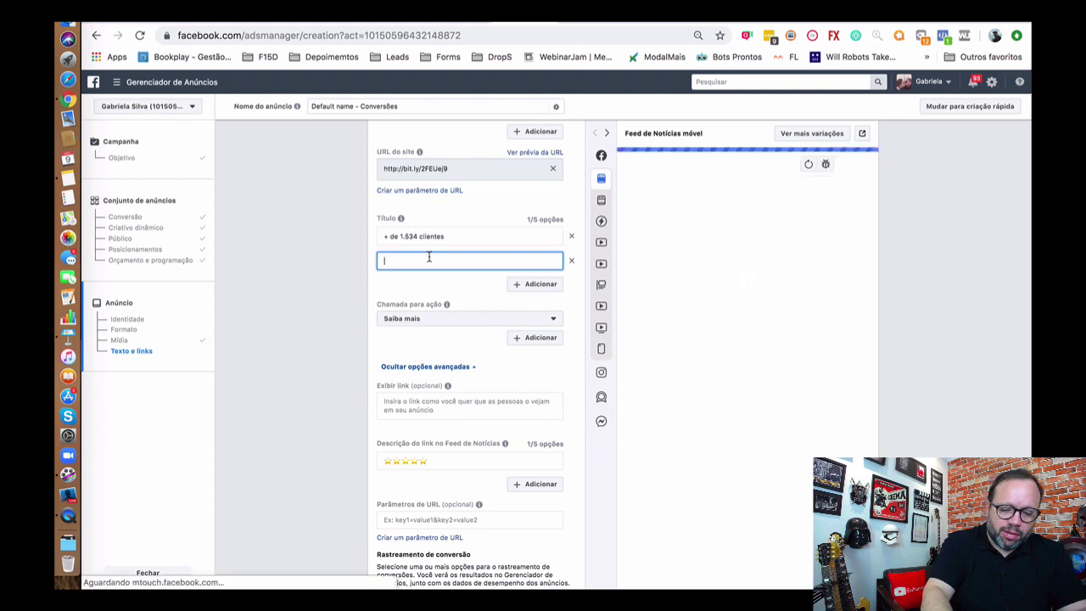
pyautogui.write('1534 clientes felizes')
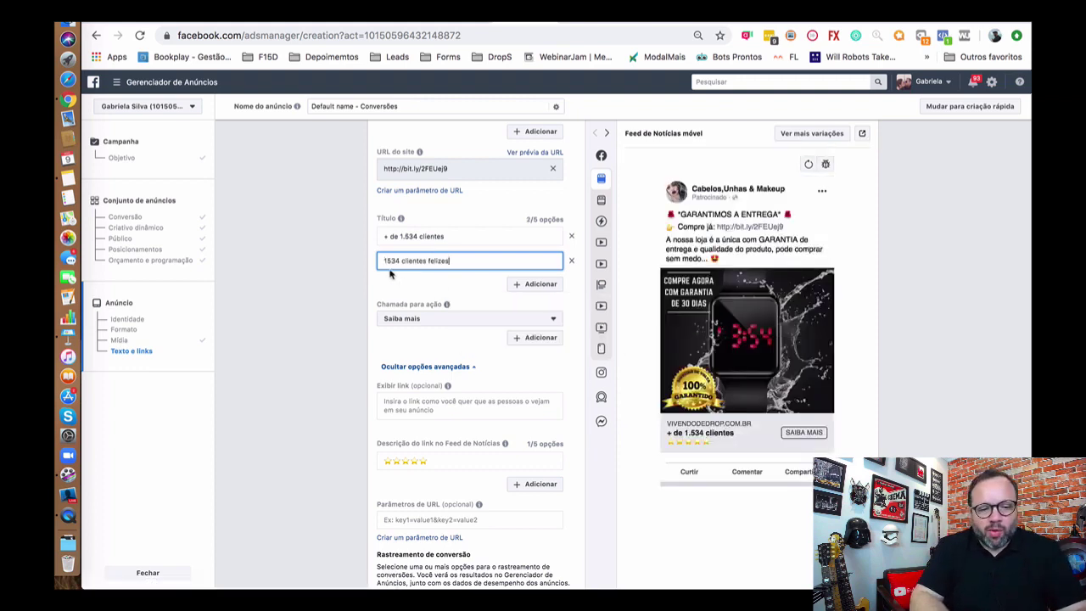
# Add a third title option reading "Garantia de Qualidade" and publish the ad
pyautogui.click(311, 343)
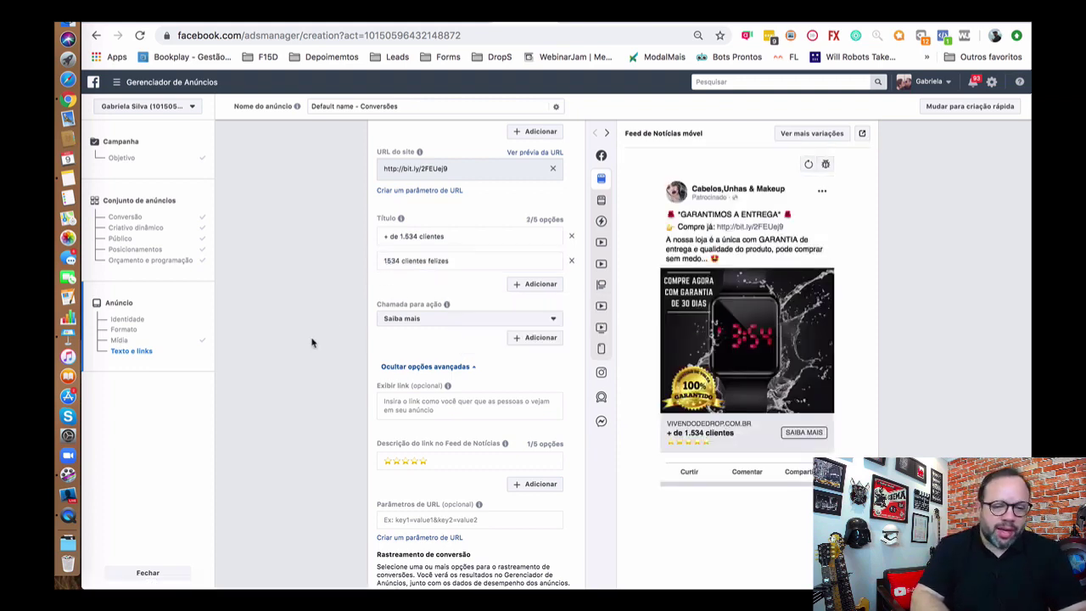
pyautogui.click(532, 284)
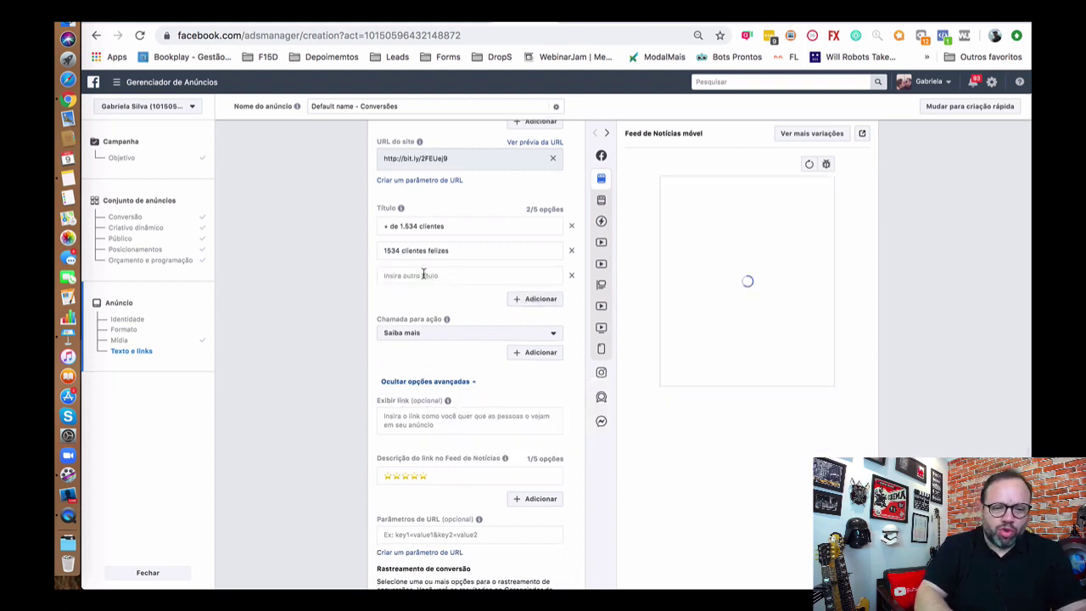
pyautogui.click(424, 274)
pyautogui.write('Garantia de Q')
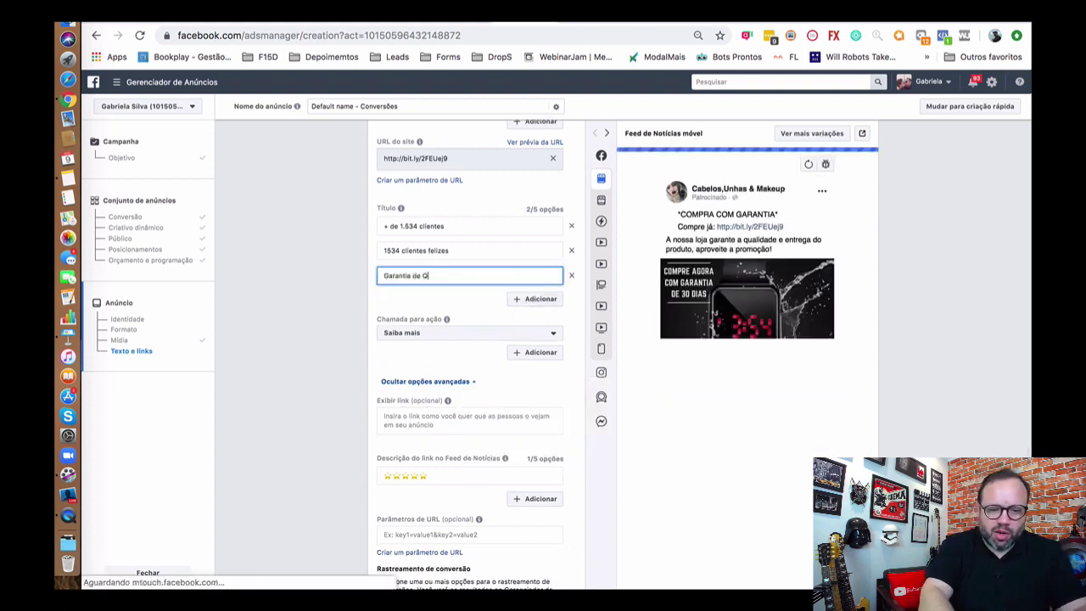
pyautogui.write('ualalidade')
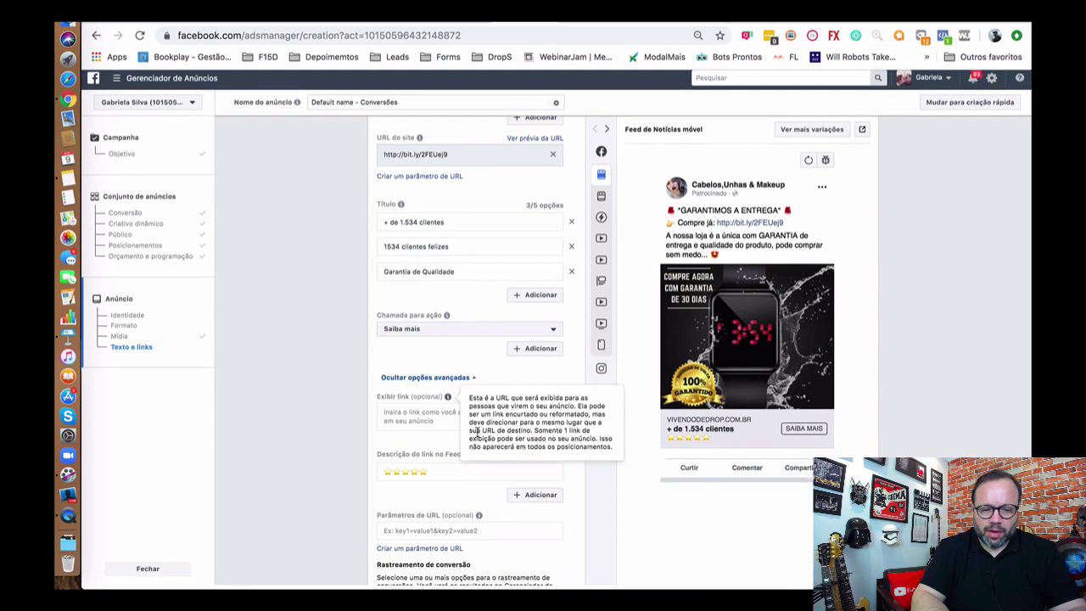
pyautogui.scroll(-3, 352, 421)
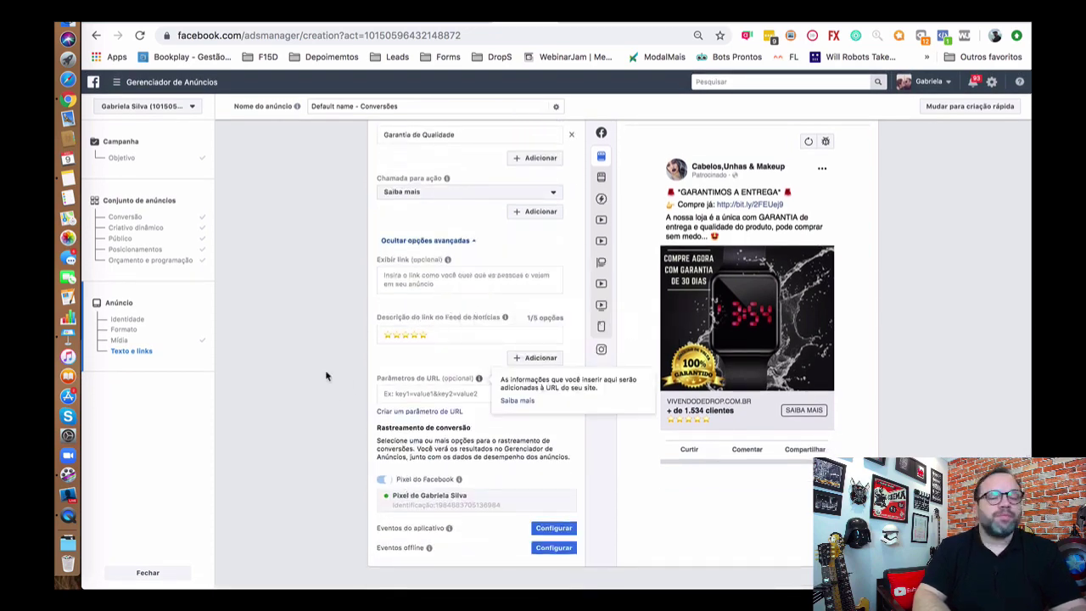
pyautogui.scroll(-2, 328, 376)
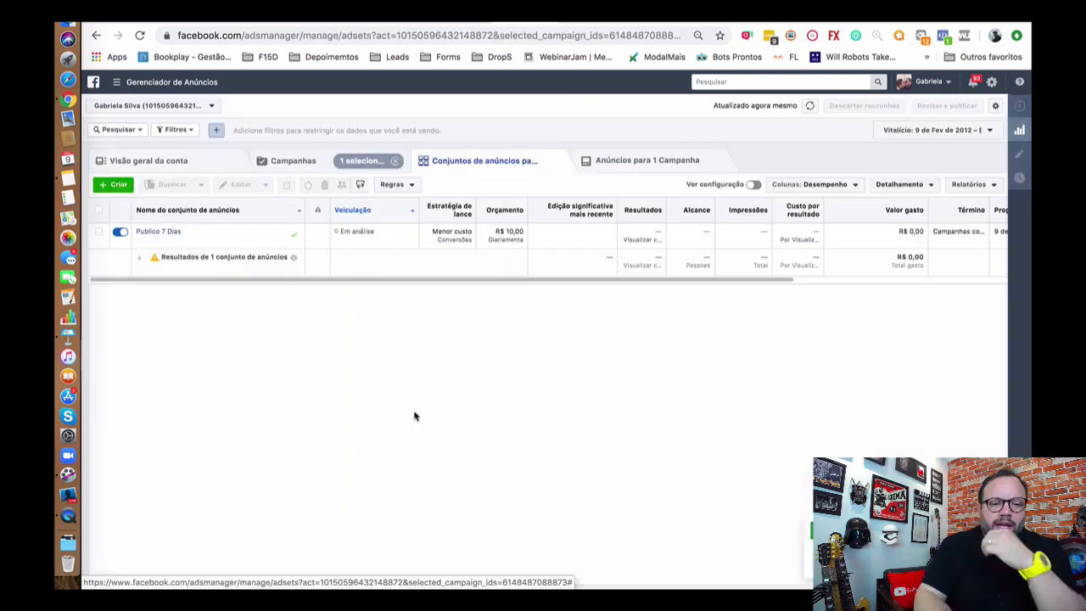
# Duplicate the "Publico 7 Dias" ad set once into its original campaign and name the copy "Publico 14 Dias"
pyautogui.click(310, 160)
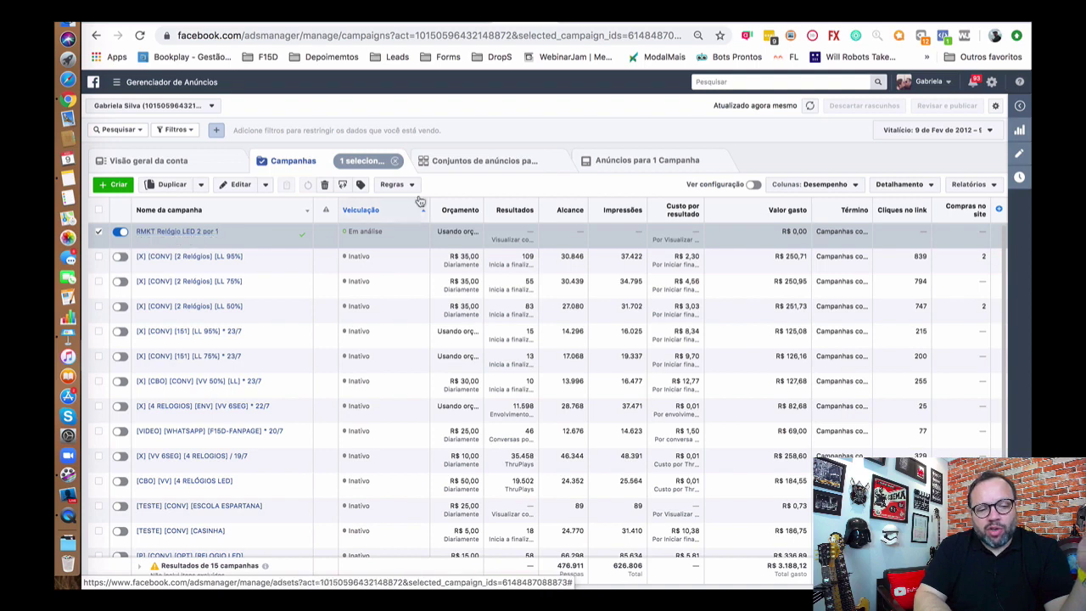
pyautogui.click(462, 161)
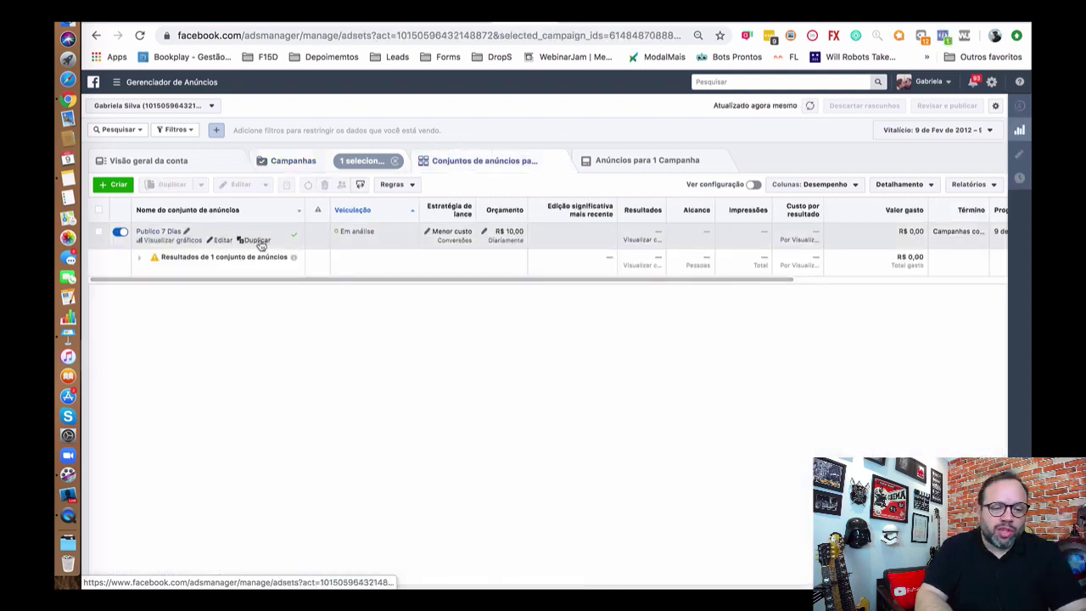
pyautogui.click(255, 241)
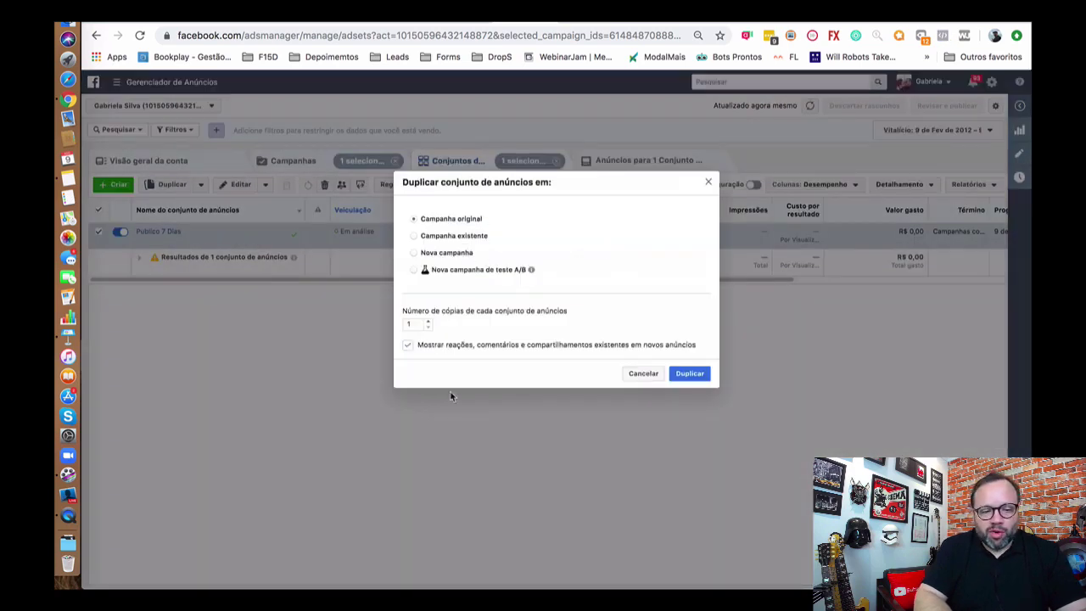
pyautogui.click(687, 374)
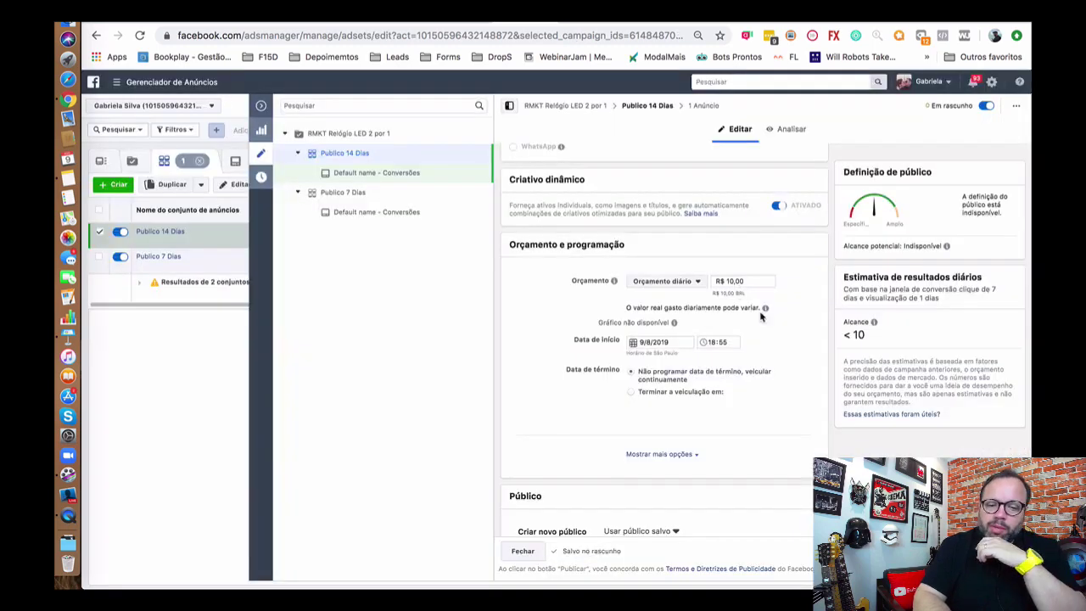
# Replace the custom audience of the "Publico 14 Dias" ad set with "RMKT Relógio LED 2 por 1 - 14 dias"
pyautogui.scroll(-5, 761, 316)
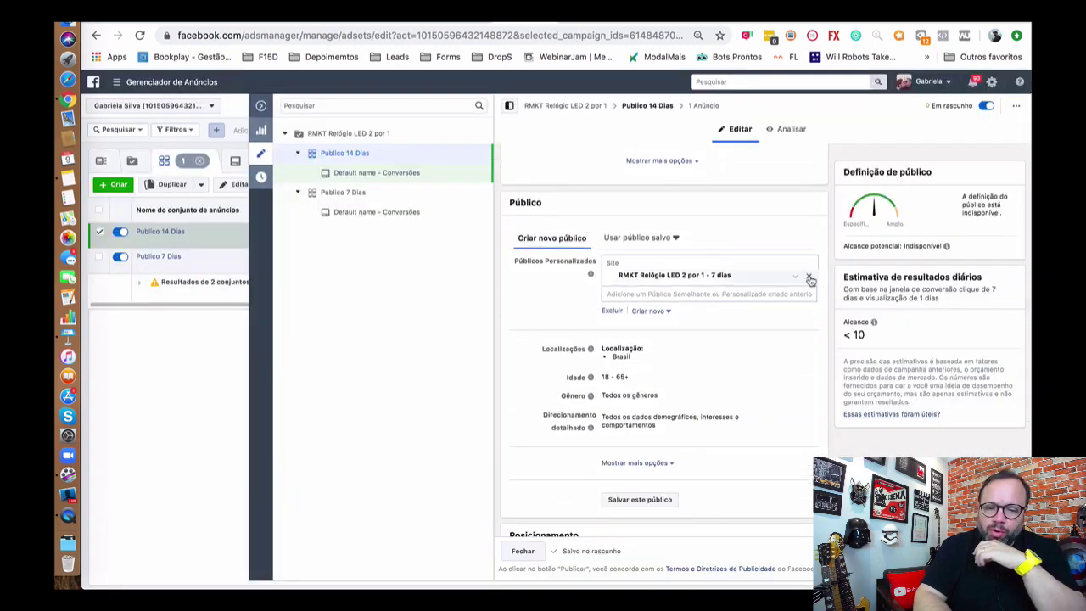
pyautogui.click(810, 278)
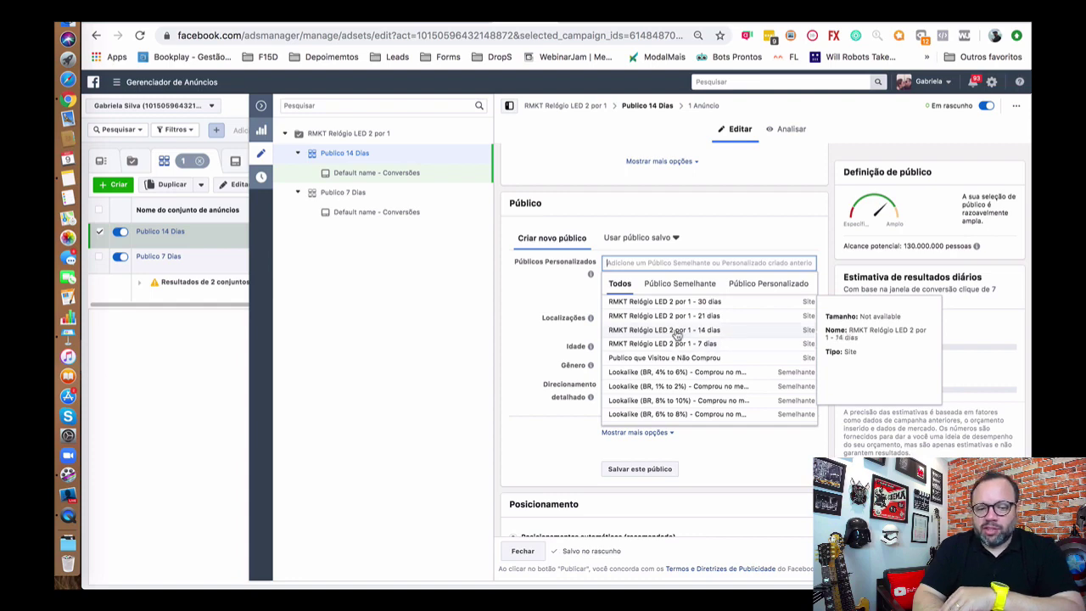
pyautogui.click(704, 331)
pyautogui.scroll(-5, 678, 357)
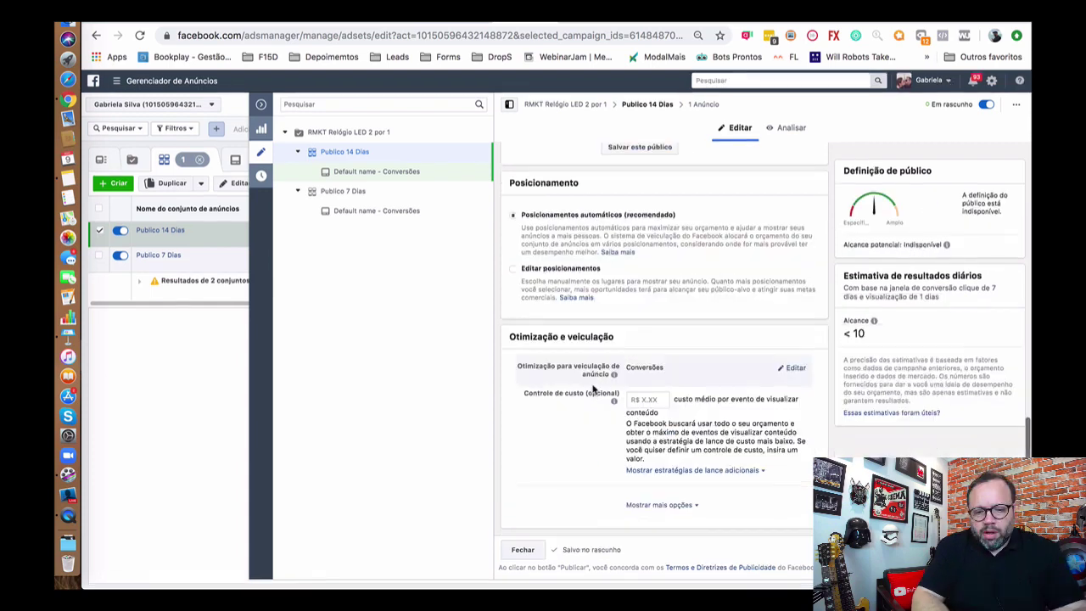
pyautogui.scroll(2, 618, 357)
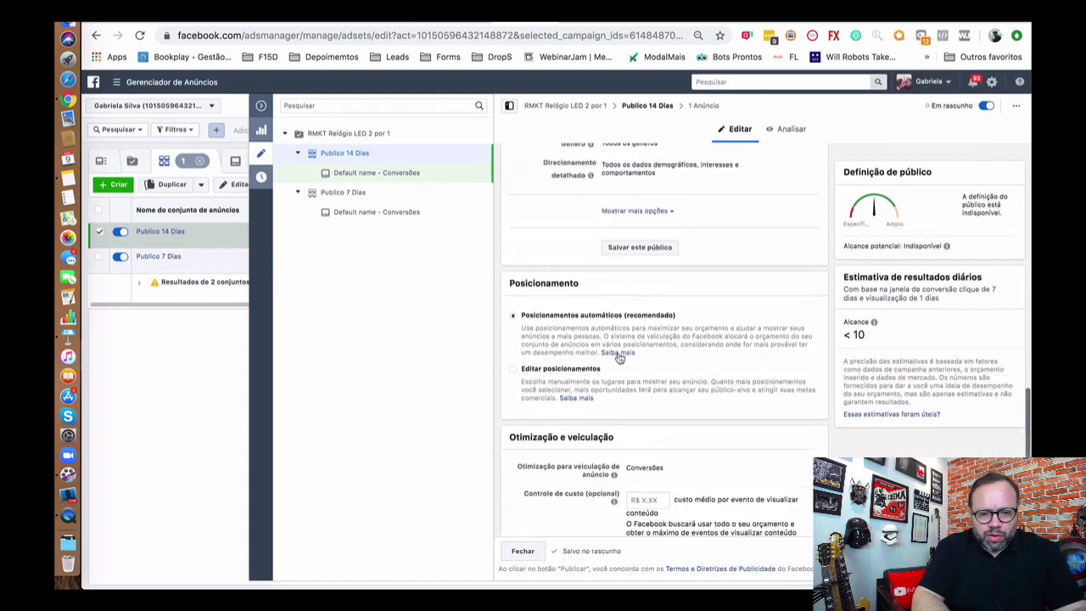
# Replace the images of the "Publico 14 Dias" ad with the three best-price watch images
pyautogui.scroll(-1, 466, 332)
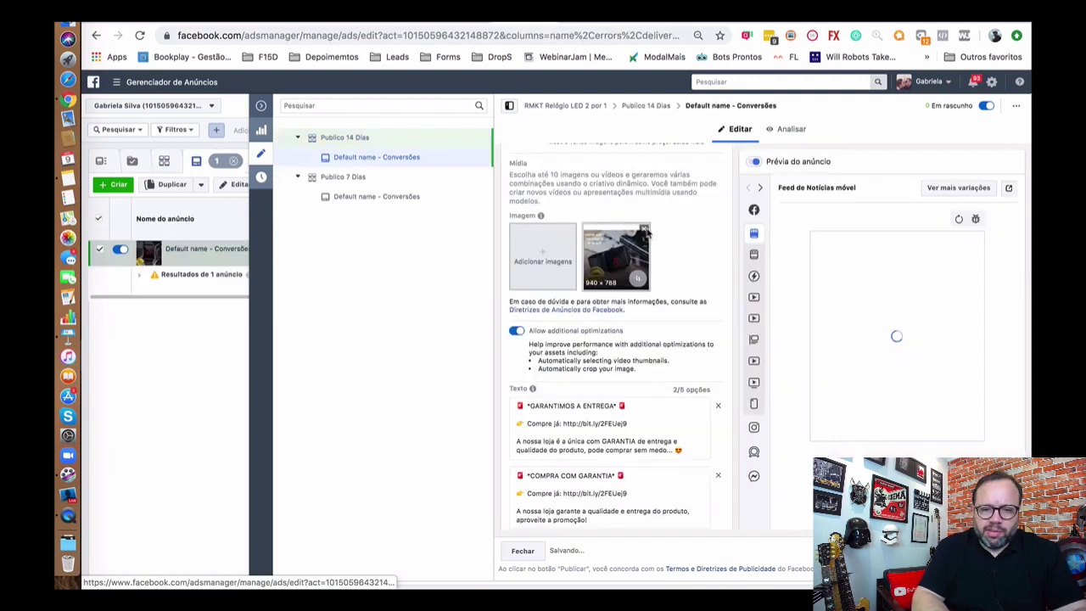
pyautogui.click(558, 222)
pyautogui.click(554, 242)
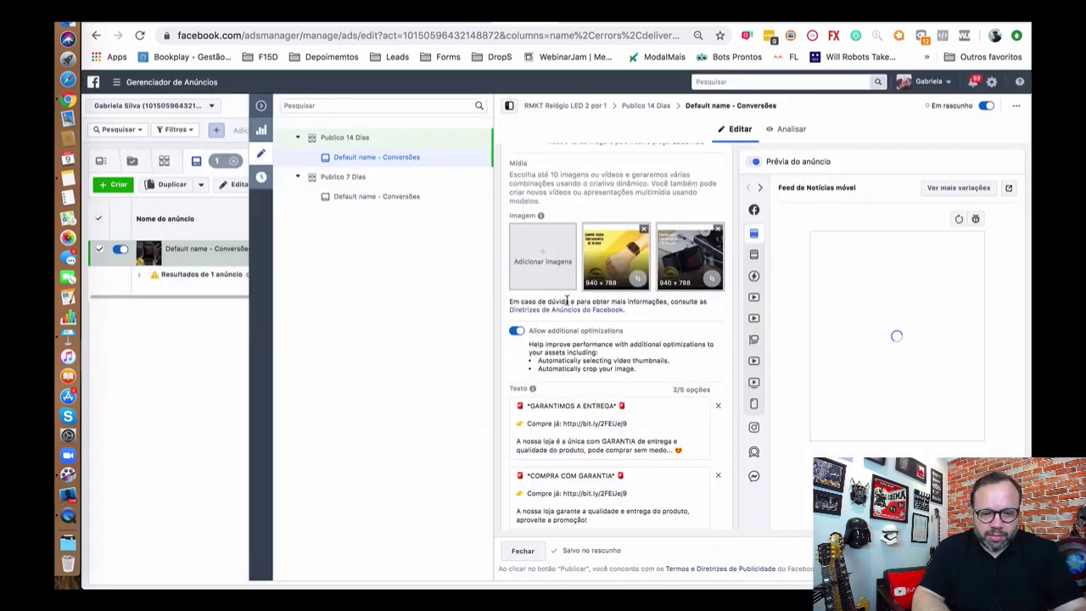
# Change the first text's heading to "GARANTIMOS O MELHOR PREÇO" and add "COM O MELHORE PREÇO" after "qualidade do produto" in its message
pyautogui.moveTo(577, 400); pyautogui.dragTo(606, 400)
pyautogui.write('a')
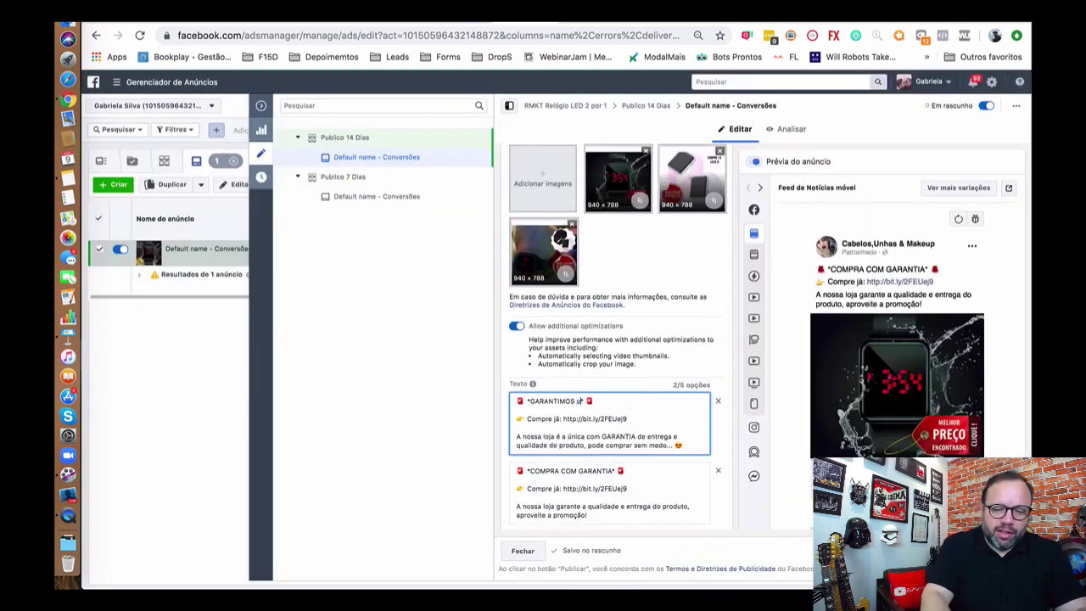
pyautogui.write(' MELHOR PREÇO')
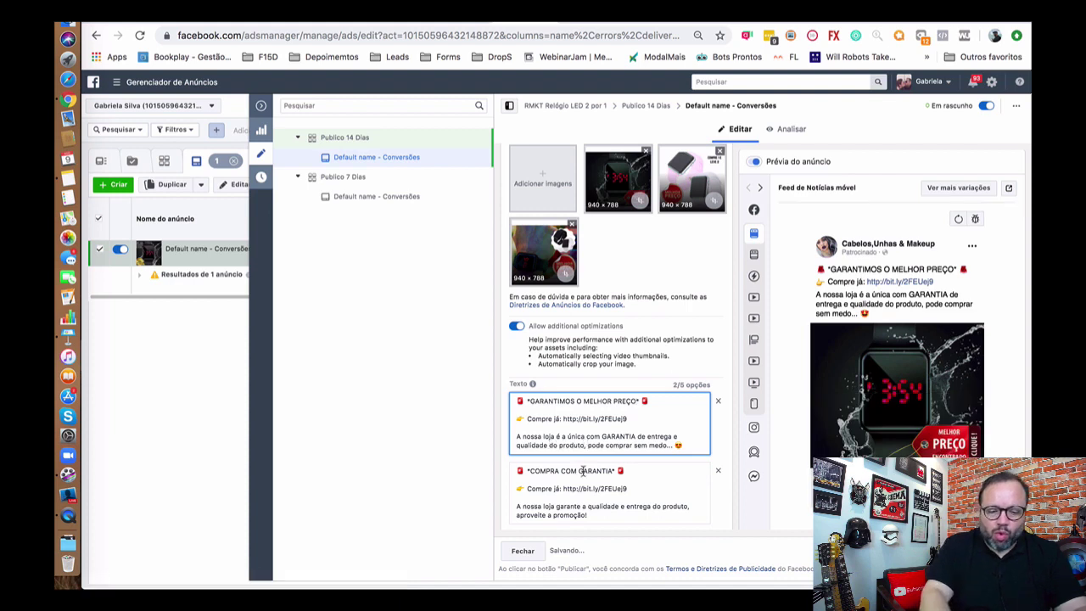
pyautogui.write('COM O MELHORE PREÇO')
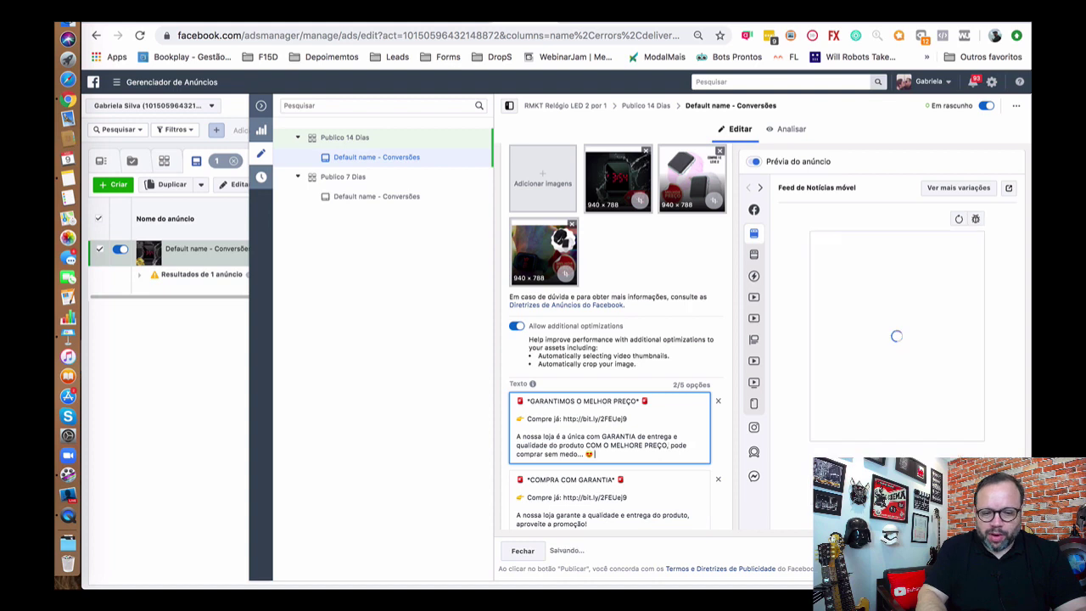
# Change the second text's heading to "MELHOR PREÇO GARANTIDO" and its message to guarantee "a qualidade e o melhor preço do produto"
pyautogui.click(562, 470)
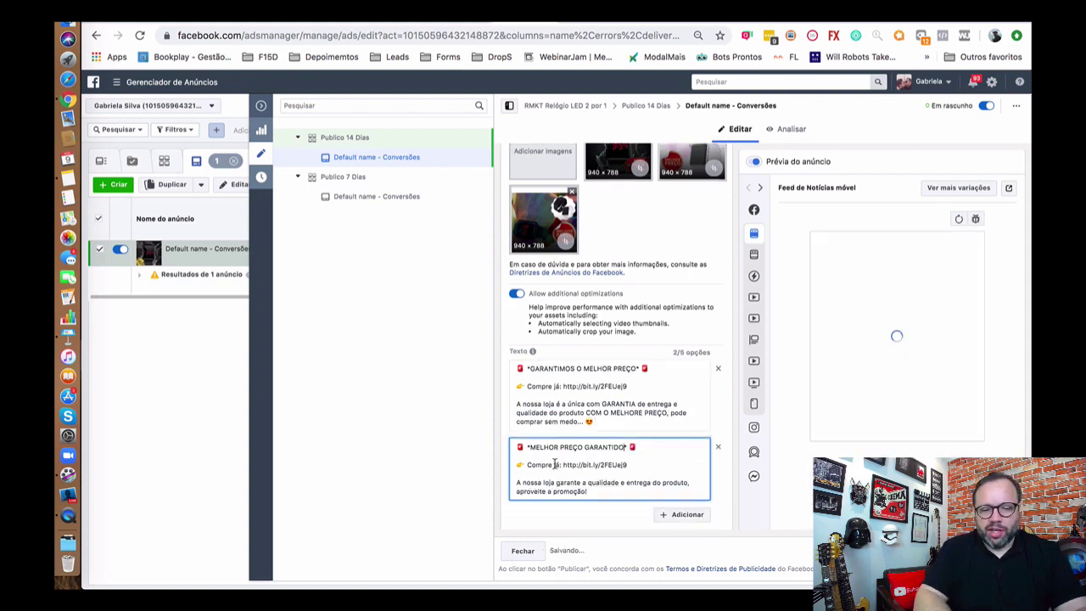
pyautogui.click(628, 481)
pyautogui.write('o melhore preç')
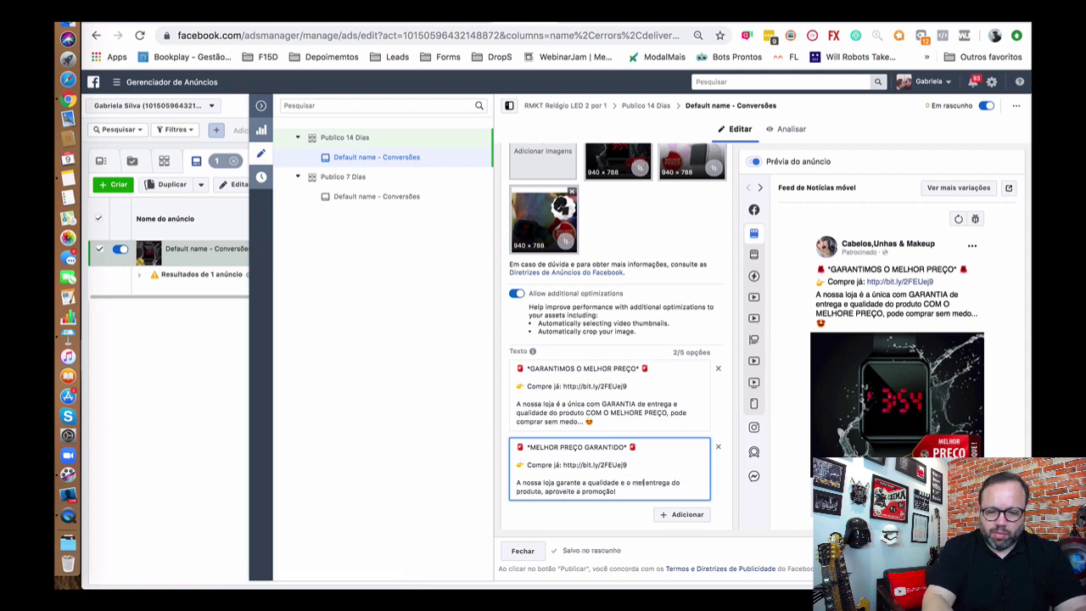
pyautogui.write('o do')
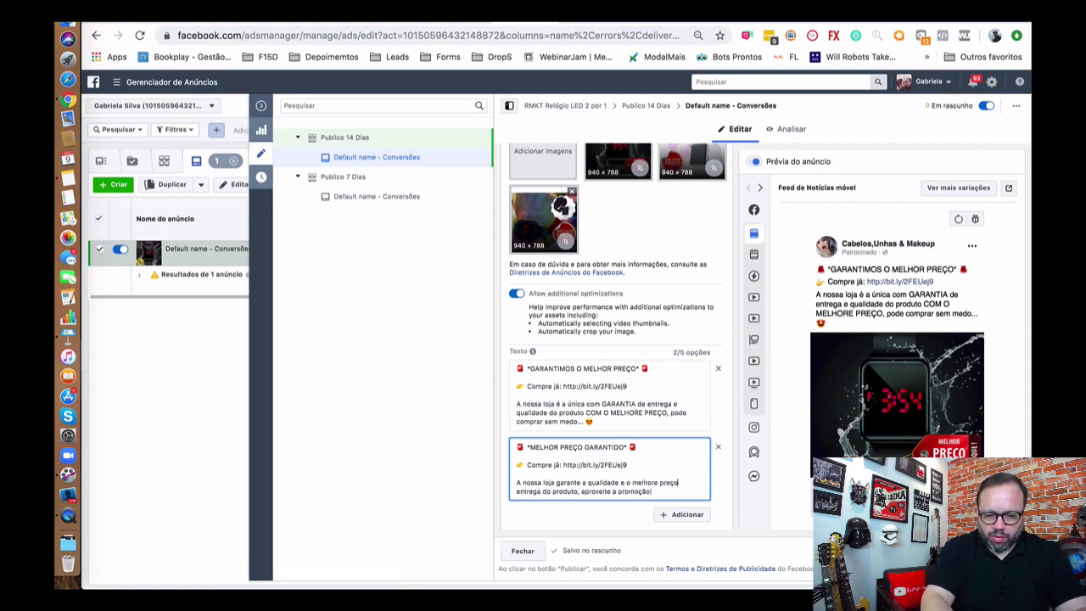
pyautogui.press('Delete')
pyautogui.press('Delete')
pyautogui.press('Delete')
pyautogui.press('Delete')
pyautogui.press('Delete')
pyautogui.press('Delete')
pyautogui.press('Delete')
pyautogui.press('Delete')
pyautogui.press('Left')
pyautogui.press('Left')
pyautogui.press('Left')
pyautogui.press('Left')
pyautogui.press('Left')
pyautogui.press('Left')
pyautogui.press('BackSpace')
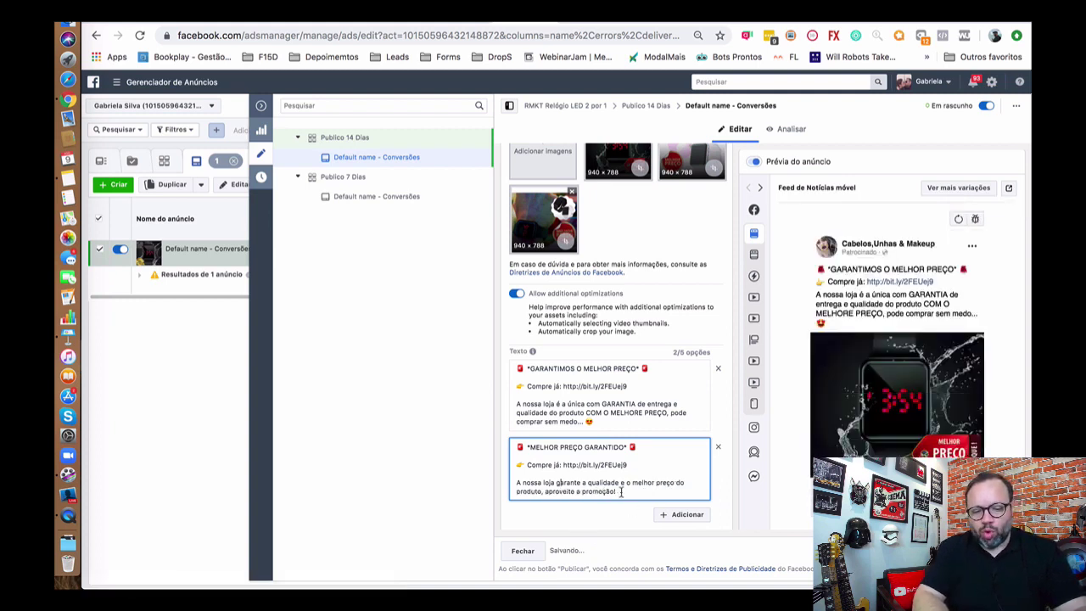
# Duplicate the "Publico 7 Dias" ad set again and name the copy "Publico 21 Dias"
pyautogui.scroll(-5, 628, 490)
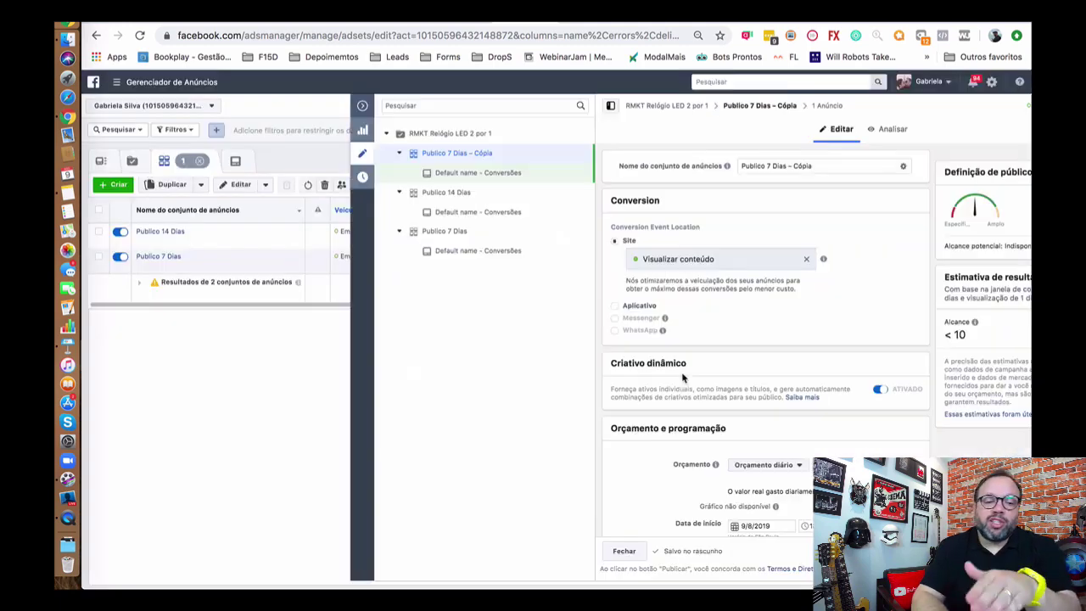
pyautogui.doubleClick(667, 165)
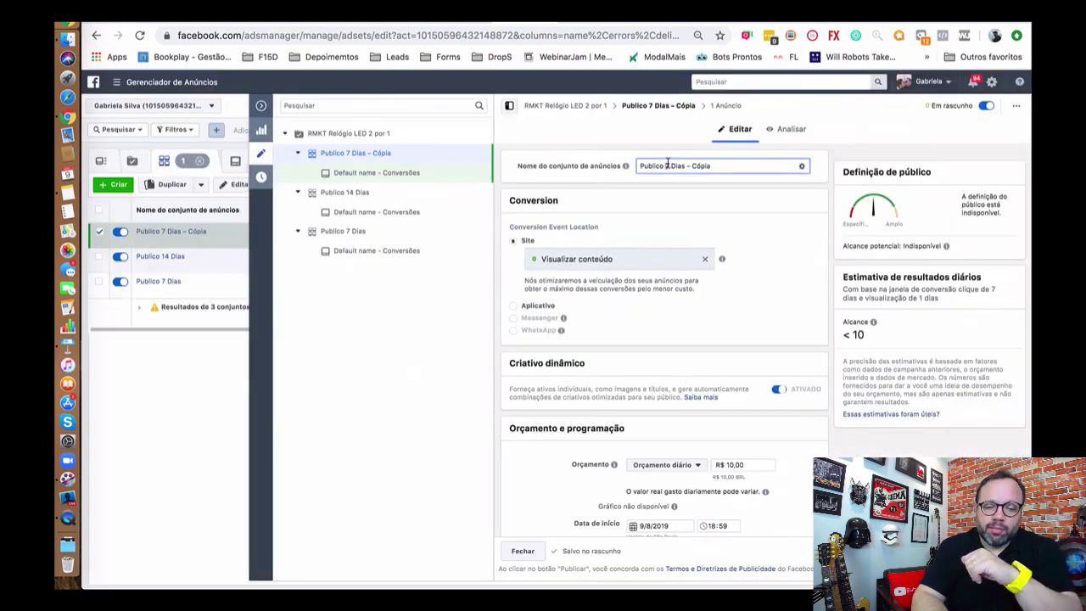
pyautogui.write('21')
# Replace the custom audience of the "Publico 21 Dias" ad set with "RMKT Relógio LED 2 por 1 - 21 dias"
pyautogui.scroll(-5, 704, 166)
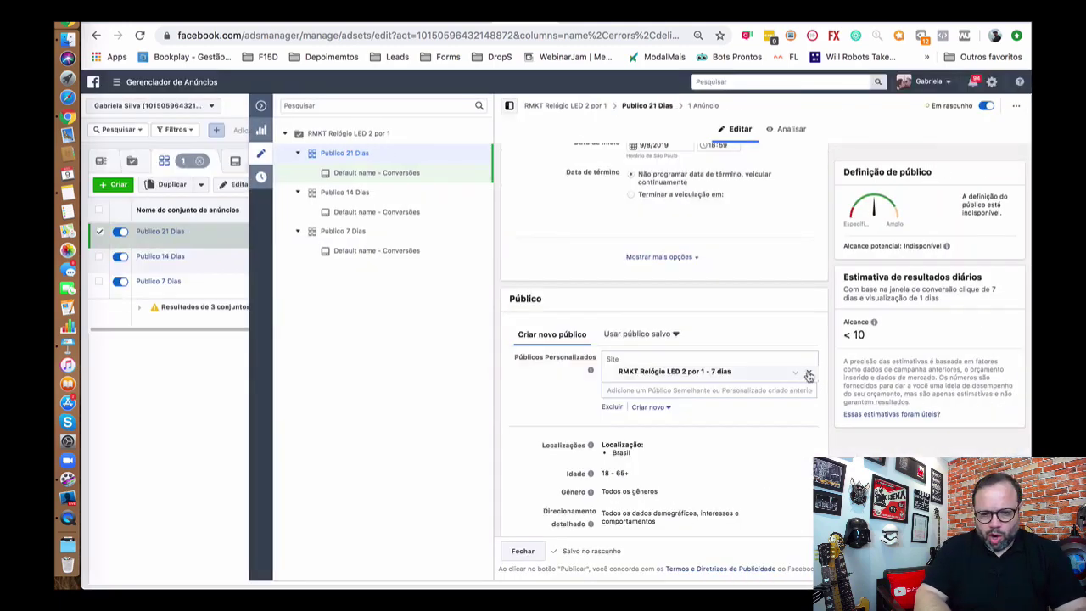
pyautogui.click(806, 377)
pyautogui.click(667, 357)
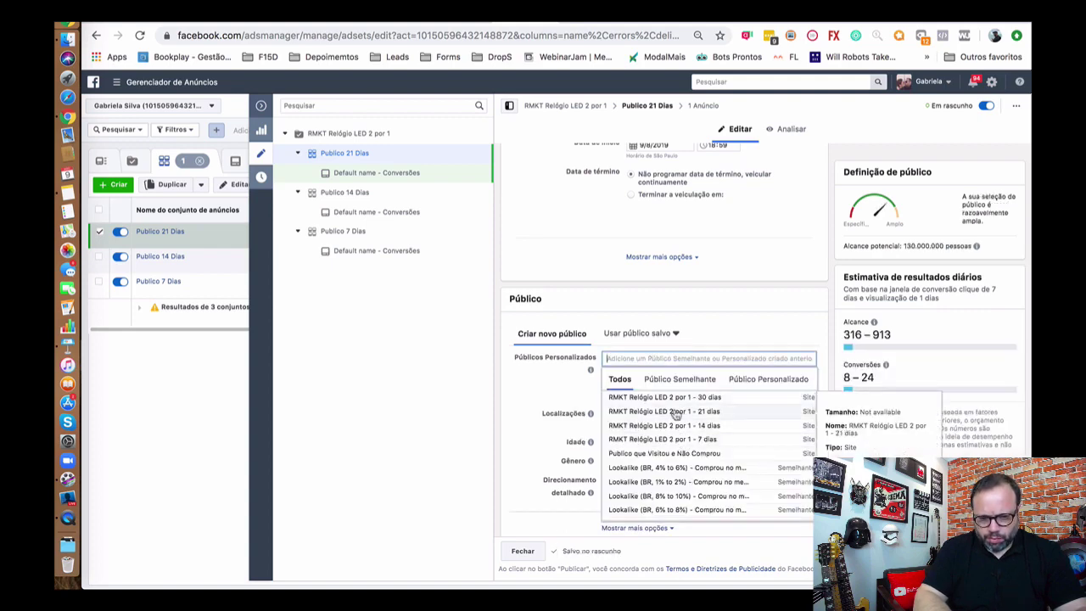
pyautogui.click(676, 412)
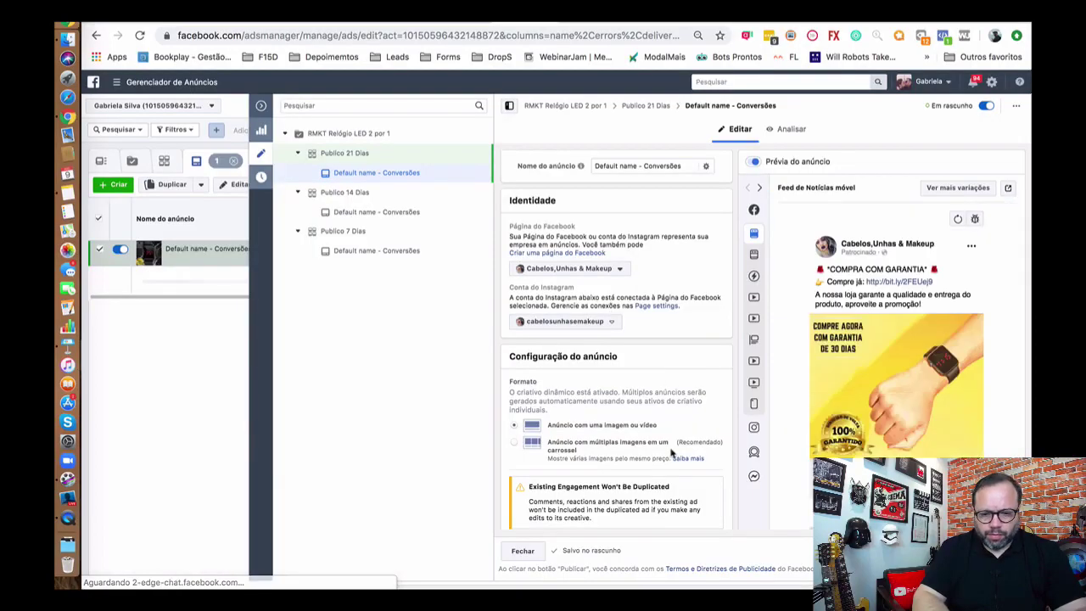
# Replace the images of the "Publico 21 Dias" ad with the three 10% discount watch images
pyautogui.scroll(-3, 670, 452)
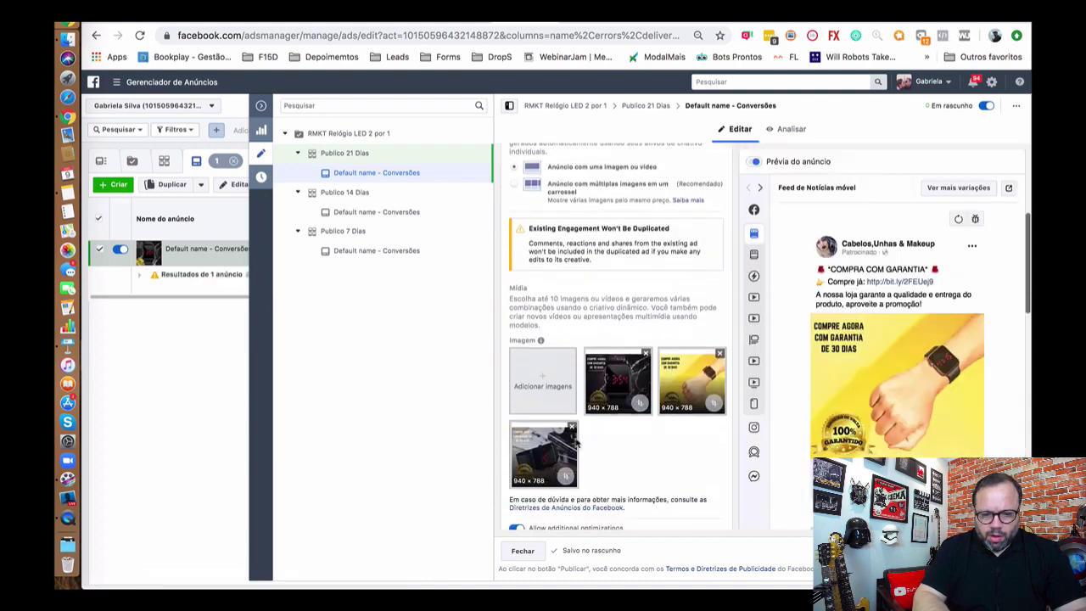
pyautogui.click(571, 428)
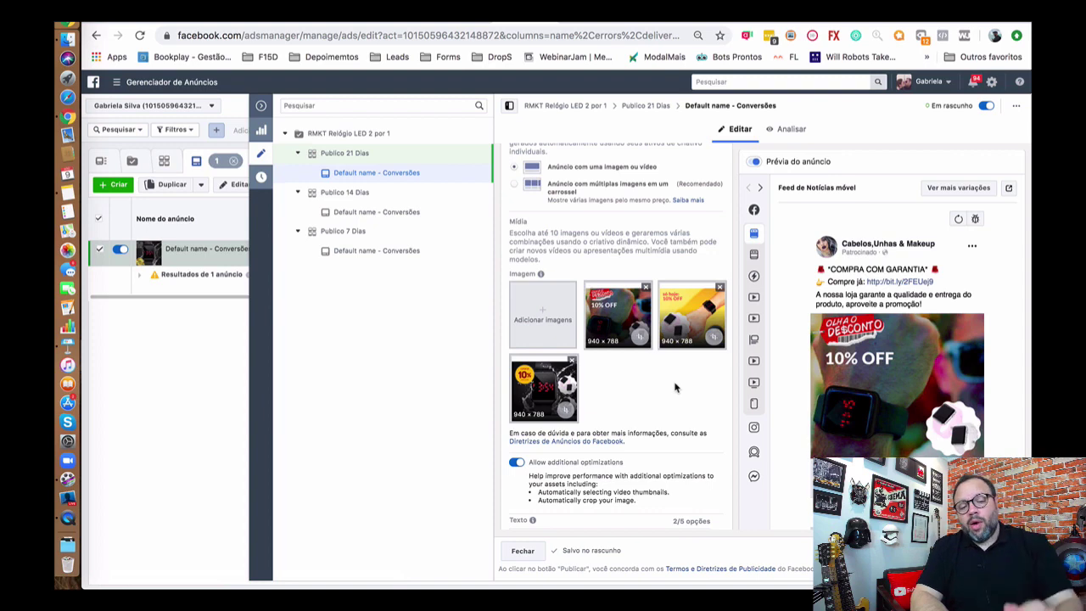
# Replace the heading of the first text in the "Publico 21 Dias" ad with "USE O CUPOM: DESCONTO10%"
pyautogui.scroll(-2, 674, 387)
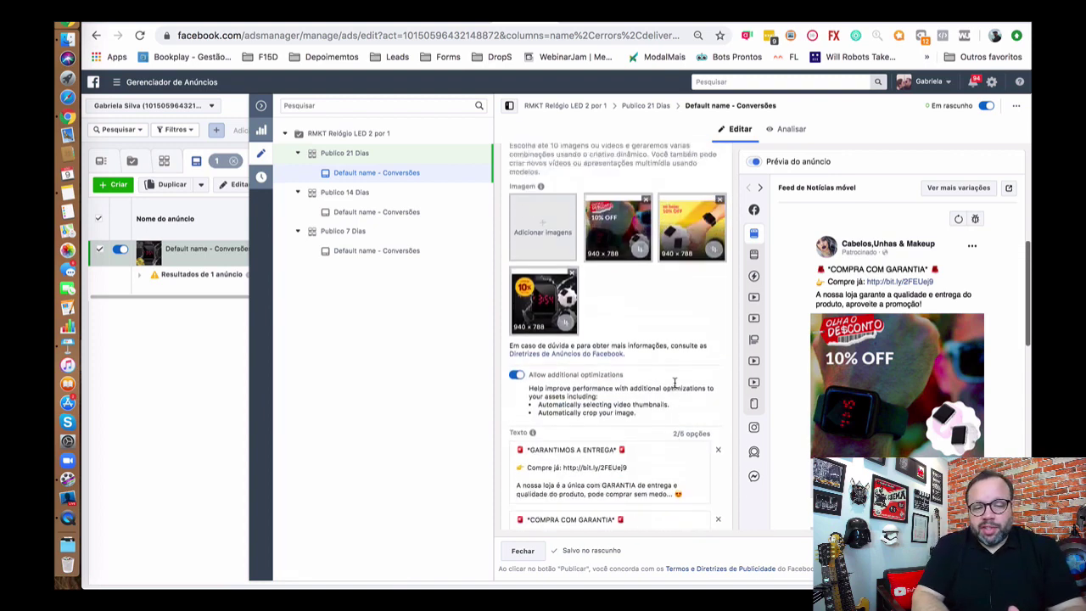
pyautogui.scroll(-2, 675, 388)
pyautogui.click(529, 365)
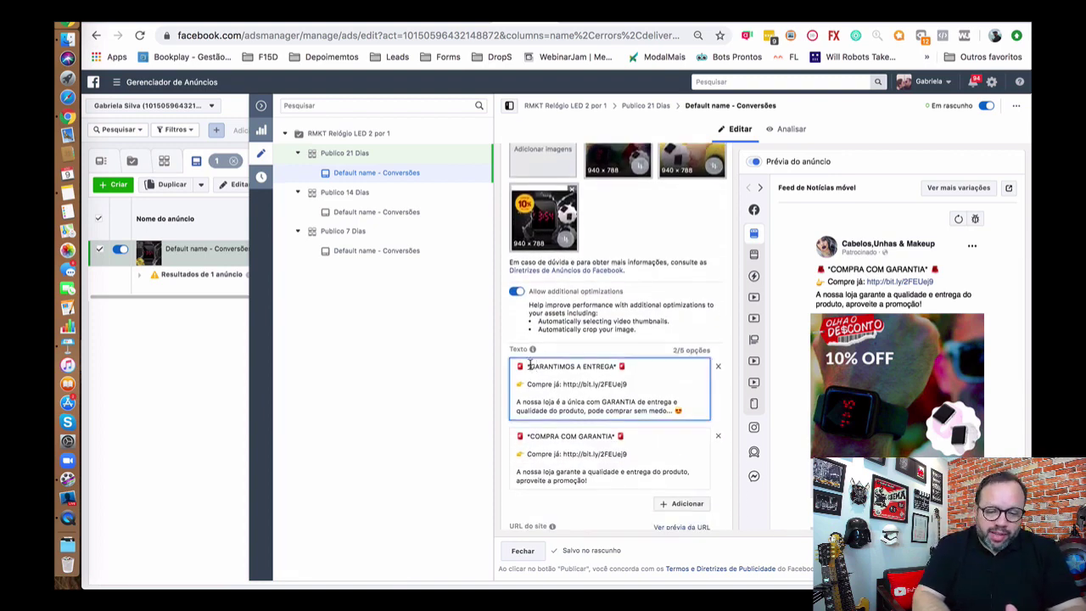
pyautogui.moveTo(530, 365); pyautogui.dragTo(613, 363)
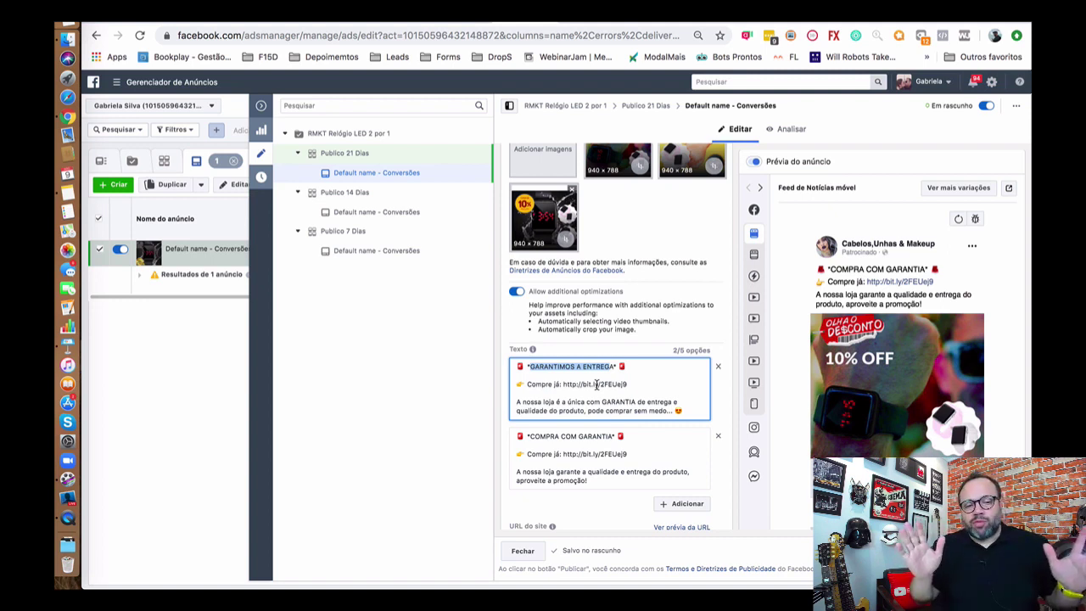
pyautogui.click(552, 367)
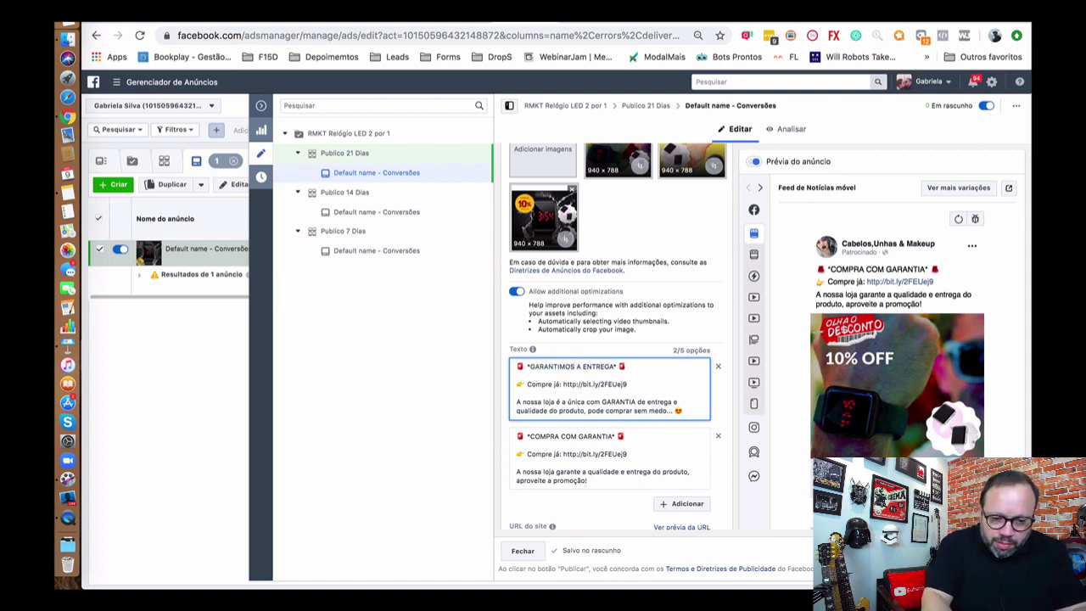
pyautogui.write('USE O CUPOM: ')
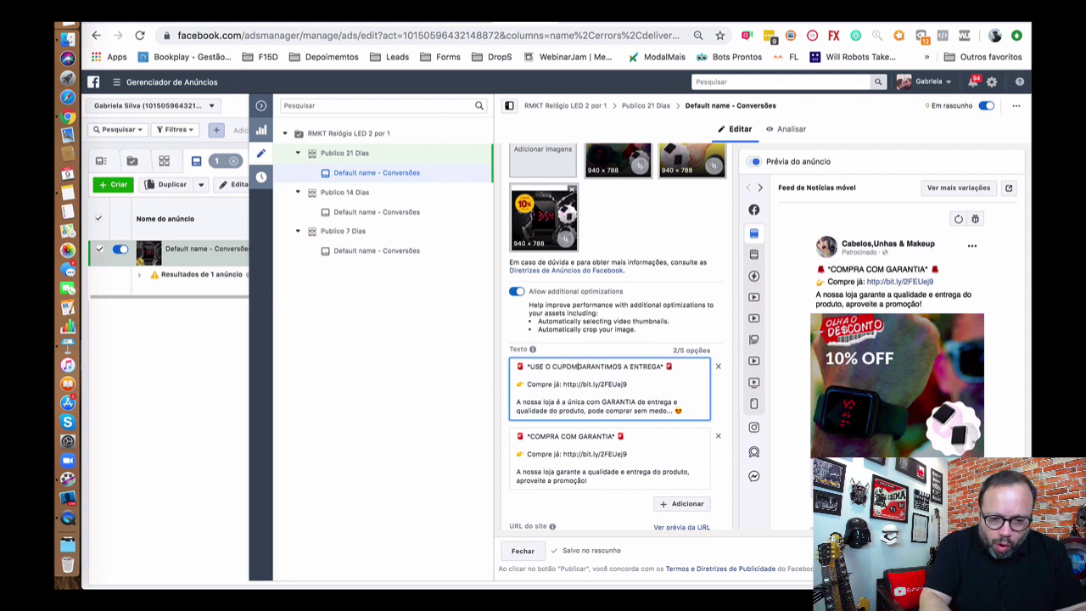
pyautogui.write('D')
pyautogui.write('SCONO10%')
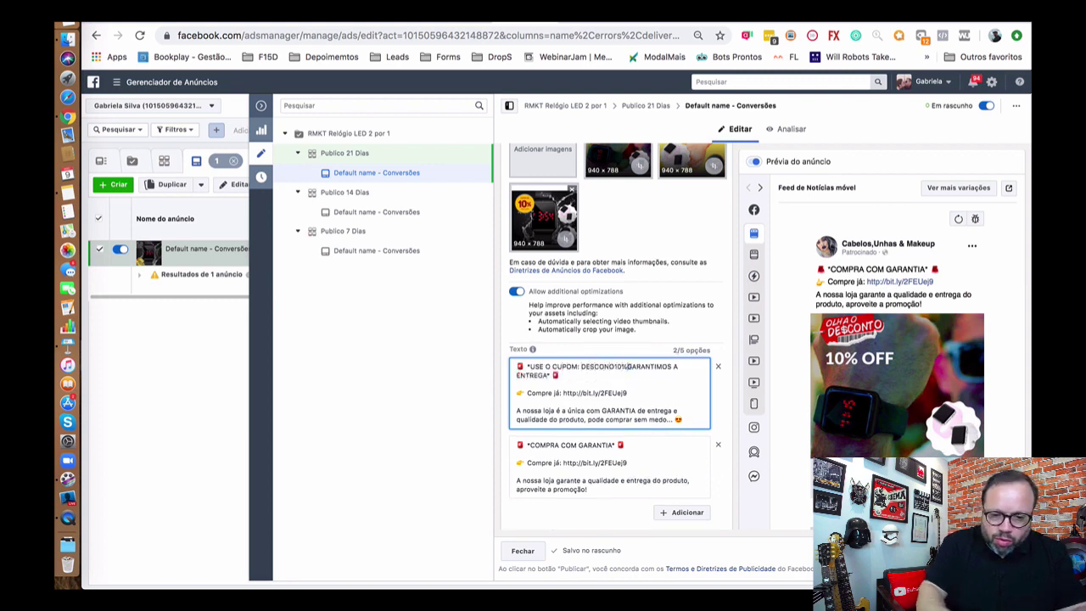
pyautogui.press('Delete')
pyautogui.press('Delete')
pyautogui.press('Delete')
pyautogui.press('Delete')
pyautogui.press('Delete')
pyautogui.press('Delete')
pyautogui.press('Delete')
pyautogui.press('Delete')
pyautogui.press('Delete')
pyautogui.press('Delete')
pyautogui.press('Delete')
pyautogui.press('Delete')
pyautogui.press('Delete')
pyautogui.press('Delete')
pyautogui.press('Delete')
pyautogui.press('Delete')
pyautogui.press('Delete')
pyautogui.press('Delete')
pyautogui.press('Delete')
pyautogui.press('Delete')
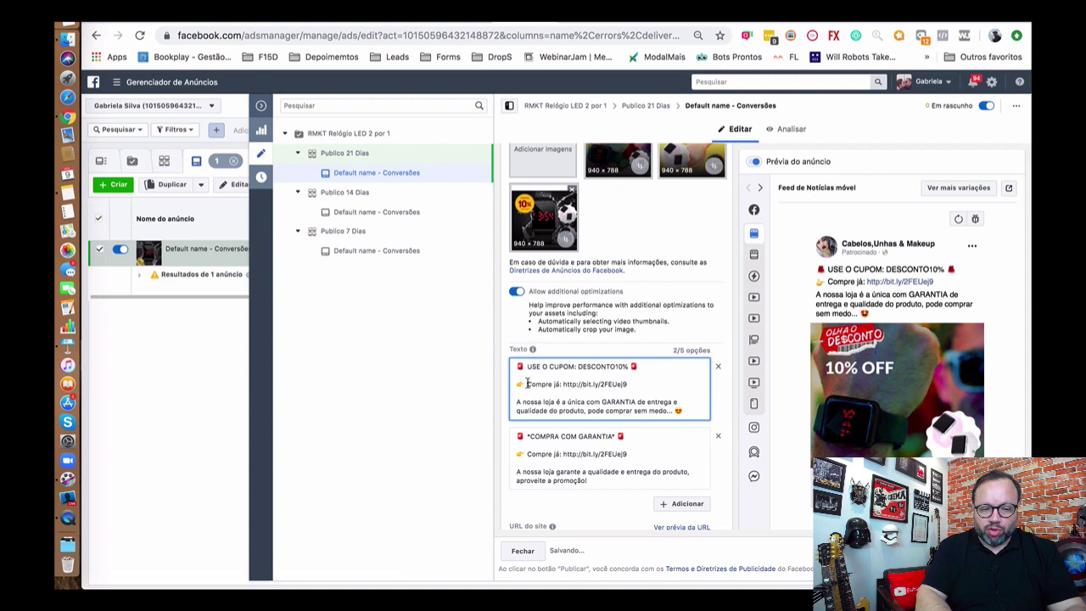
# Change the first text's link lead-in to "APROVEI O DESCONTO:" and its message to "Garanta este desconto exclusivo apenas nesta semana, vamos entregar o melhor produto na sua casa..."
pyautogui.moveTo(527, 384); pyautogui.dragTo(552, 385)
pyautogui.write('APROVEI')
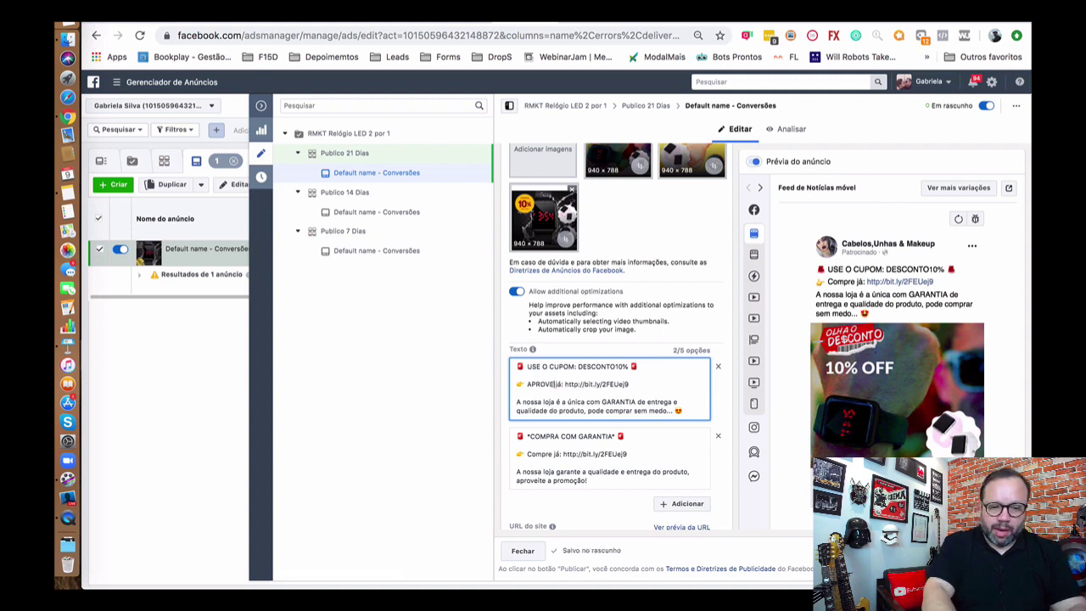
pyautogui.press('Delete')
pyautogui.press('Delete')
pyautogui.press('Delete')
pyautogui.press('Delete')
pyautogui.write('O DESCONTO')
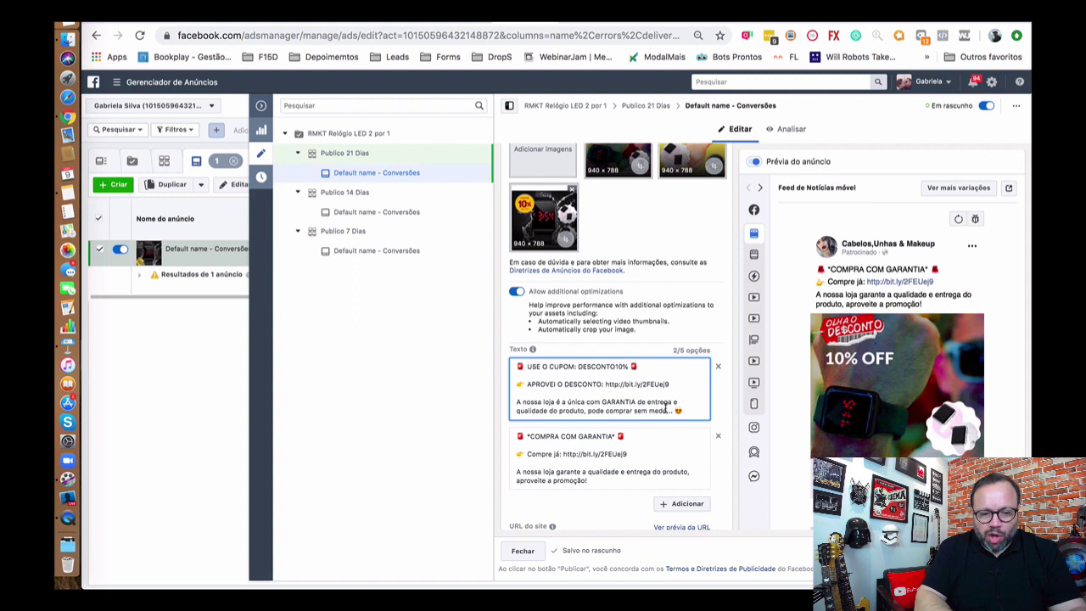
pyautogui.write('Garanta este desconto exclusivo apenas nesta semana')
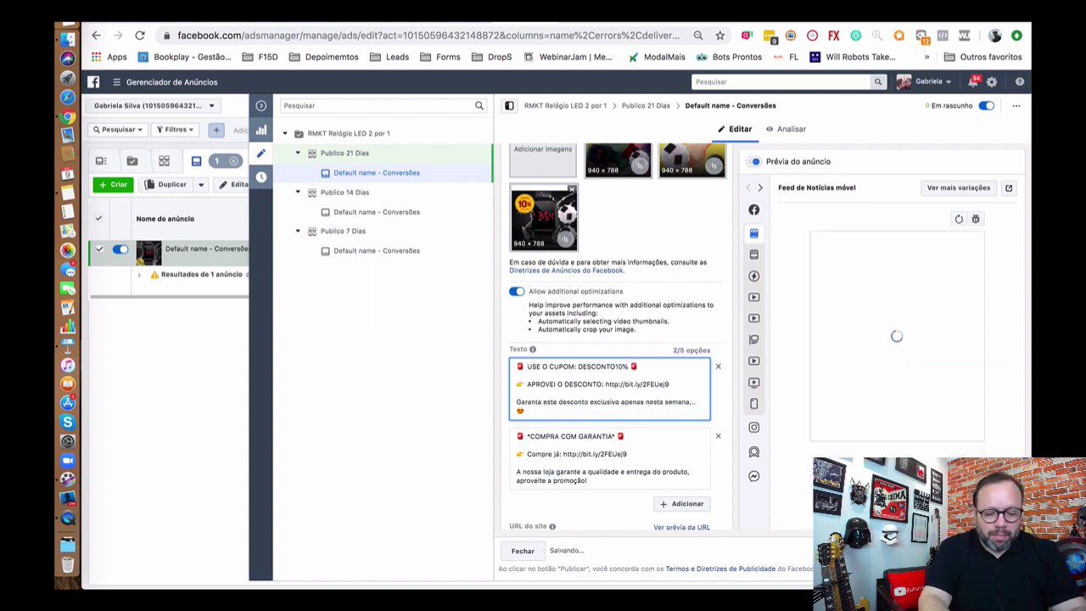
pyautogui.write('vamos entregar')
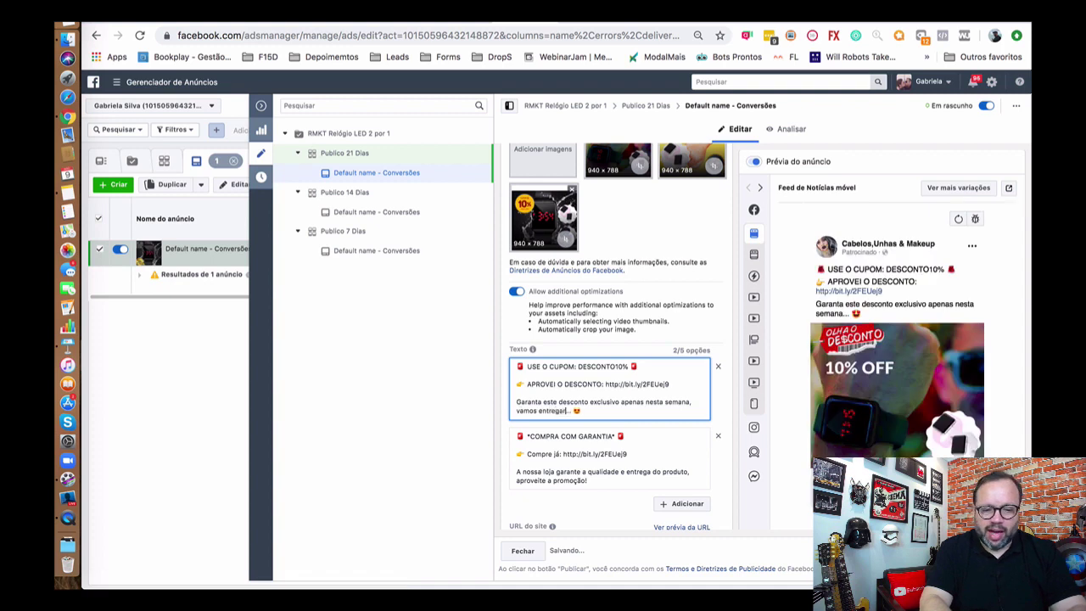
pyautogui.write(' o melhor produto na sua casa')
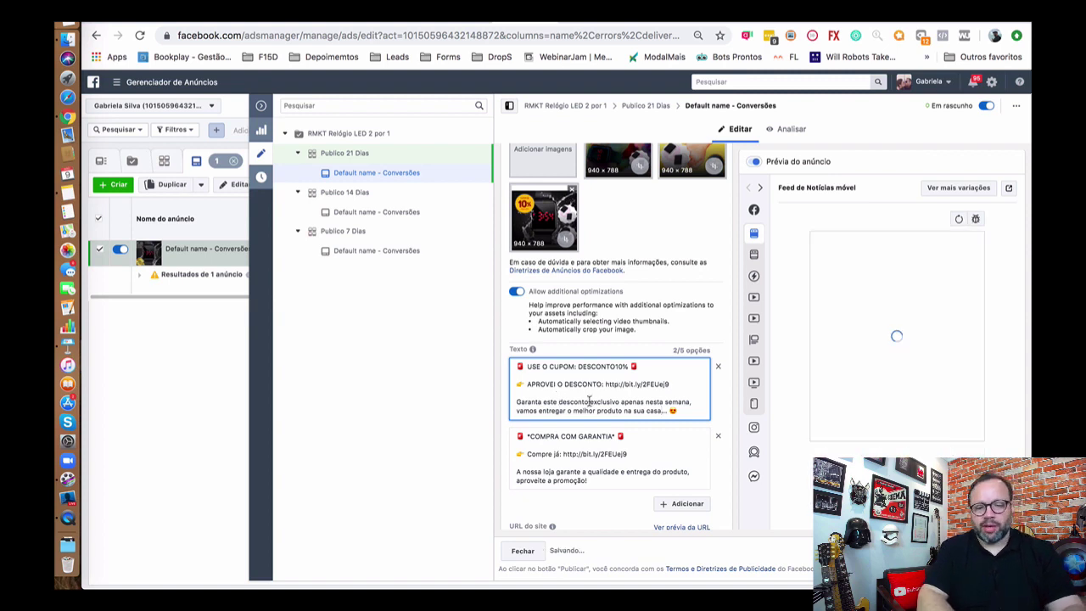
# Change the second text's heading to "*DESCONTO DE 10% SÓ HOJE*" and its link lead-in to "Garanta o cupom:"
pyautogui.scroll(-2, 585, 403)
pyautogui.moveTo(529, 367); pyautogui.dragTo(612, 366)
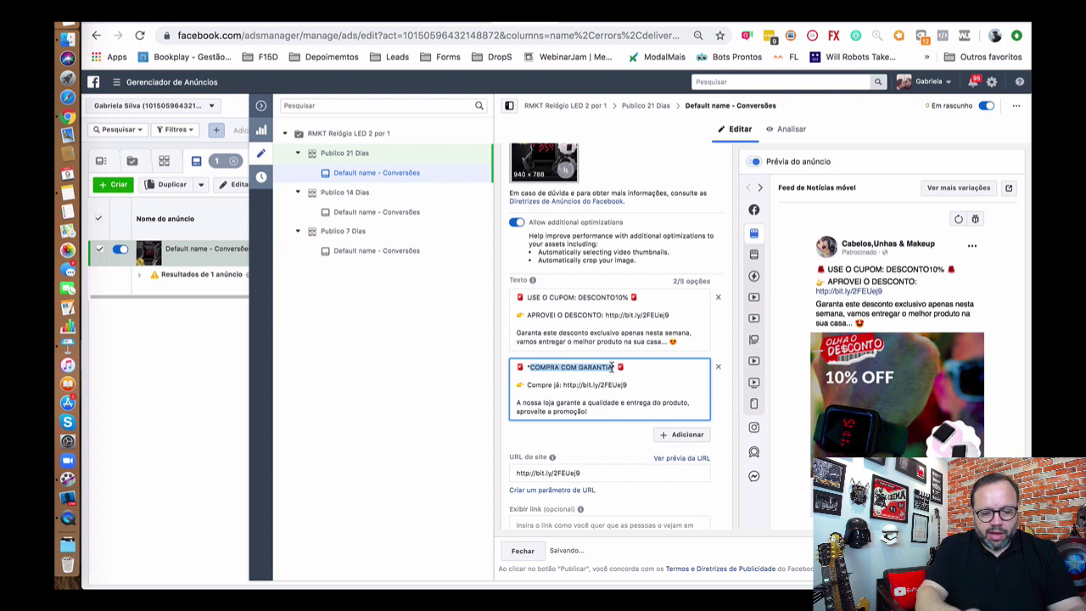
pyautogui.write('DESCONTO DE 10% SÓ HOJE*')
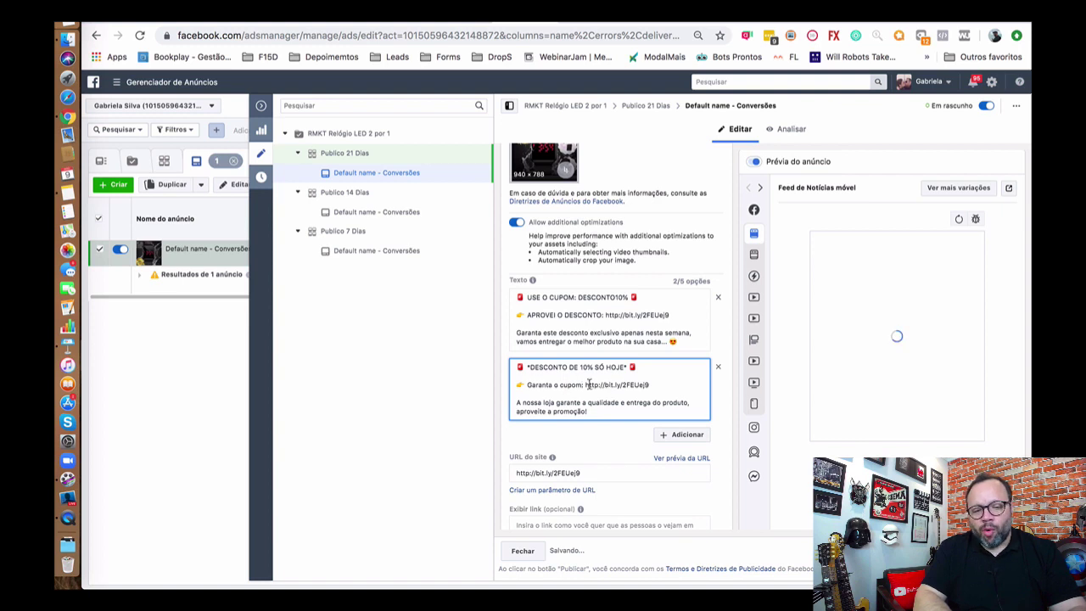
pyautogui.moveTo(585, 384); pyautogui.dragTo(651, 384)
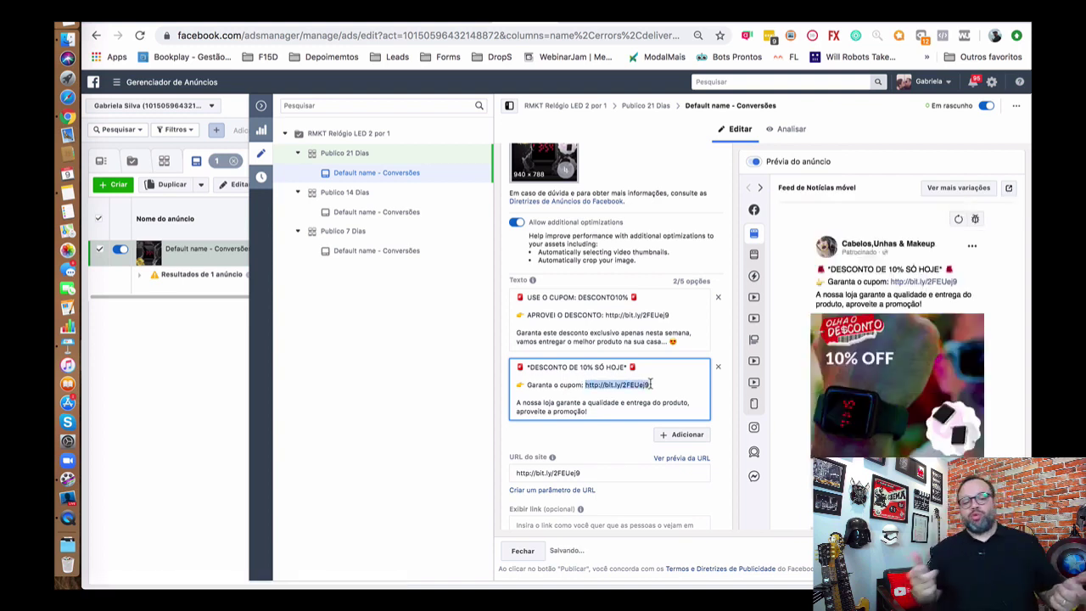
# Replace the second text's message with "Clique no link acima e já pague com o Super Desconto, aproveite é apenas hoje!"
pyautogui.click(553, 405)
pyautogui.moveTo(516, 402); pyautogui.dragTo(585, 412)
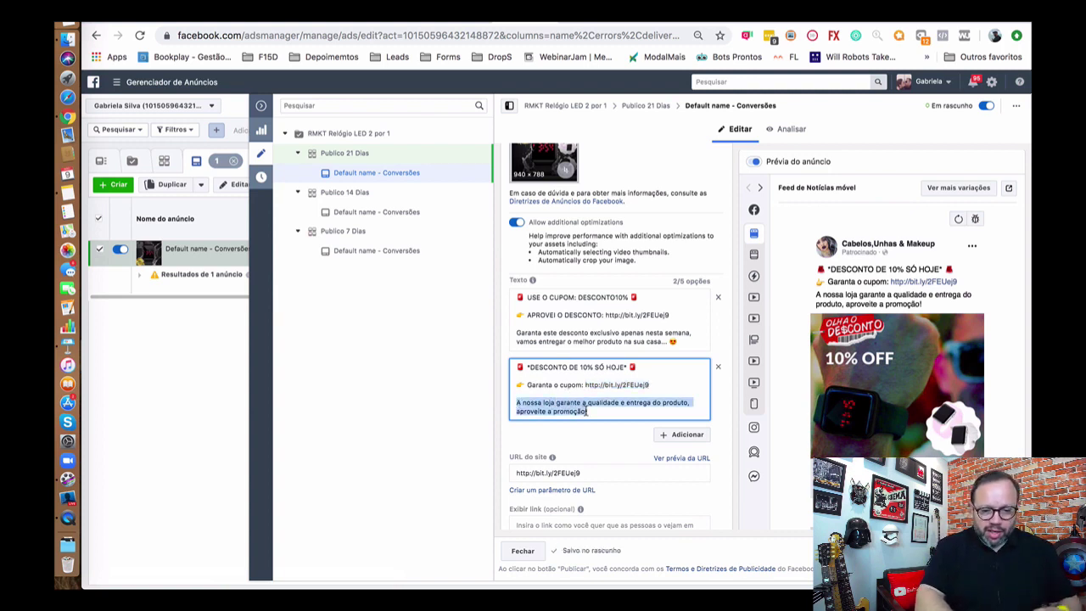
pyautogui.write('Clique no link e já pague com o')
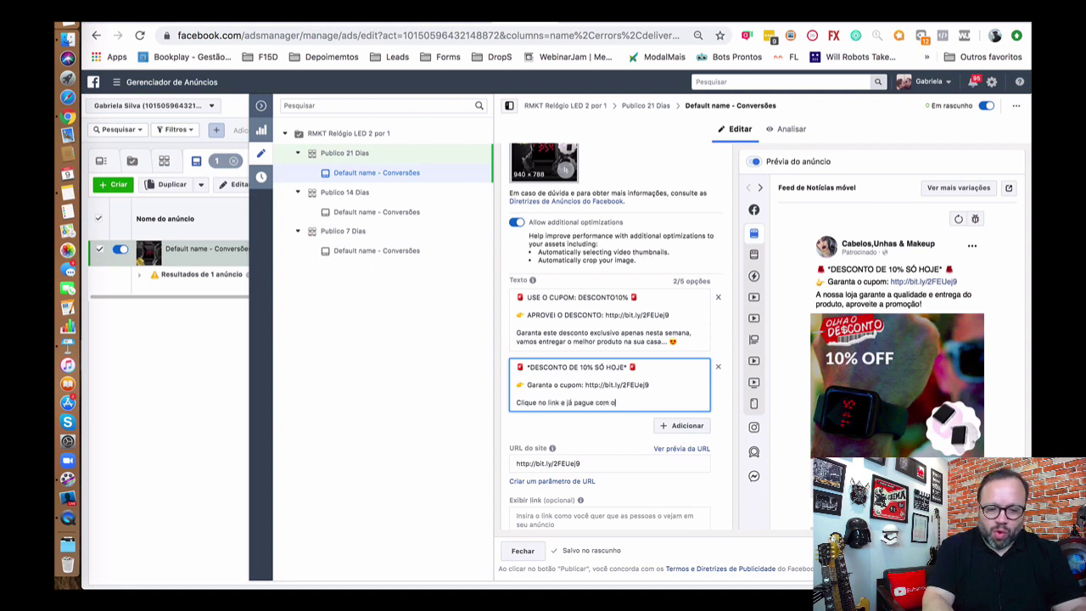
pyautogui.write(' Super Desconto, apr')
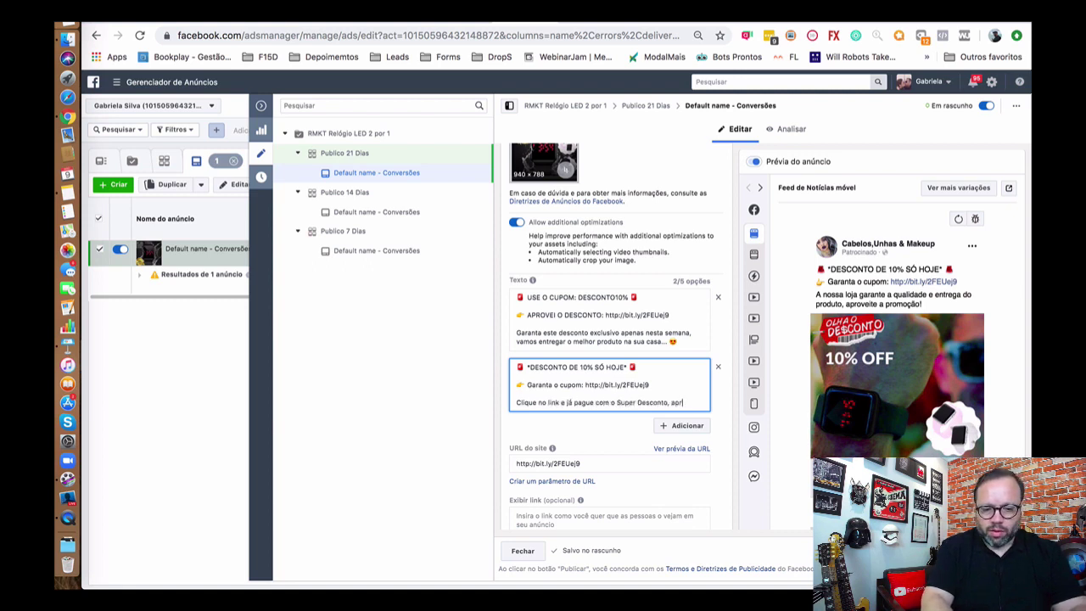
pyautogui.write('oveite é apenas hoje')
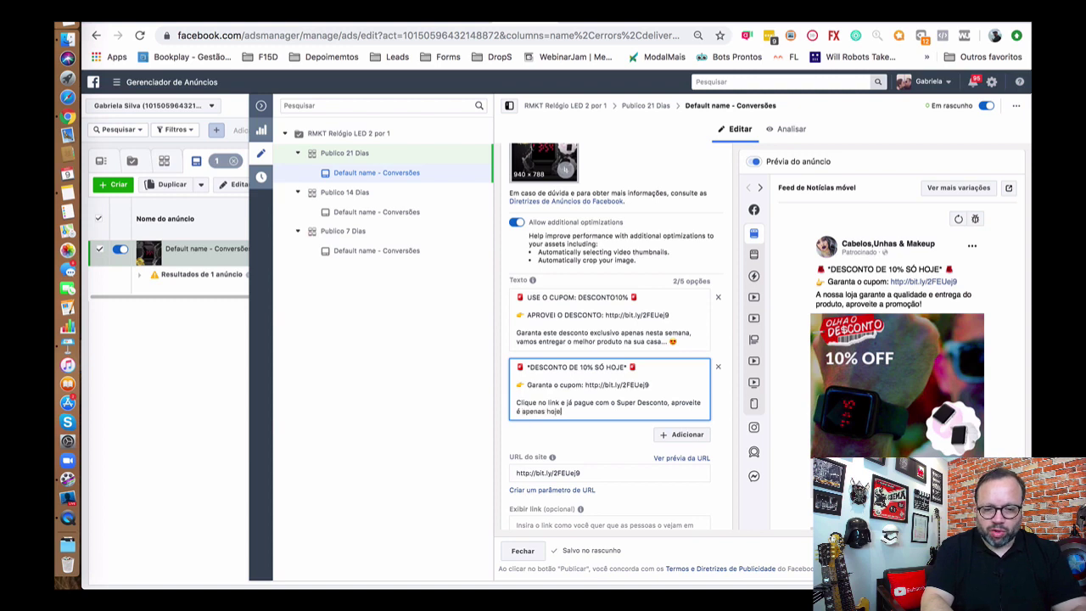
pyautogui.write('!')
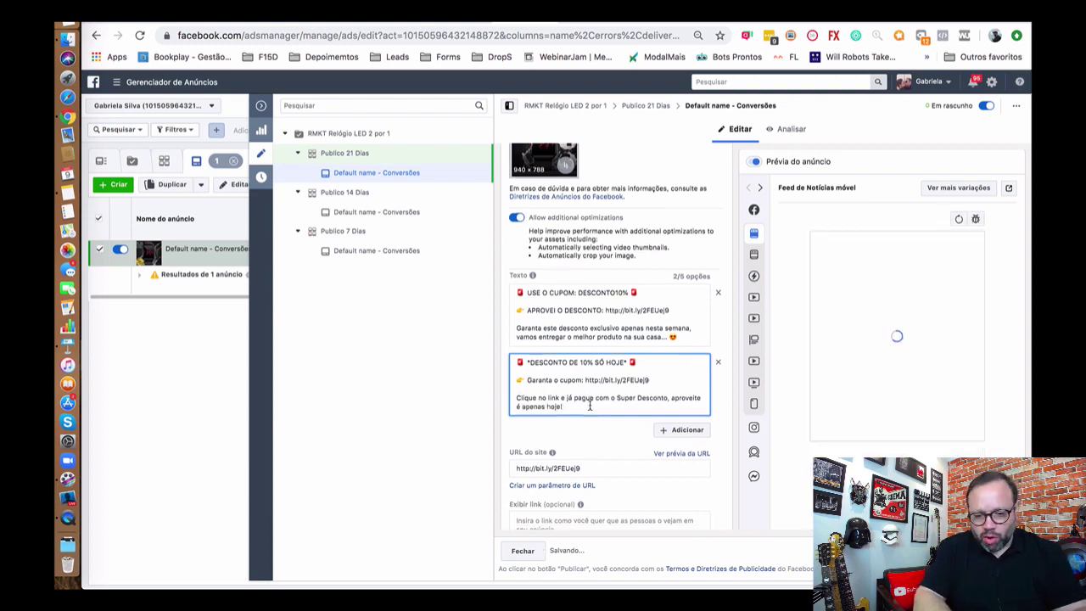
pyautogui.scroll(-1, 594, 416)
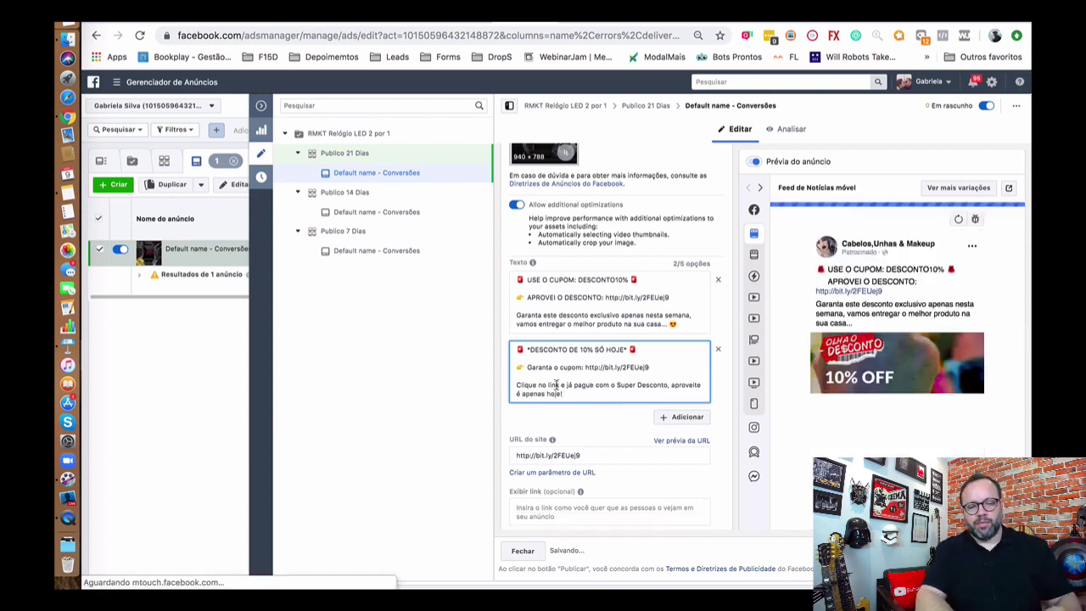
pyautogui.click(560, 385)
pyautogui.write('acima')
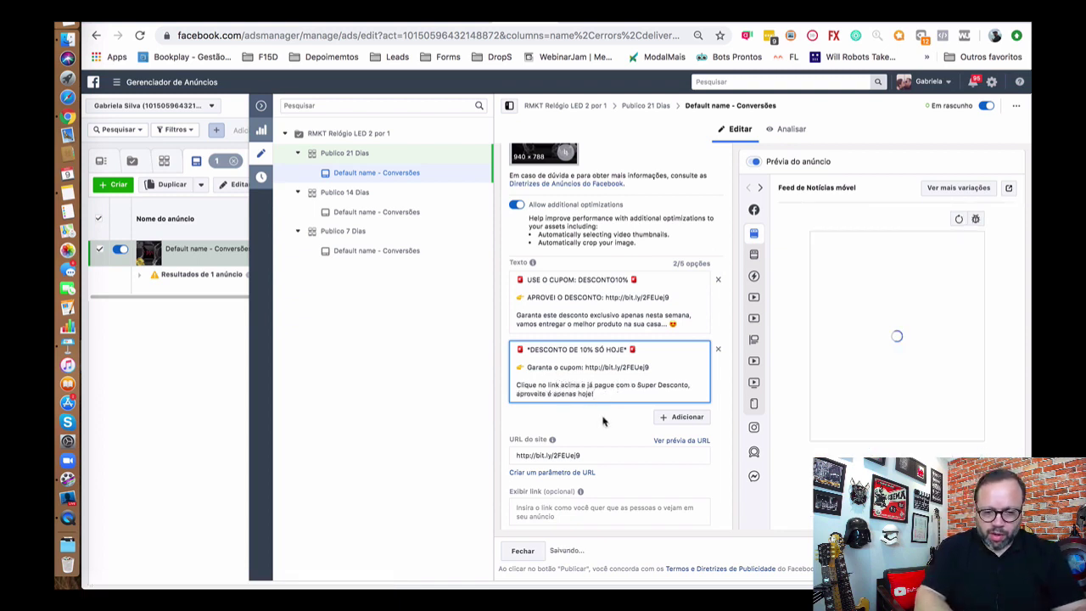
pyautogui.click(607, 420)
pyautogui.scroll(-3, 604, 477)
pyautogui.scroll(-2, 603, 478)
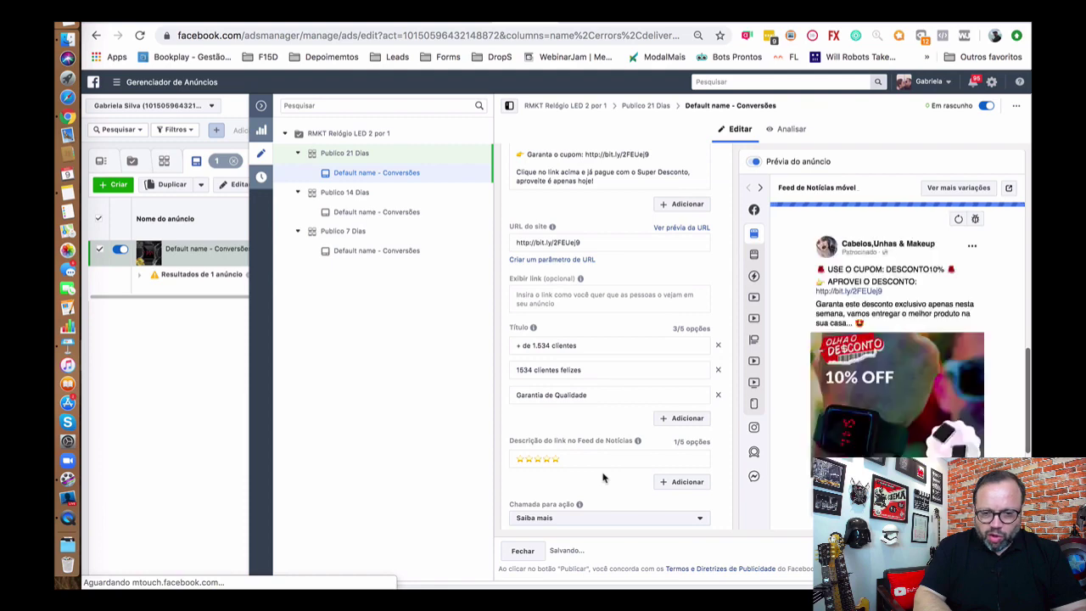
# Duplicate the "Publico 7 Dias" ad set once within the original campaign and name the copy "Publico 30 Dias"
pyautogui.scroll(10, 603, 478)
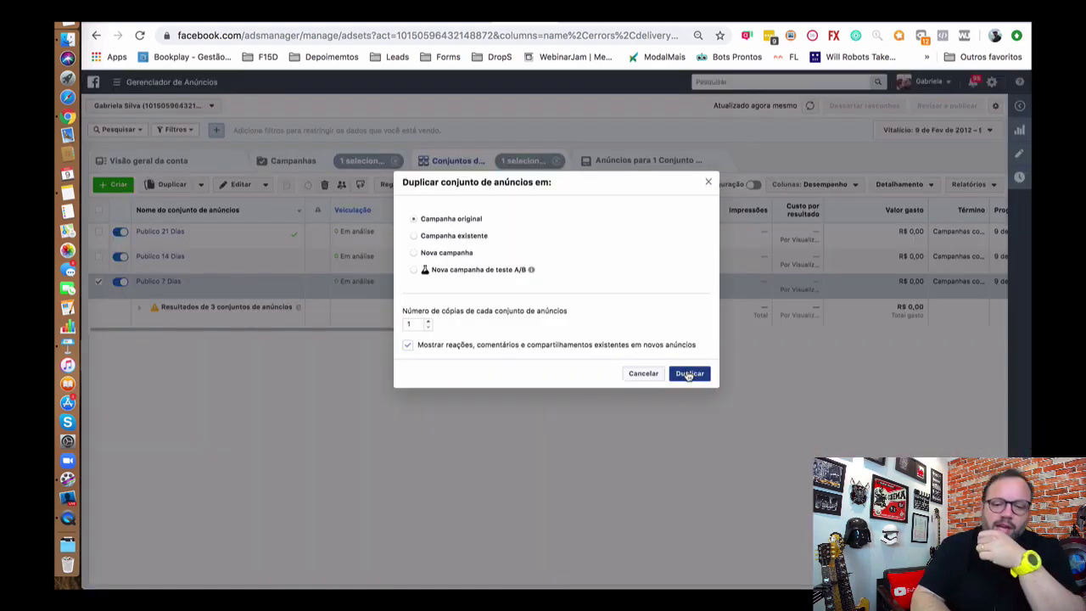
pyautogui.click(689, 373)
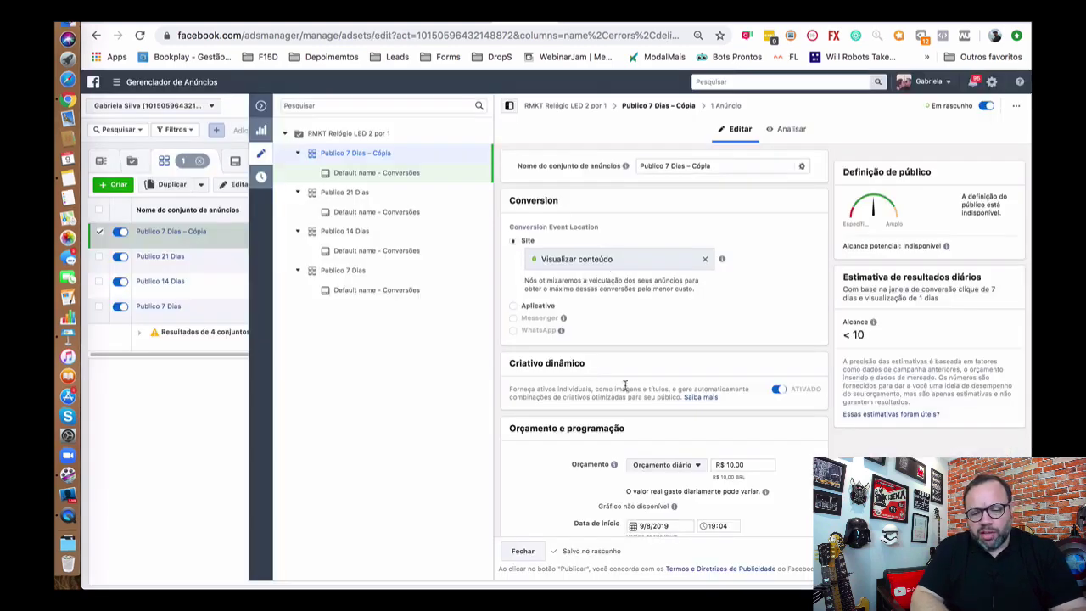
pyautogui.click(668, 167)
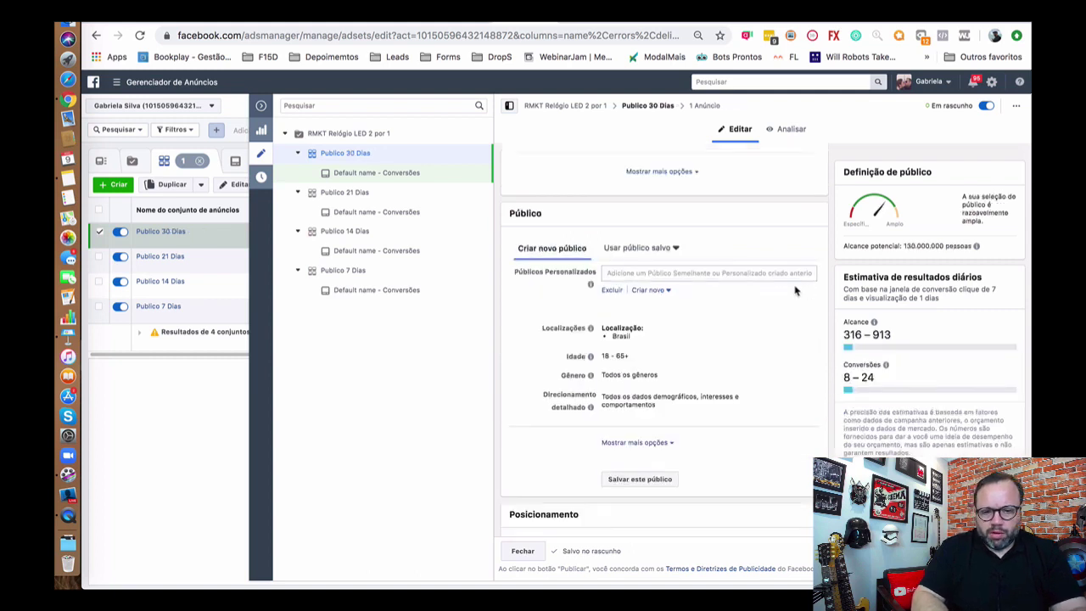
# Set the custom audience of the "Publico 30 Dias" ad set to "RMKT Relógio LED 2 por 1 - 30 dias"
pyautogui.click(719, 270)
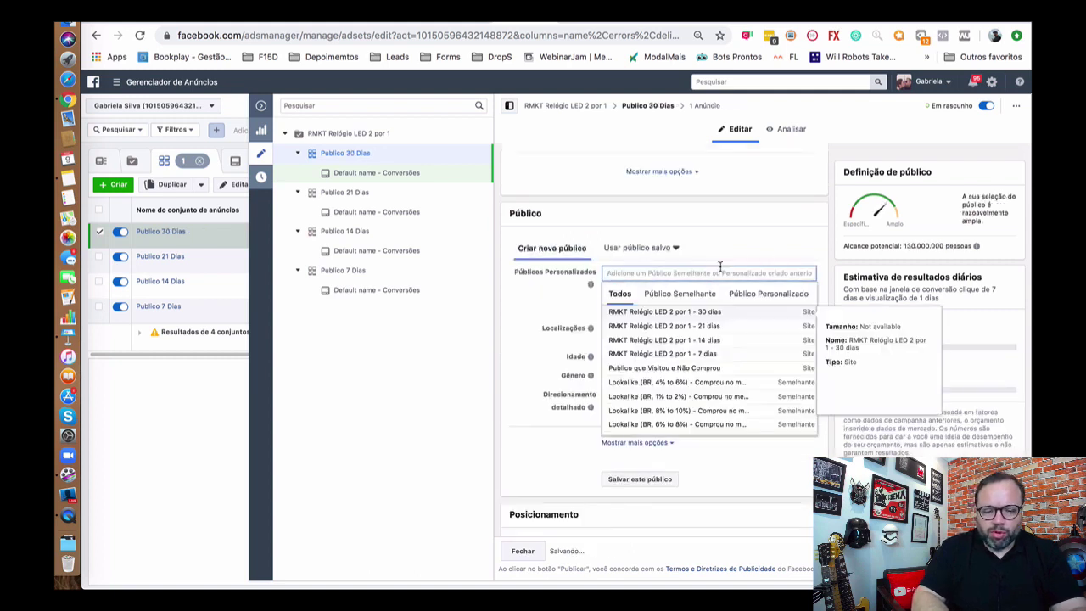
pyautogui.click(686, 311)
pyautogui.scroll(-4, 511, 429)
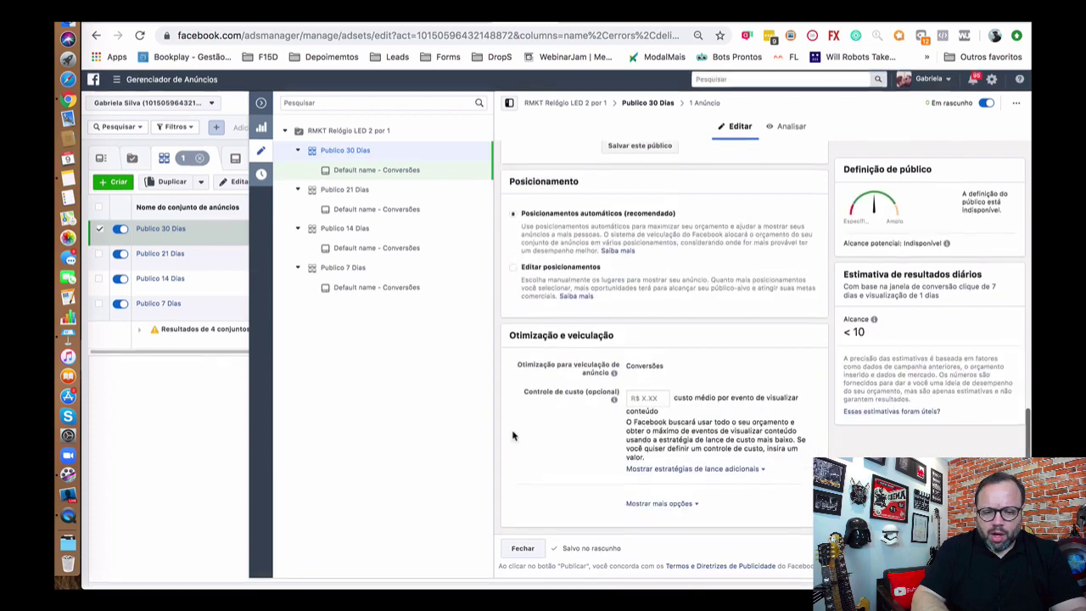
pyautogui.scroll(3, 512, 430)
# Replace the two images of the "Publico 30 Dias" ad with the three satisfied-customer watch images
pyautogui.click(394, 175)
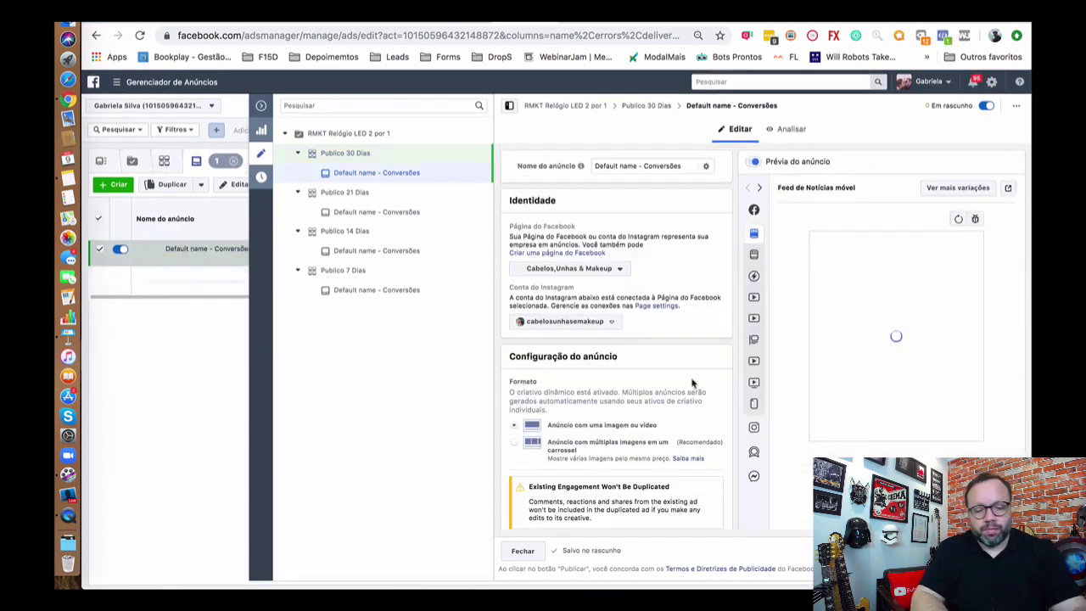
pyautogui.scroll(-3, 652, 351)
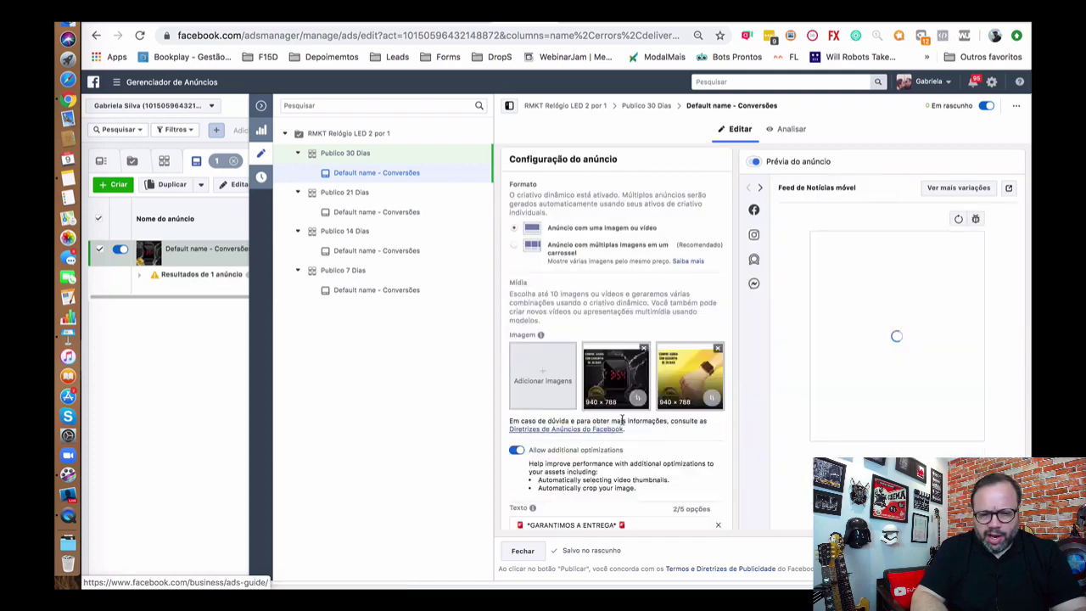
pyautogui.click(644, 349)
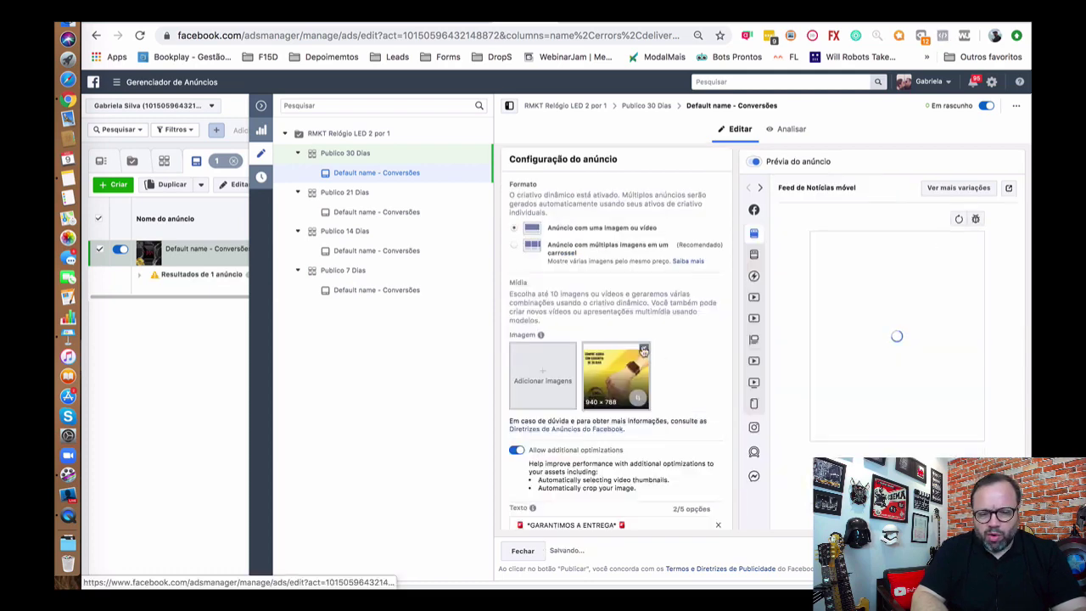
pyautogui.click(644, 349)
pyautogui.click(568, 341)
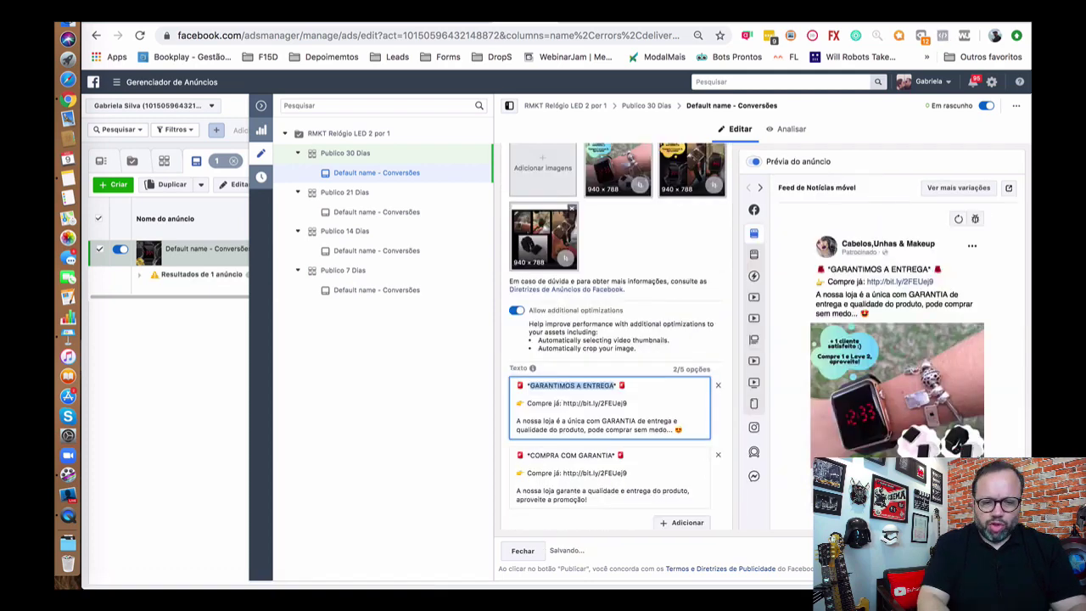
# Replace the heading of the first text in the "Publico 30 Dias" ad with "CLIENTES SATISFEITOS"
pyautogui.write('CLIENTE ')
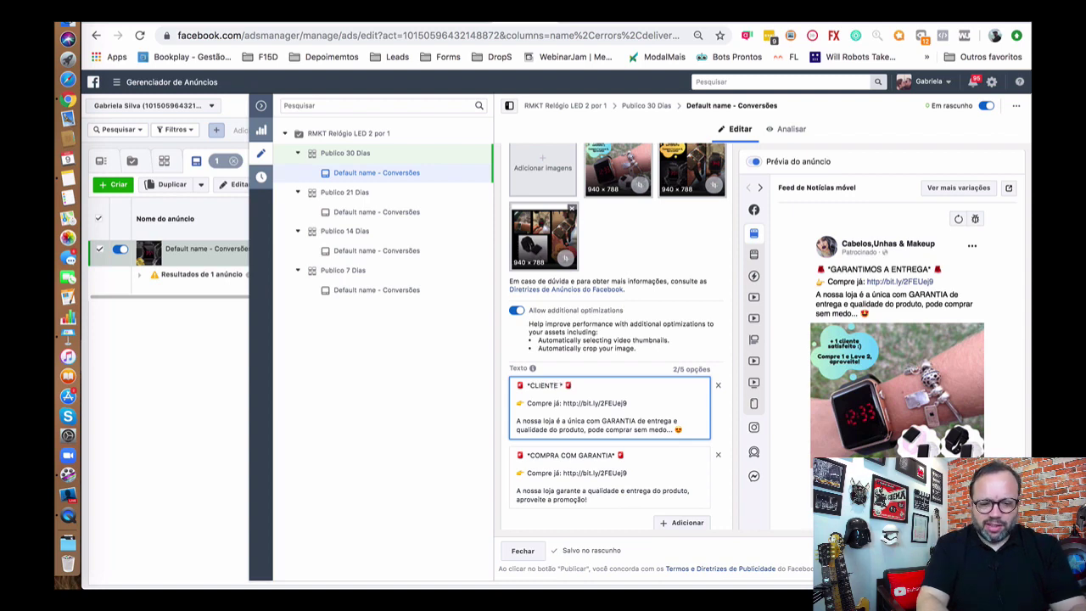
pyautogui.write('S SATI')
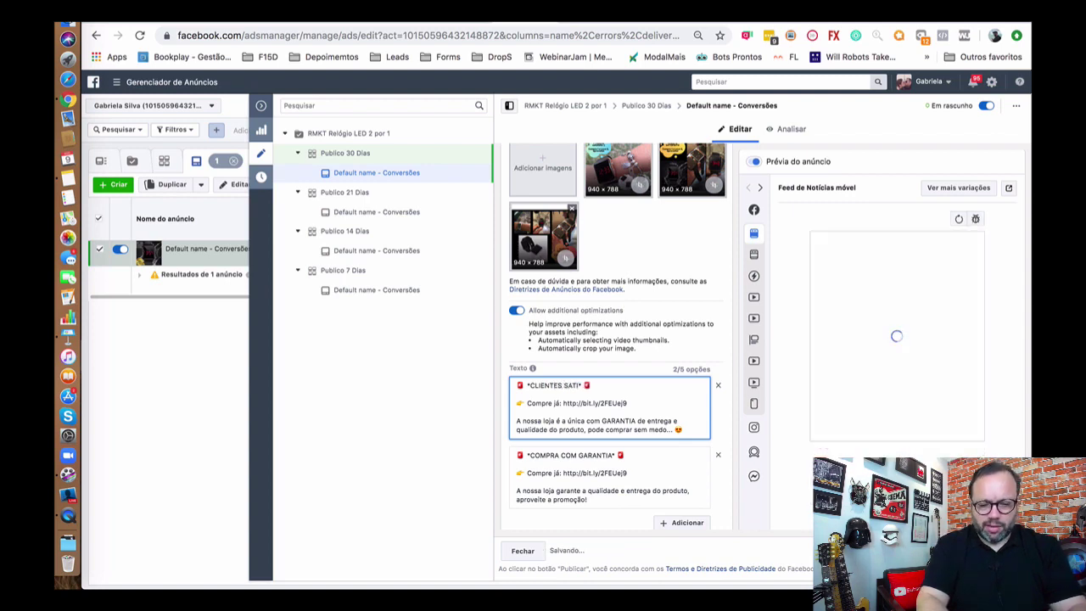
pyautogui.write('SFEITOS')
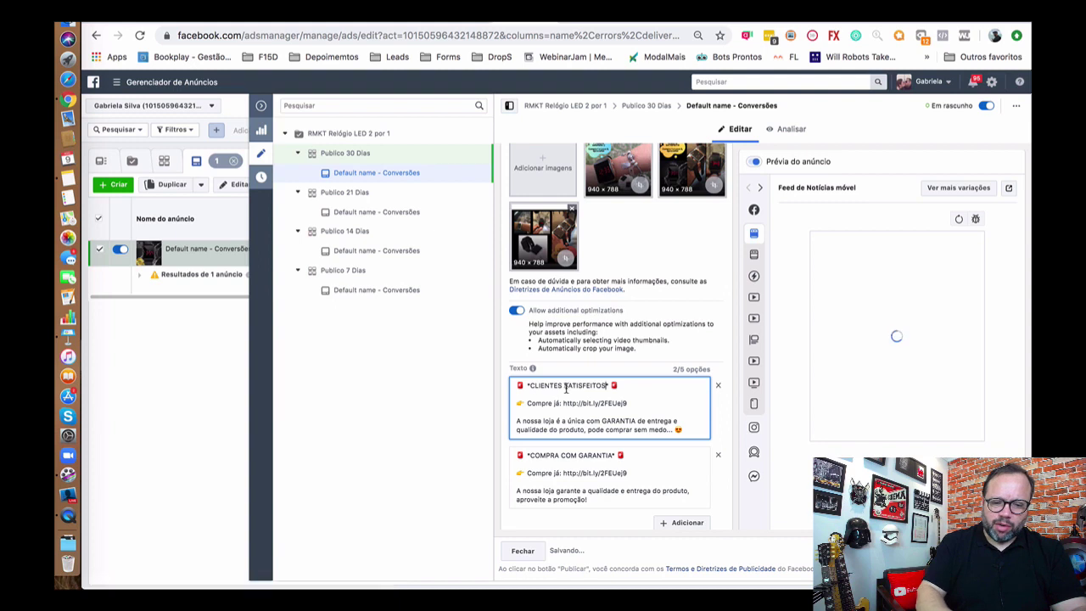
pyautogui.click(565, 388)
pyautogui.write('100%')
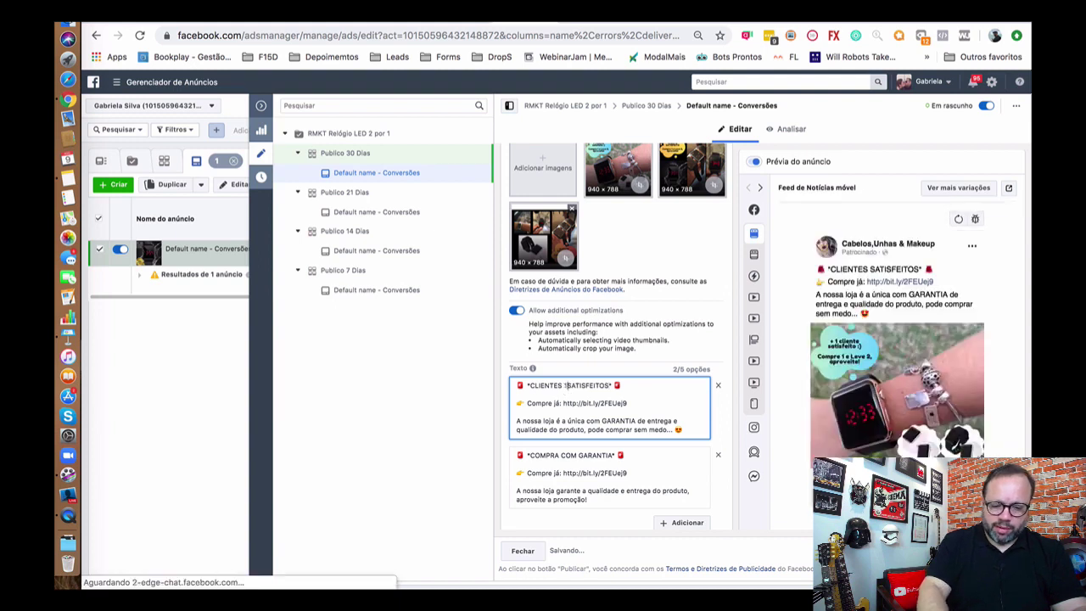
pyautogui.write('Garanta o ')
pyautogui.moveTo(526, 403); pyautogui.dragTo(675, 429)
pyautogui.write('seu: http://bit.ly/2FEUej9  ')
# Set the first text's body to "Temos o maior índice de clientes satisfeitos do mercado, seja um também, compre agora com garantia..."
pyautogui.write('Temos o maior')
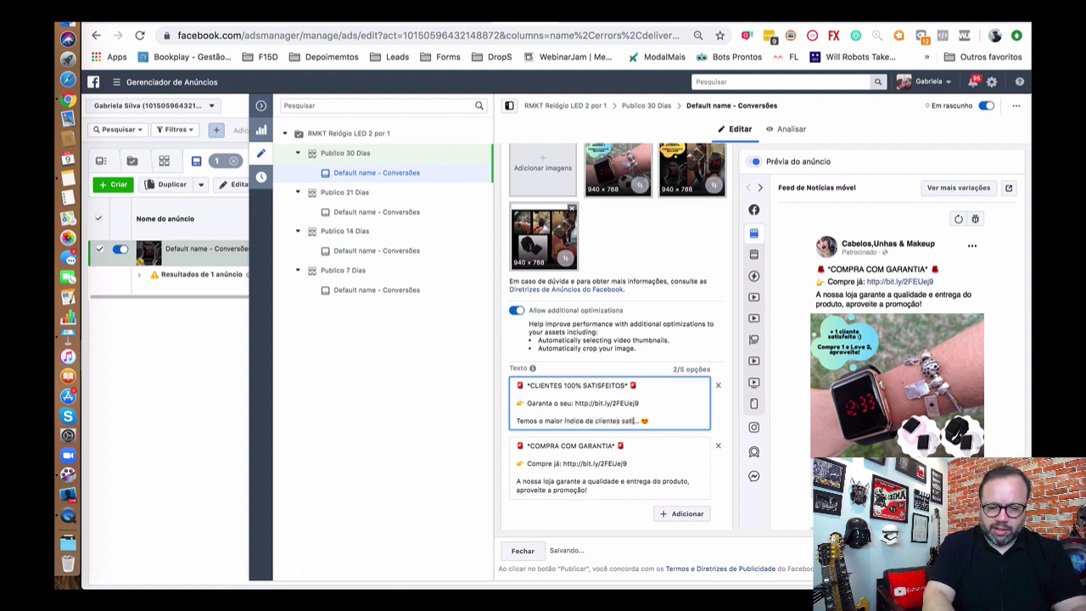
pyautogui.write('índice de clientes satisfeitos do mercado, seja um')
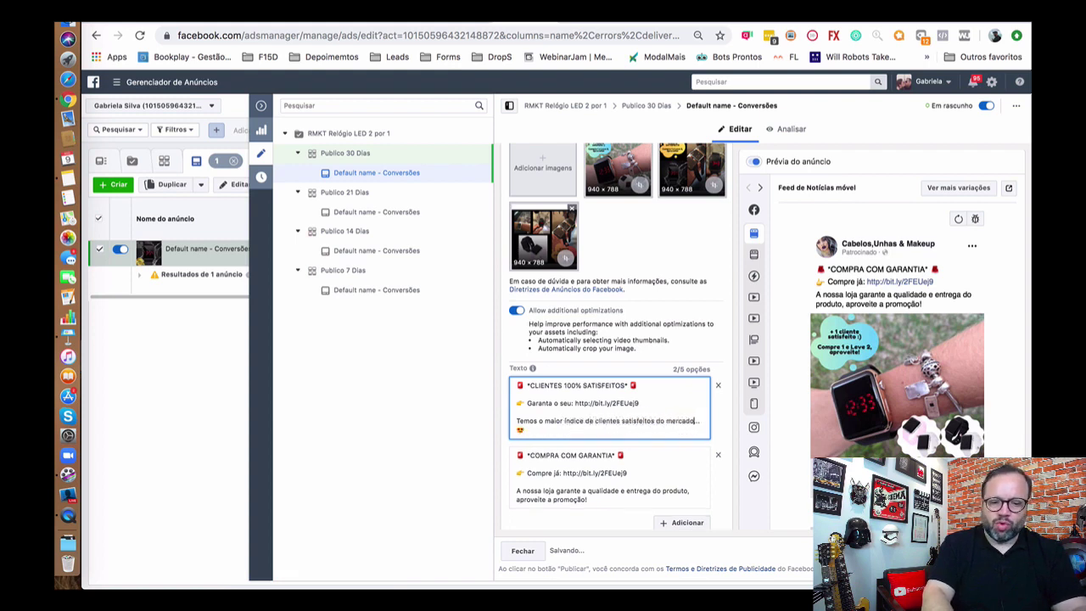
pyautogui.write(' também, ')
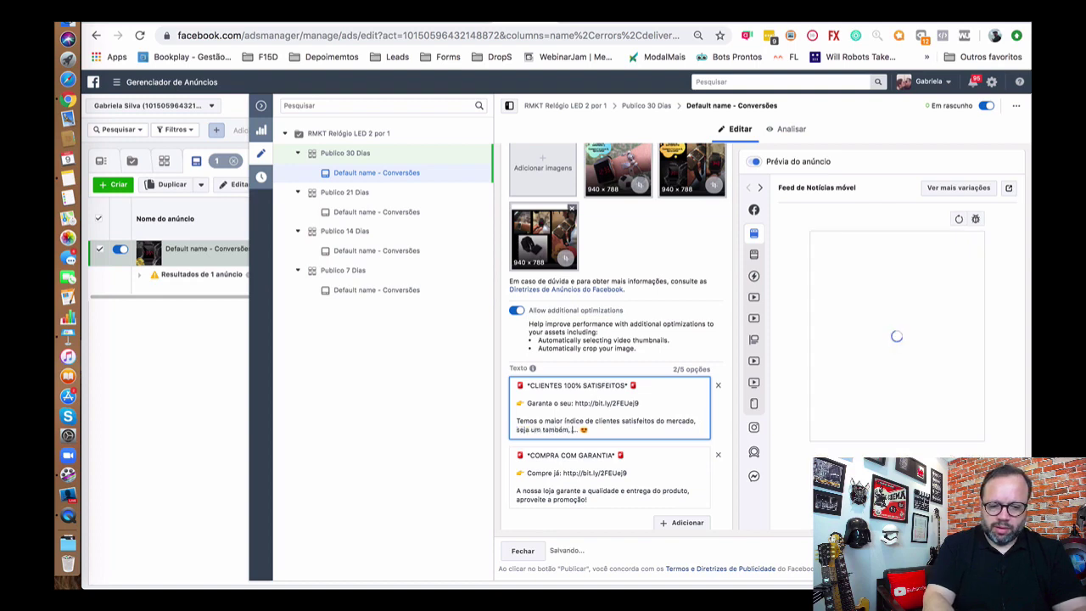
pyautogui.write('compre agor')
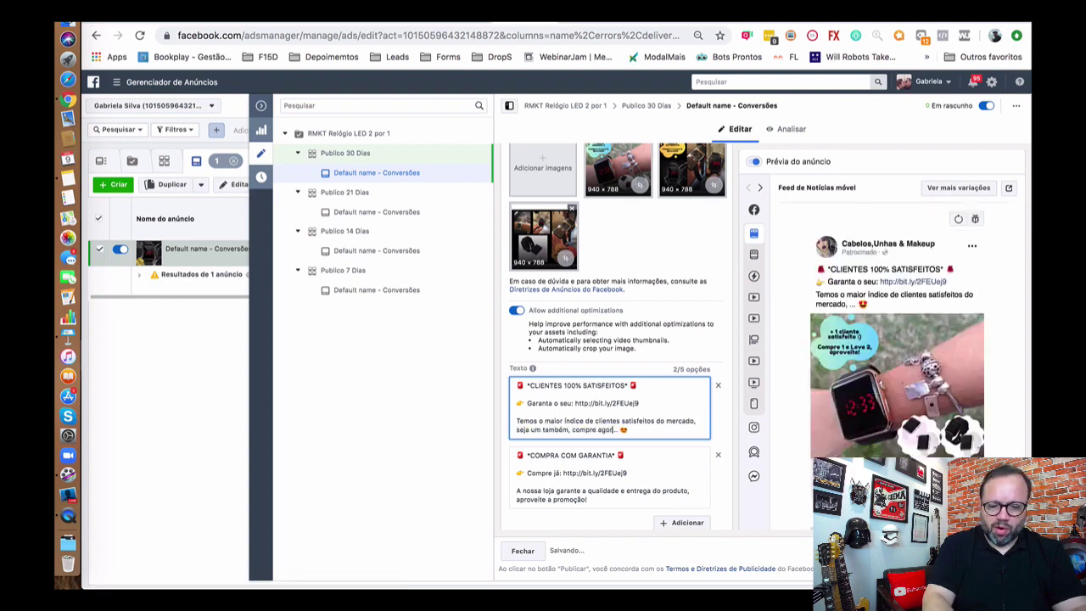
pyautogui.write('a com g')
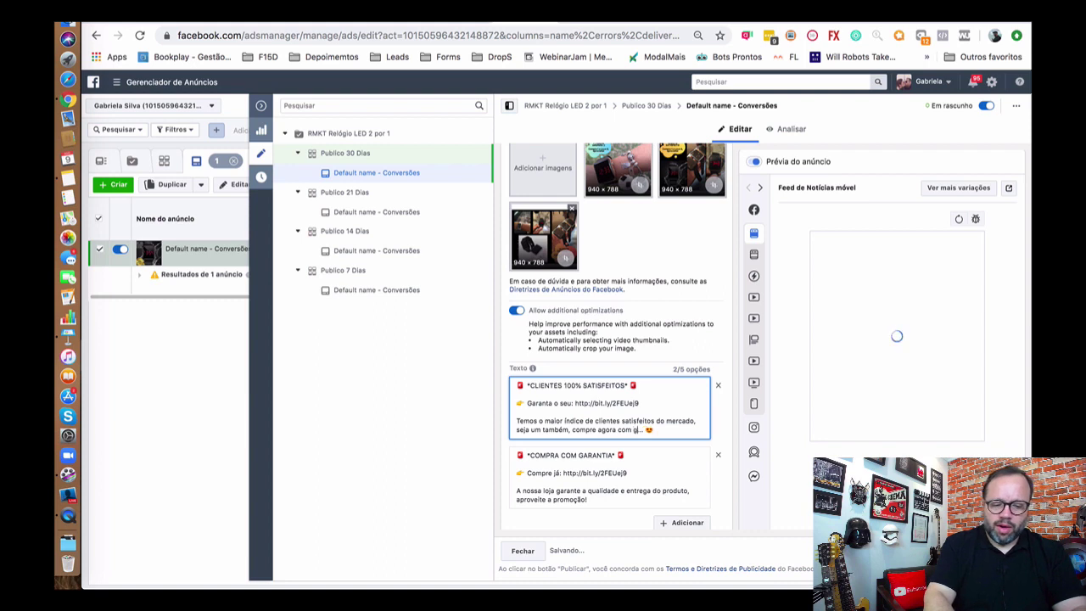
pyautogui.write('arantia')
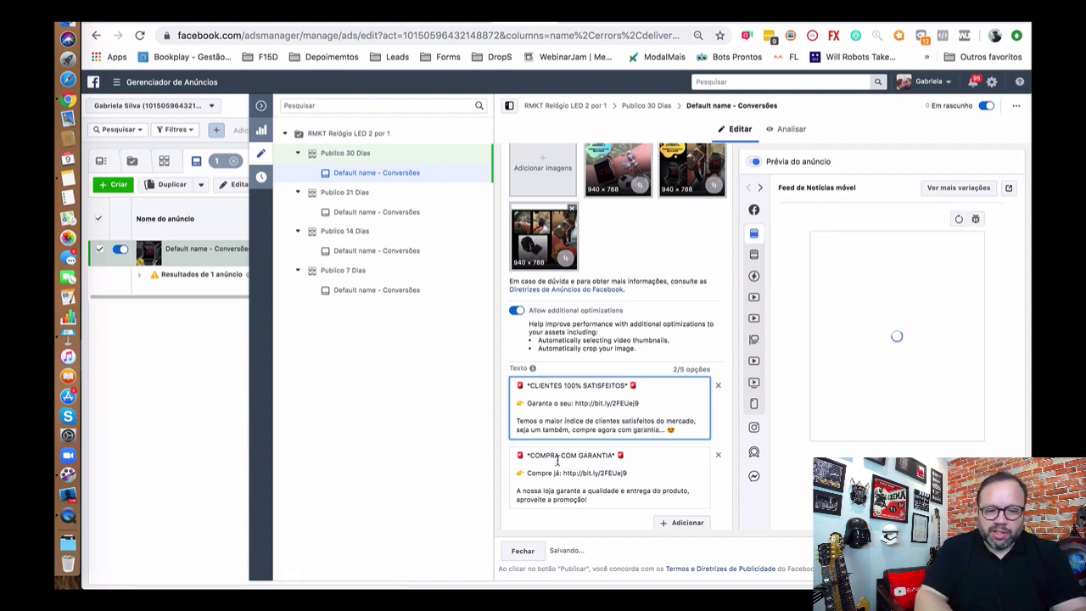
# Replace the heading of the second text in the "Publico 30 Dias" ad with "NOSSO CLIENTES NOS AMAM"
pyautogui.moveTo(528, 456); pyautogui.dragTo(614, 455)
pyautogui.write('NOSSO C')
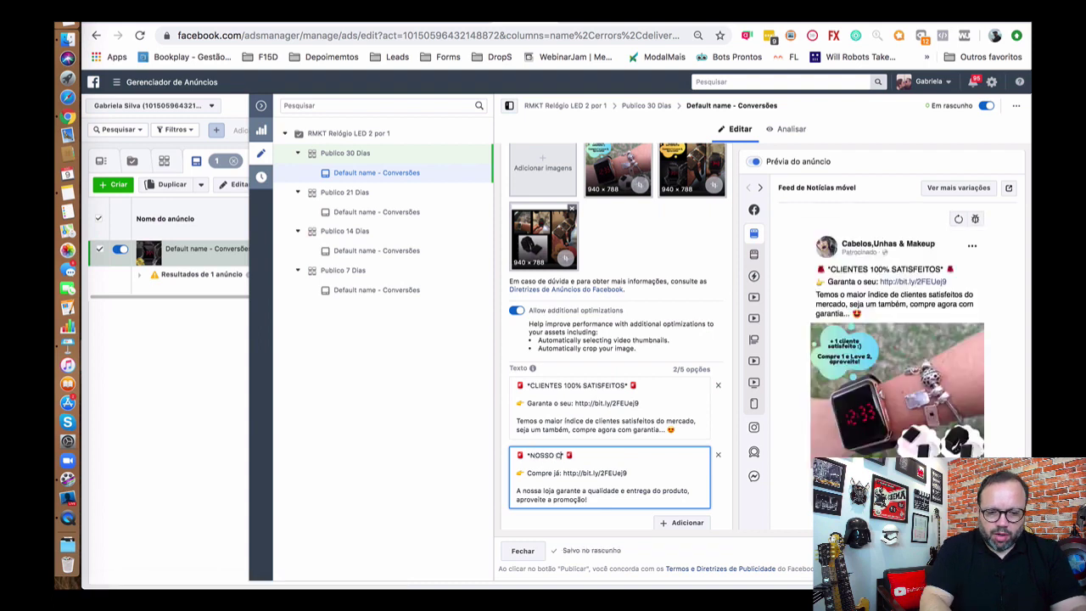
pyautogui.write(' AMAM*')
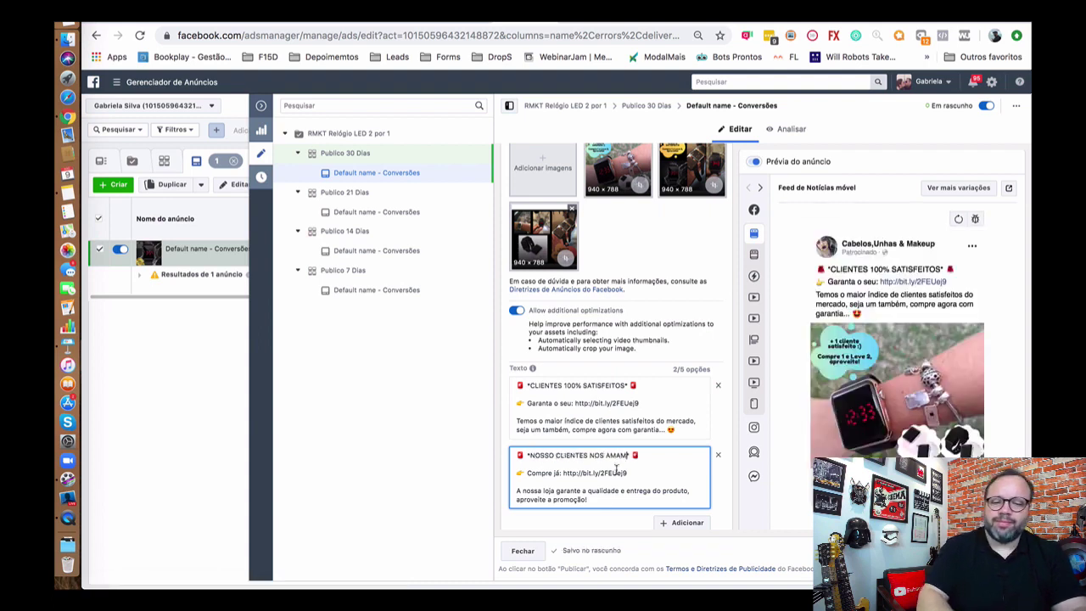
pyautogui.write('M')
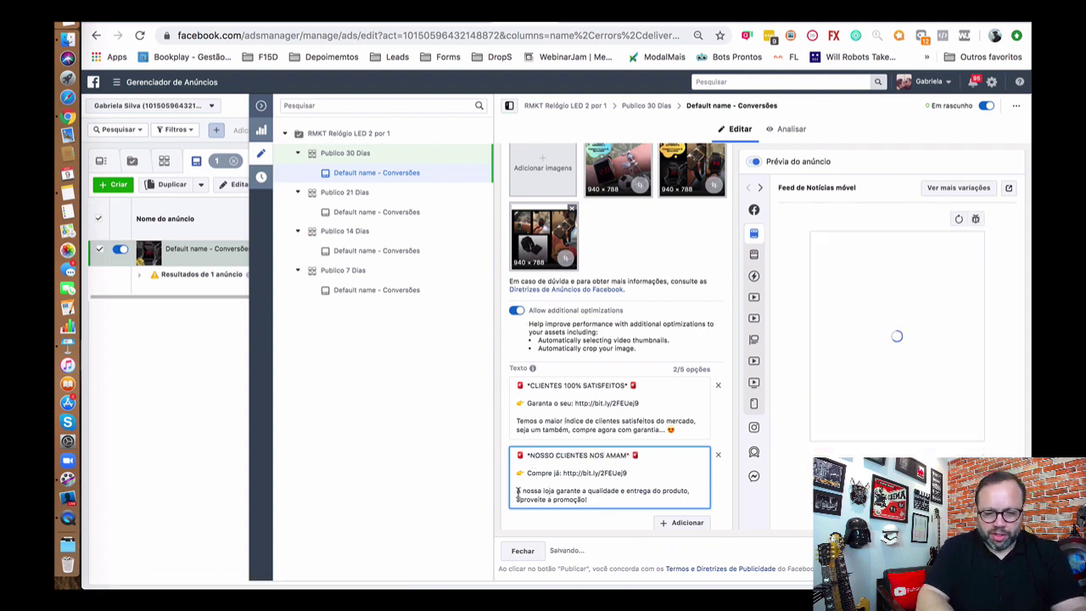
# Replace the second text's body with "Garantimos a sua satisfação ou o seu dinheiro de volta!!"
pyautogui.moveTo(517, 492); pyautogui.dragTo(588, 500)
pyautogui.write('Garantimos a sua ')
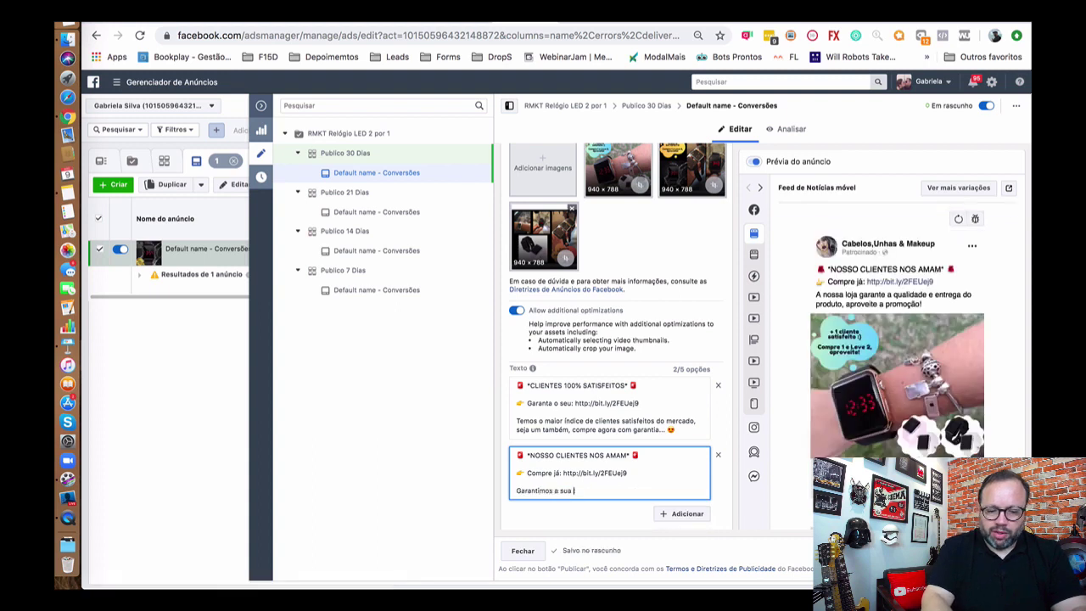
pyautogui.write('satisfação ou o seu dinheiro de vol')
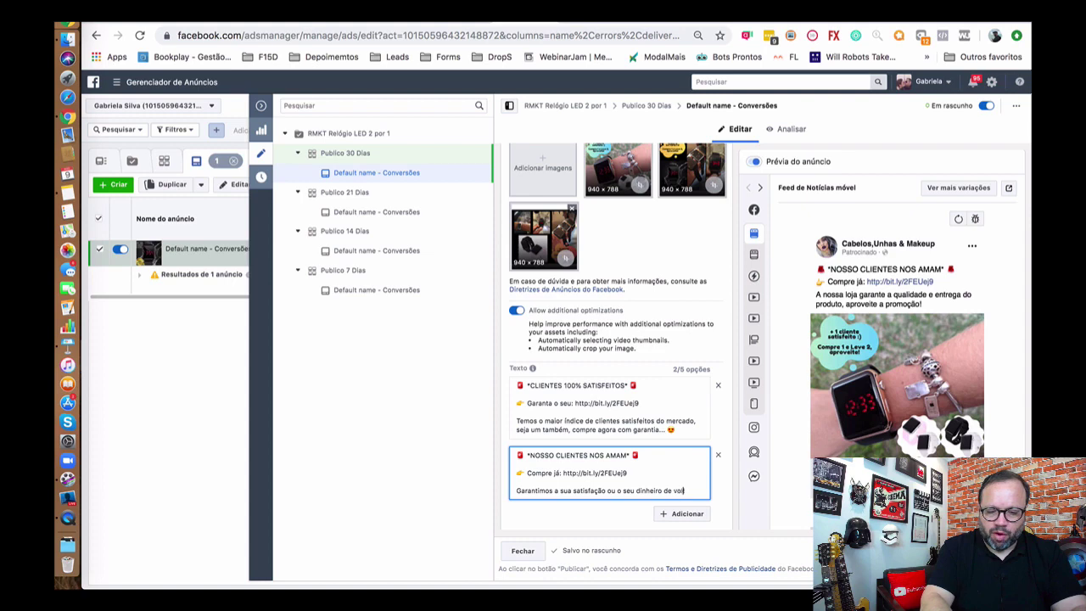
pyautogui.write('ta!')
# Review the titles, link description, call to action and tracking settings of the "Publico 30 Dias" ad
pyautogui.scroll(-3, 629, 504)
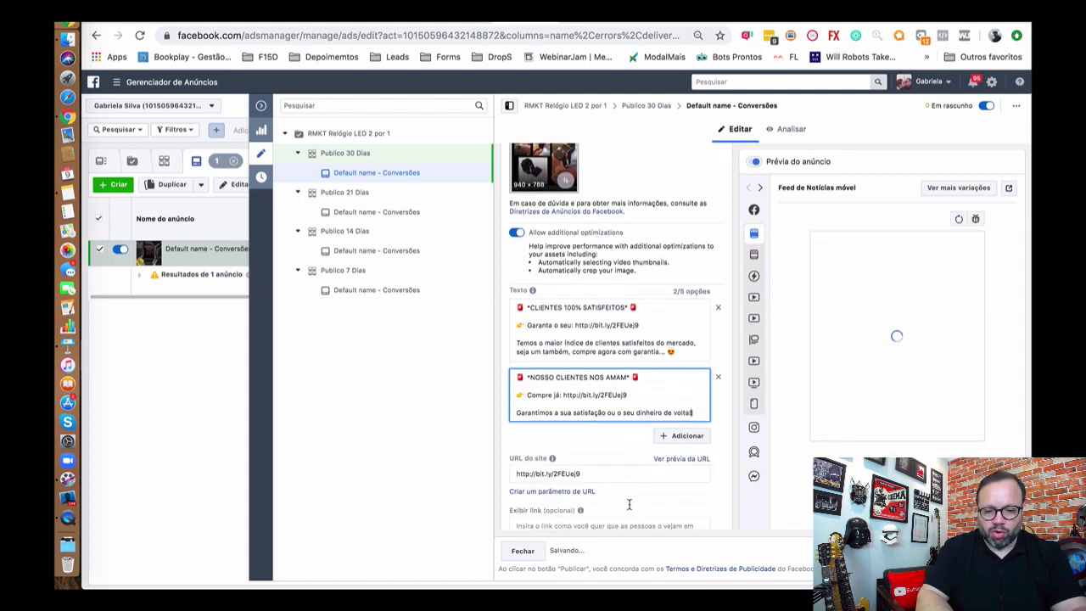
pyautogui.scroll(-2, 629, 504)
pyautogui.scroll(-2, 628, 506)
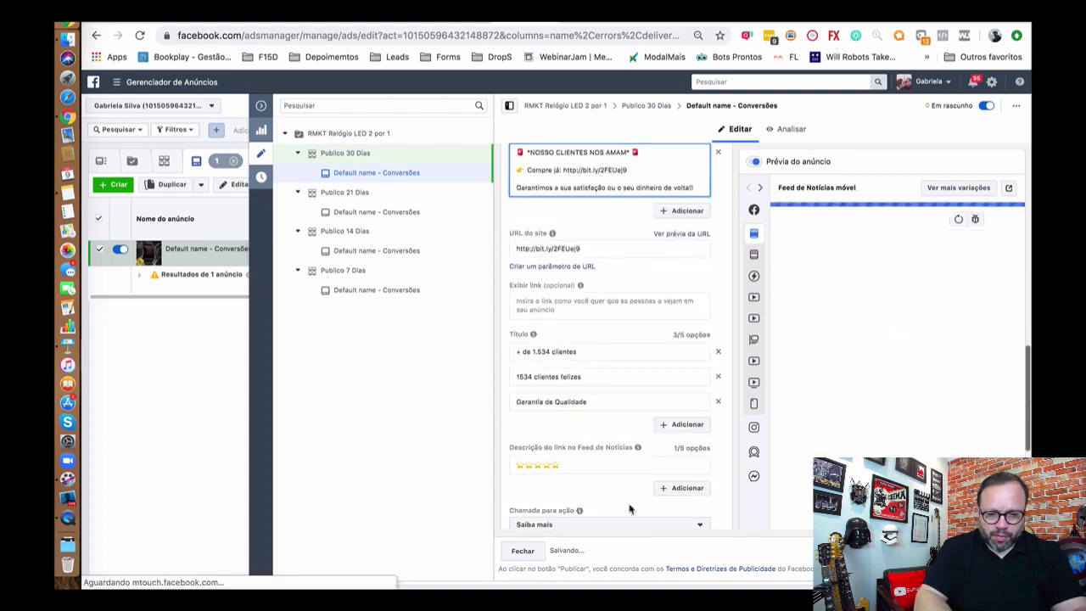
pyautogui.scroll(-2, 622, 509)
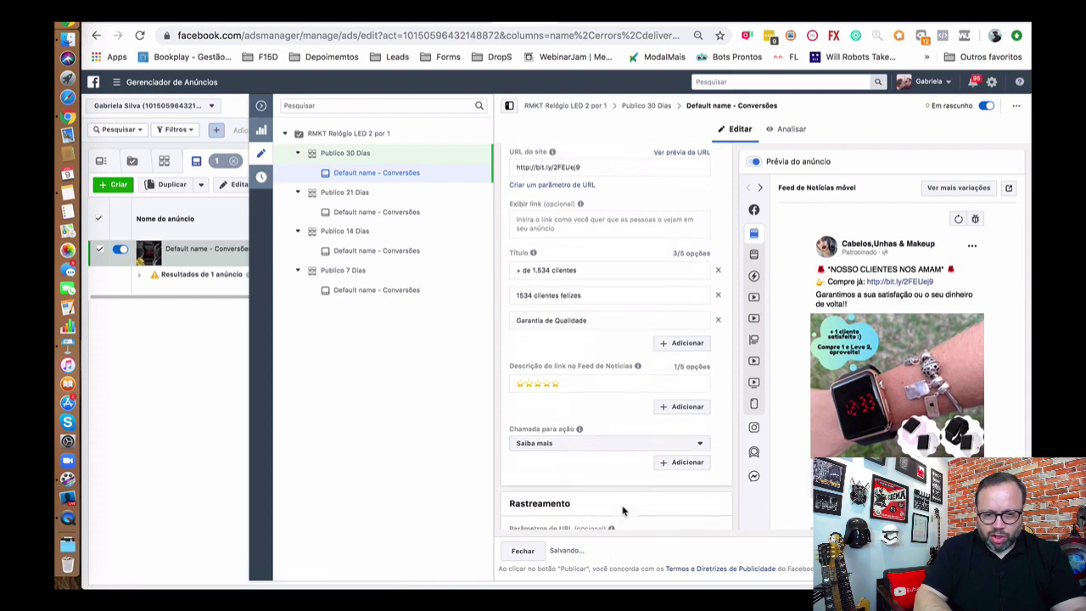
pyautogui.scroll(-2, 626, 467)
pyautogui.scroll(10, 533, 460)
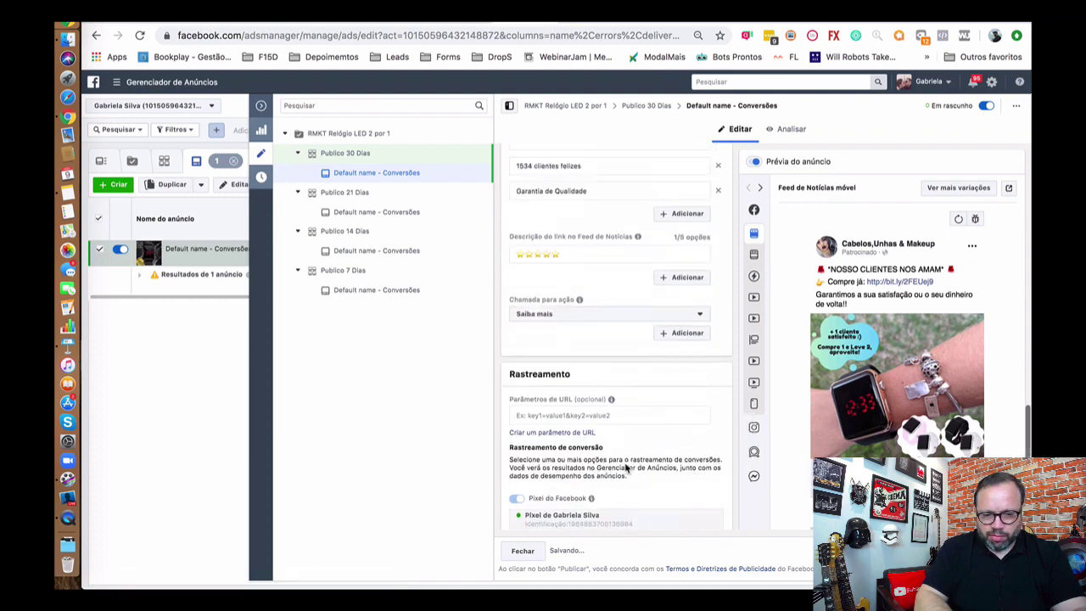